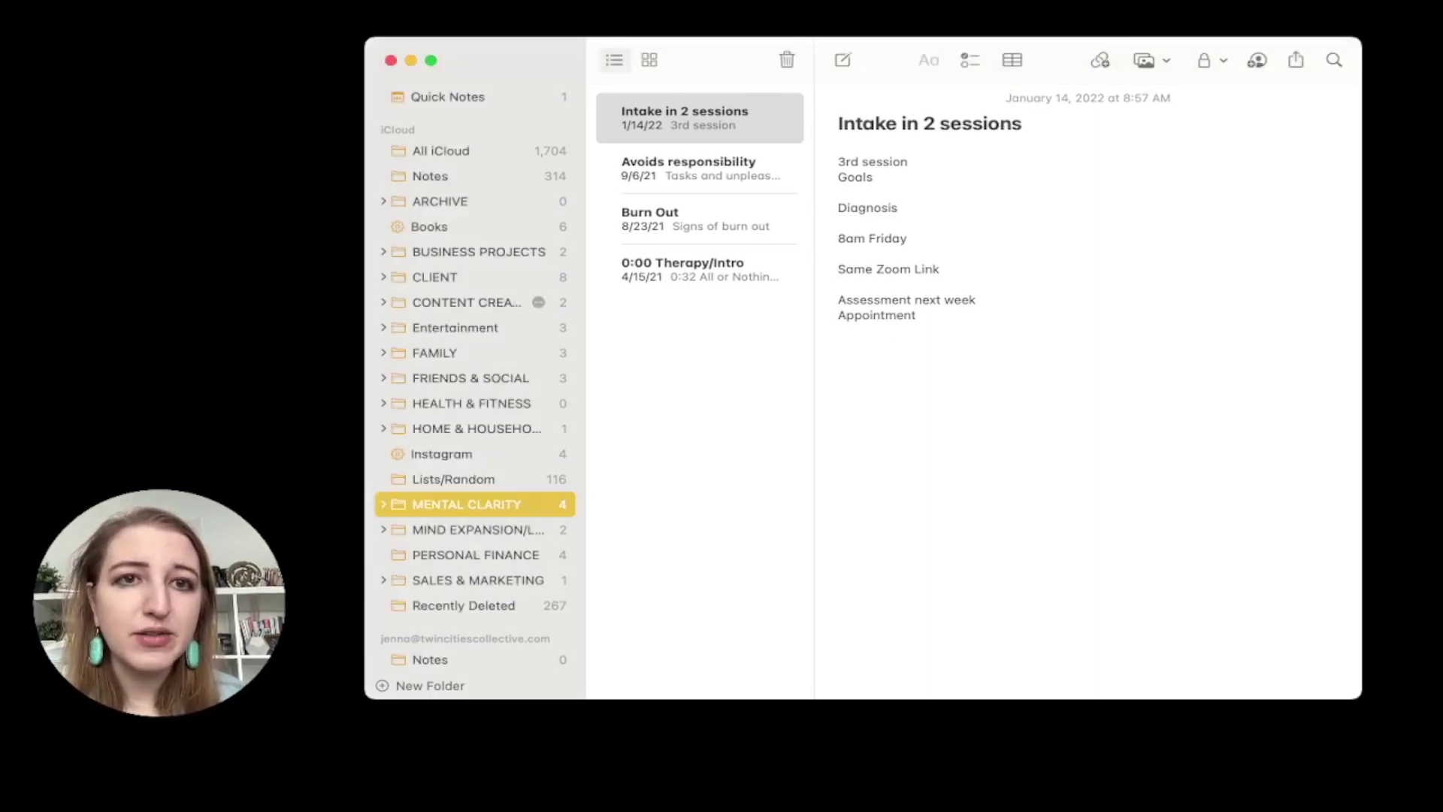
- Open and expand the CONTENT CREATION folder to reveal Apps, Blog Posts, Hashtags, Podcast and Quotes
left_click(477, 302)
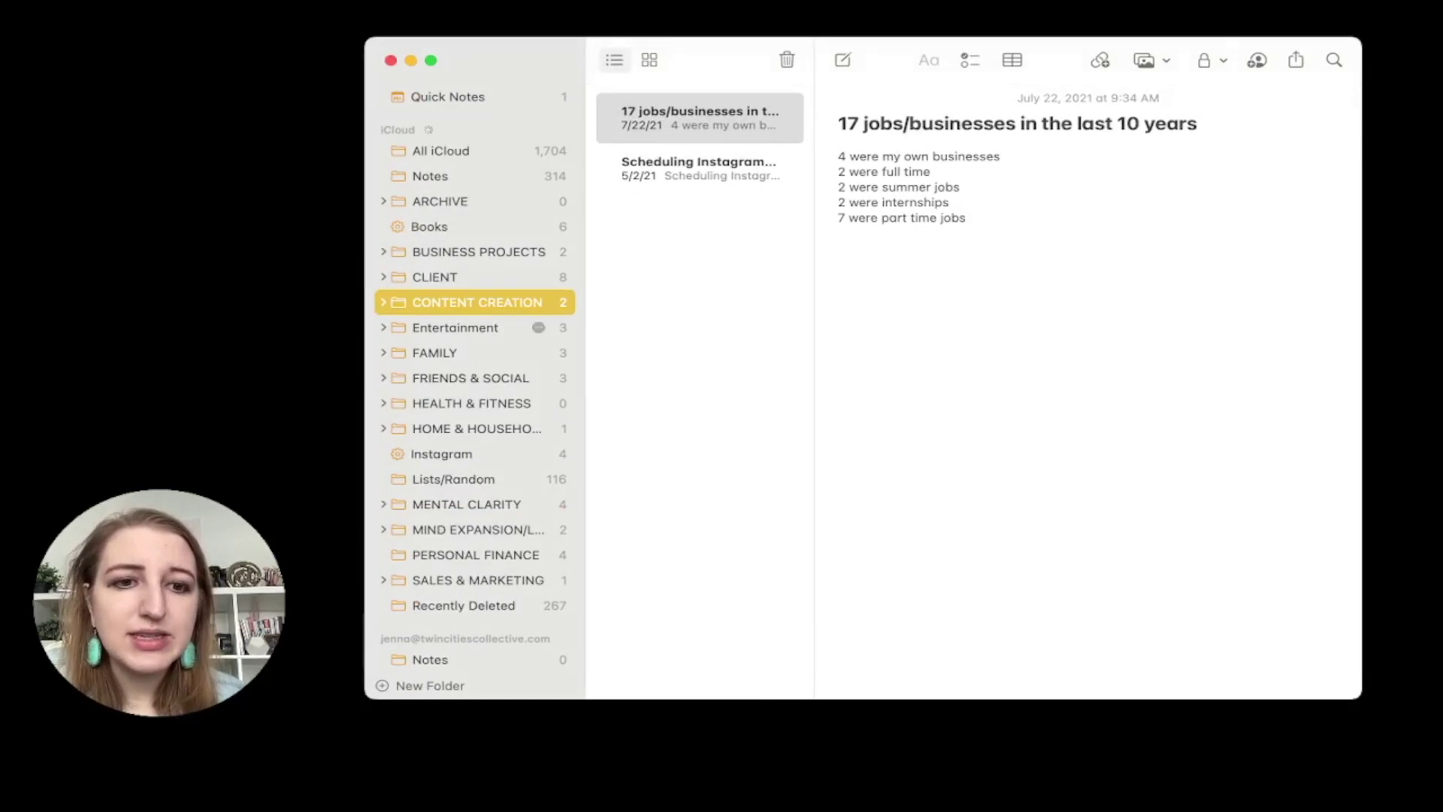
key("Right")
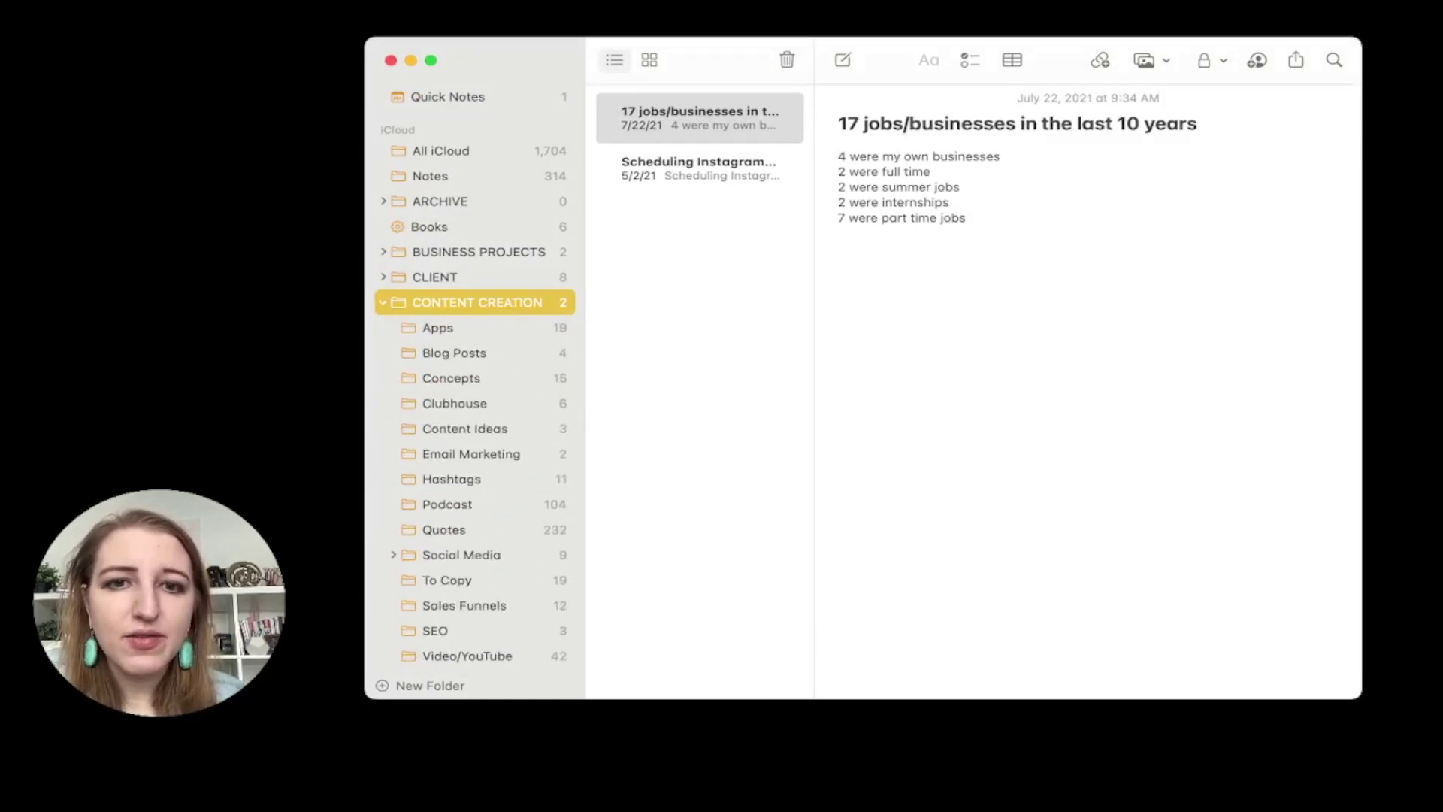
scroll(538, 454, "down", 5)
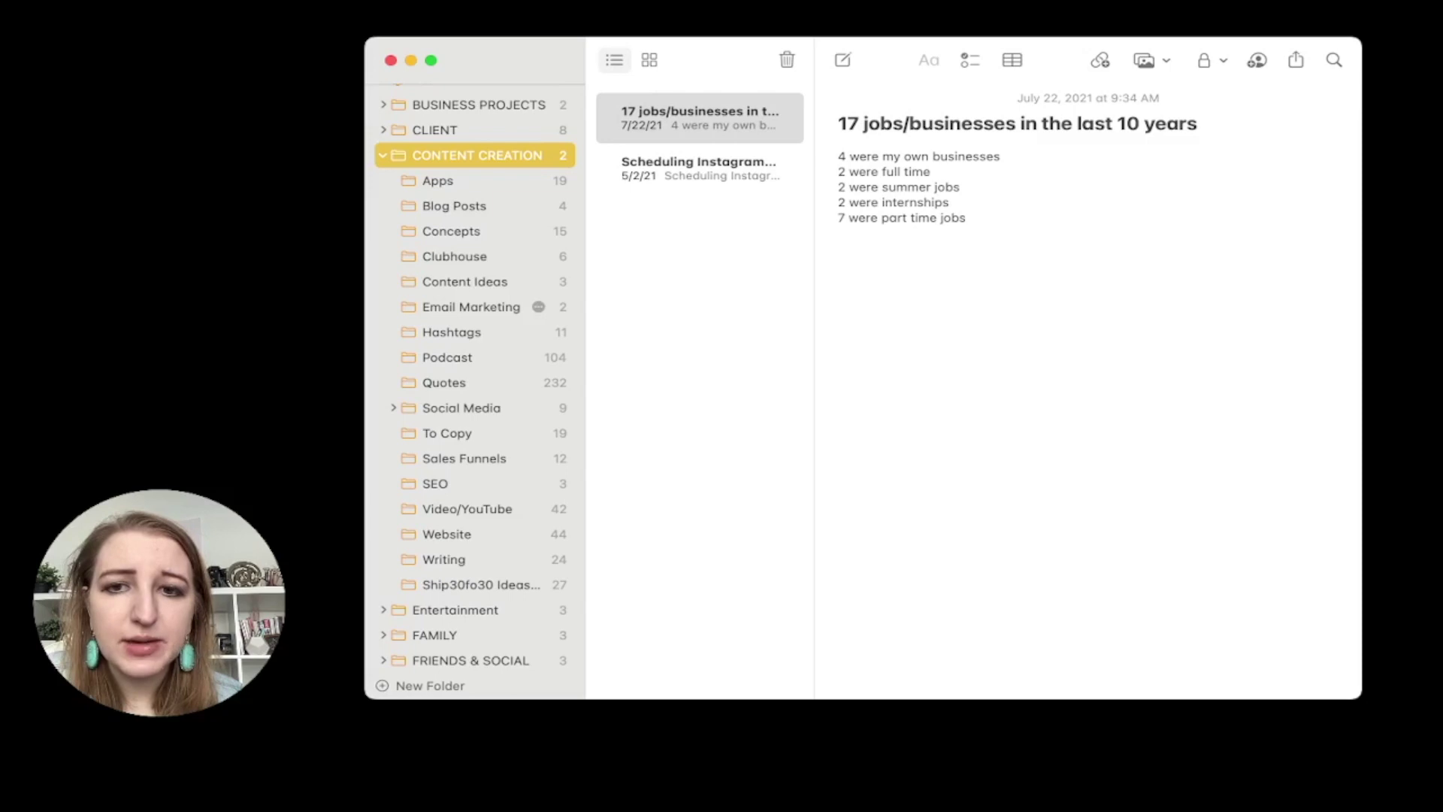
- In Hashtags, open the Minnesota blogger hashtag note and delete its leftover checklist rows
left_click(451, 332)
left_click(697, 269)
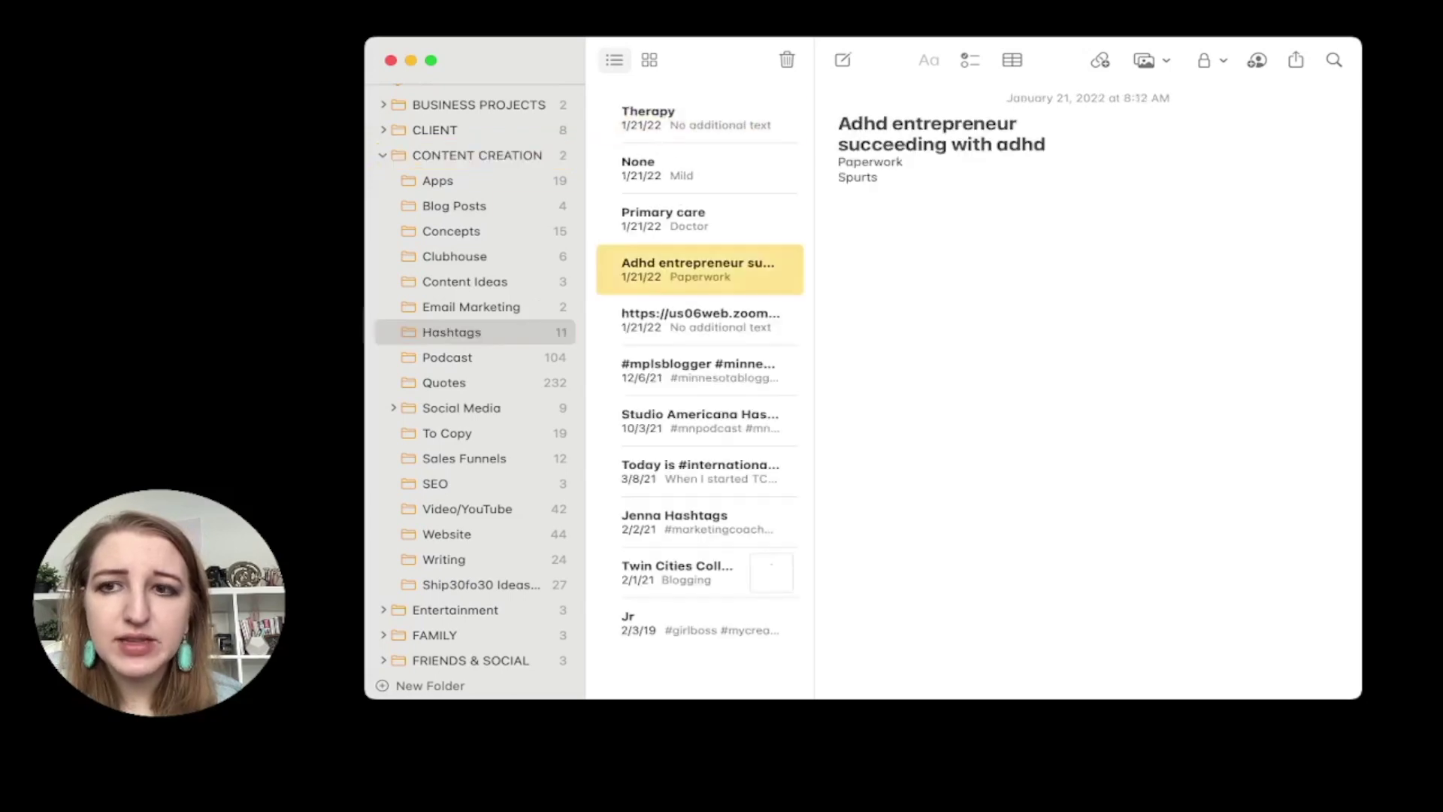
left_click(700, 370)
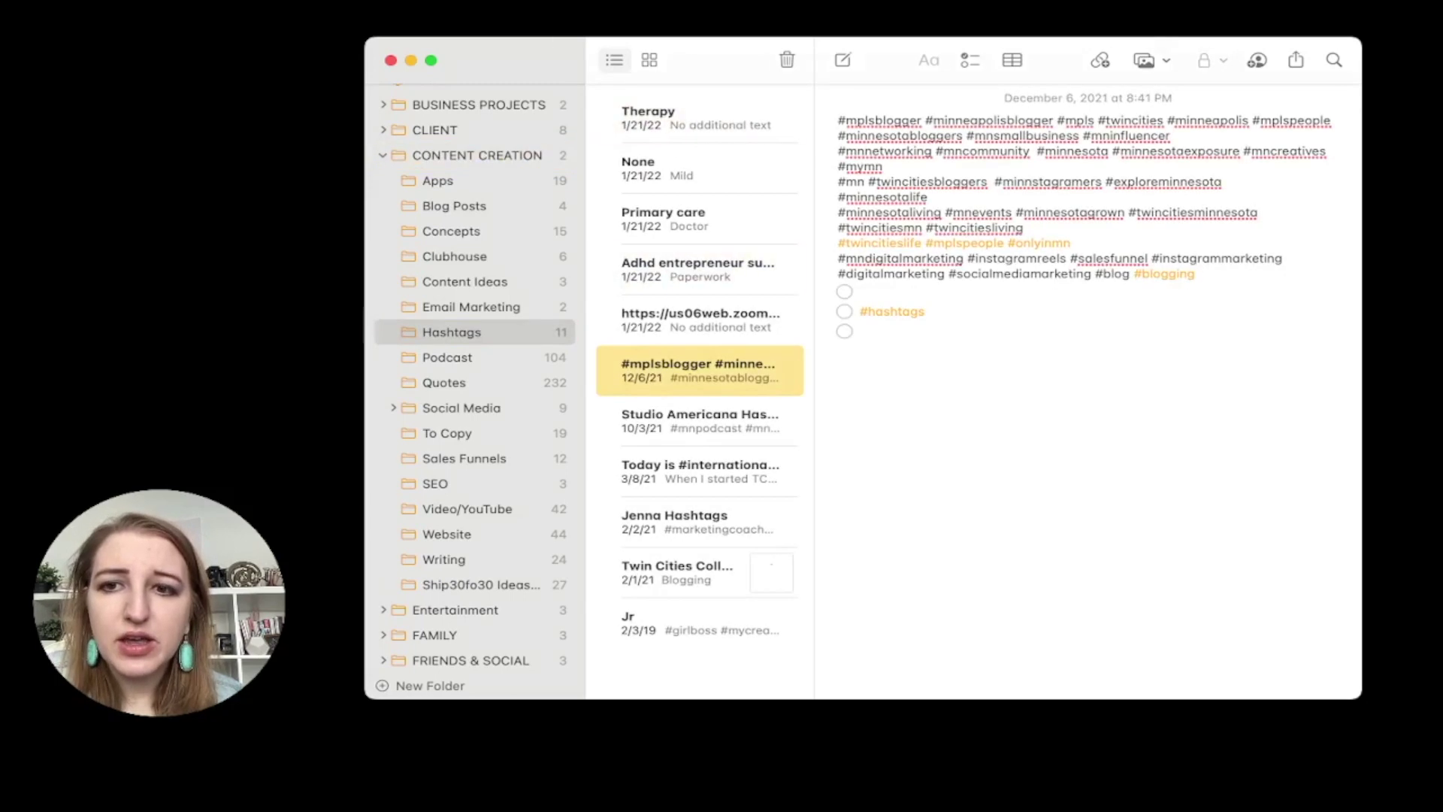
left_click(861, 332)
key("BackSpace")
key("BackSpace")
key("BackSpace")
key("BackSpace")
key("BackSpace")
key("BackSpace")
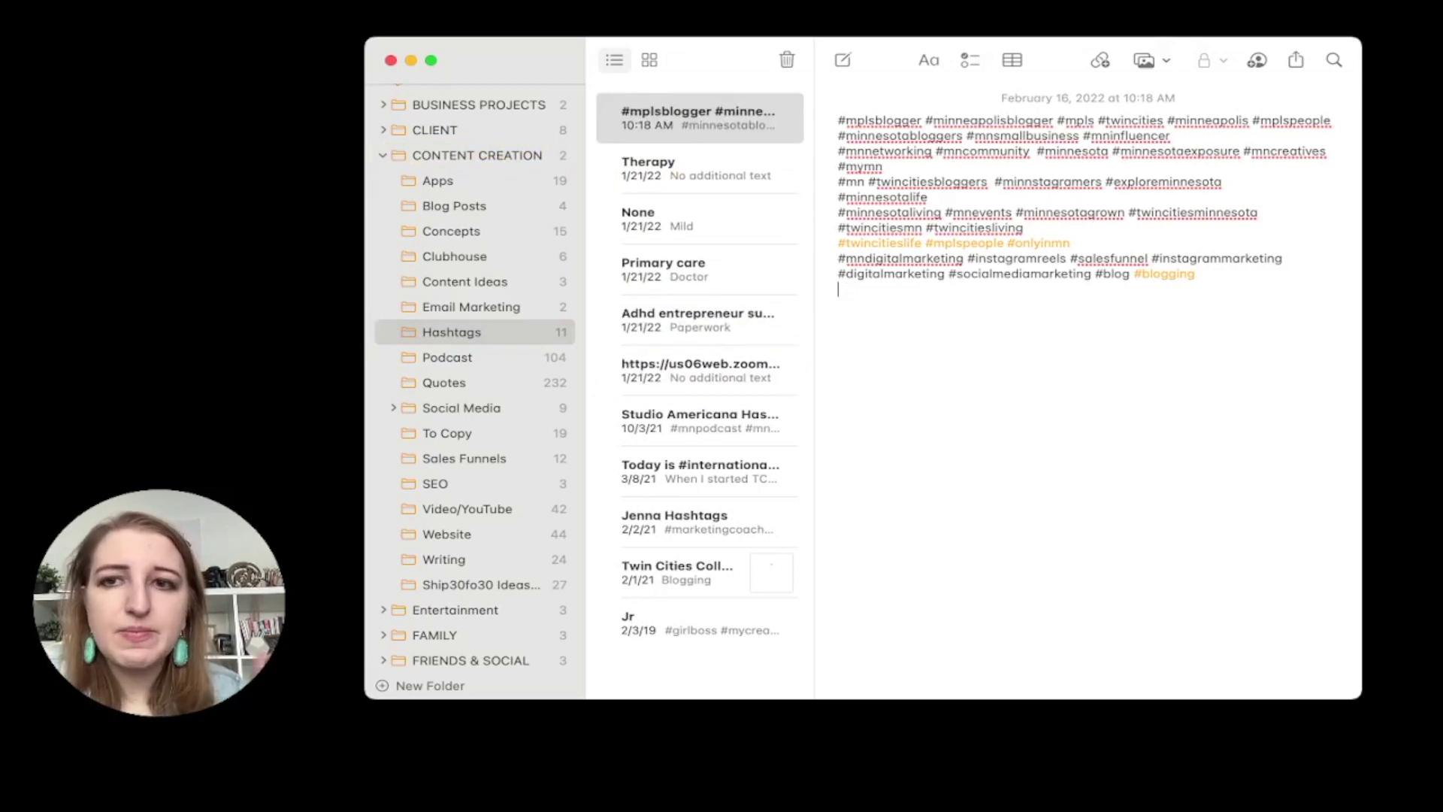
key("Return")
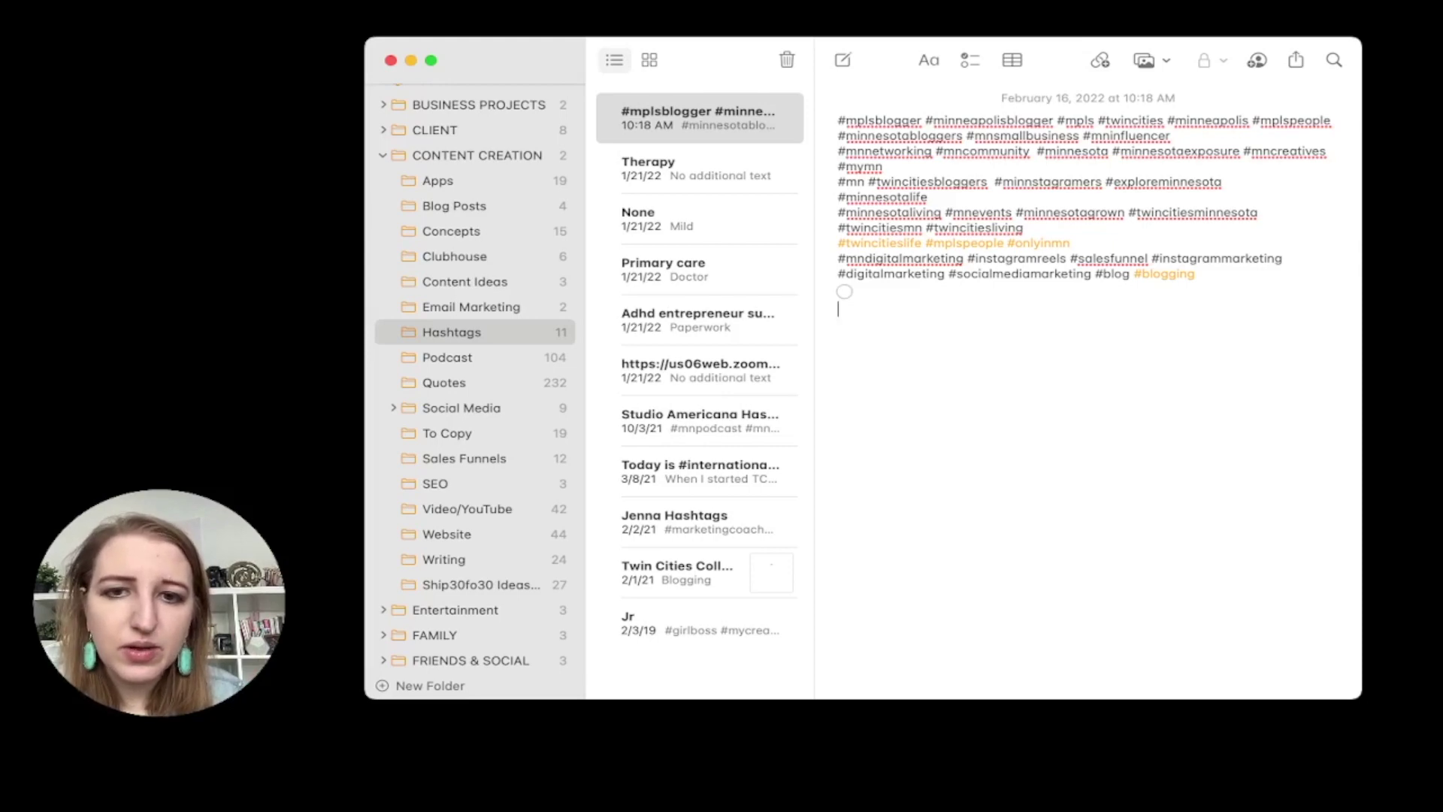
- Browse the Podcast folder, then open the Quotes note 'People say they want character' below Bite size
left_click(533, 356)
scroll(699, 376, "down", 1)
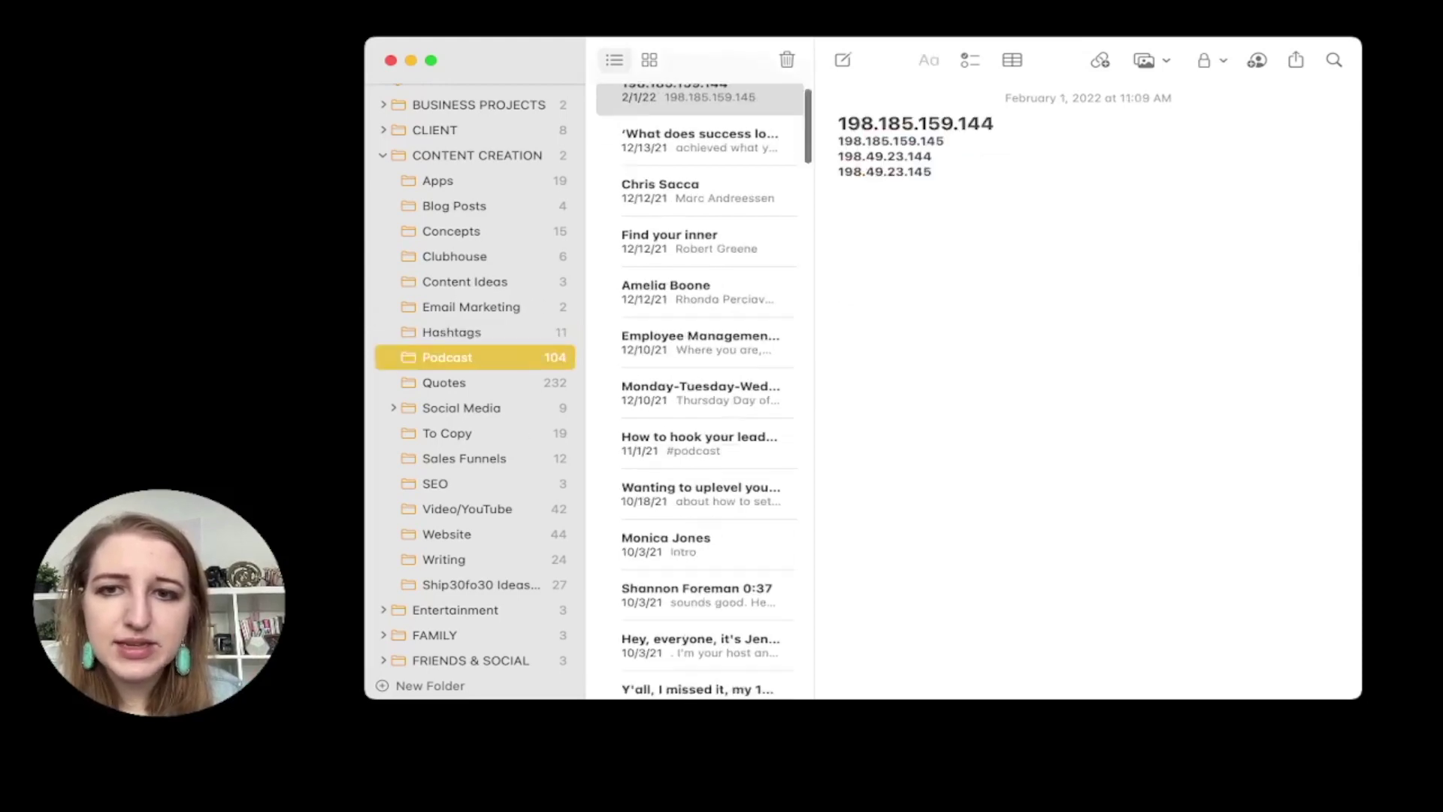
scroll(699, 376, "down", 15)
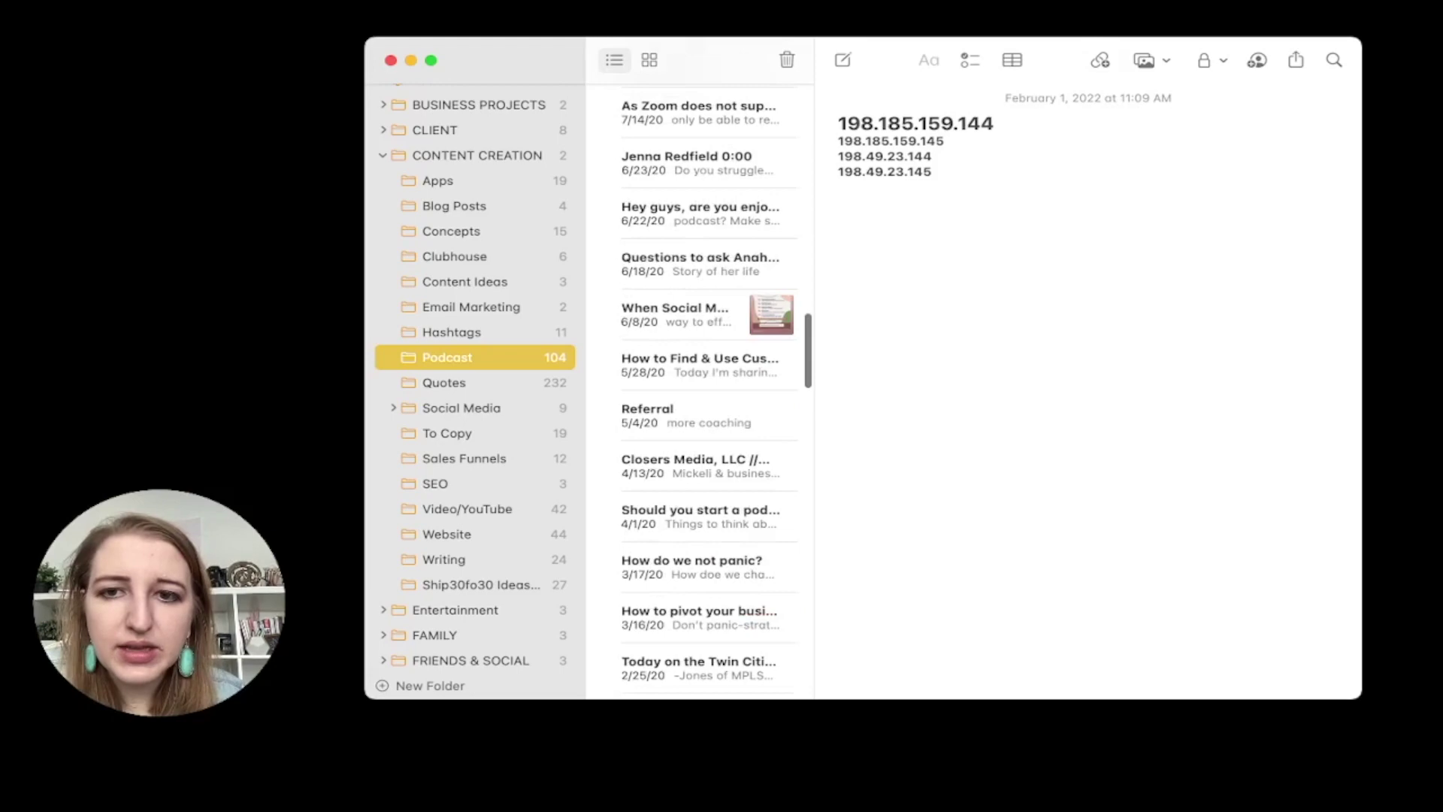
scroll(699, 391, "down", 6)
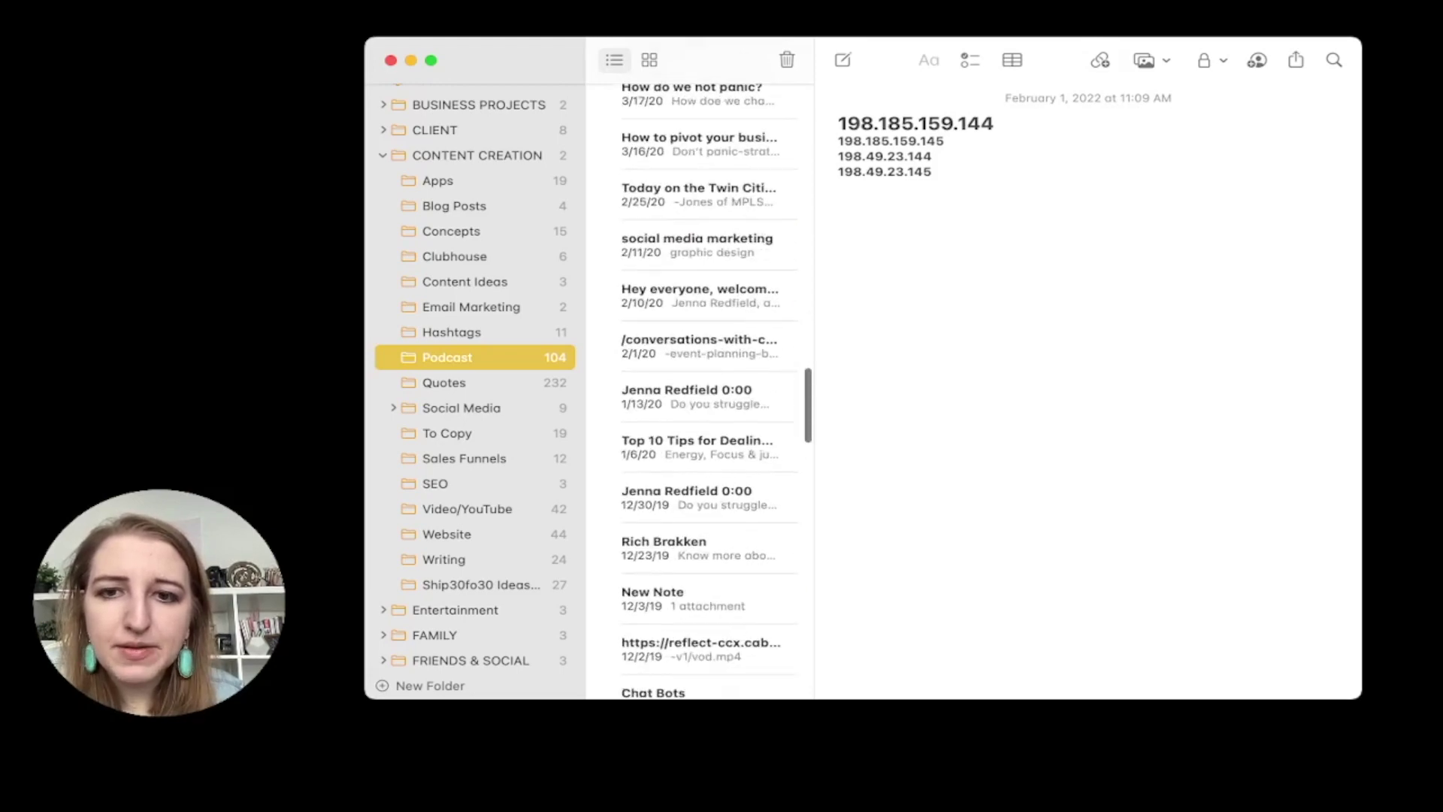
scroll(699, 391, "down", 5)
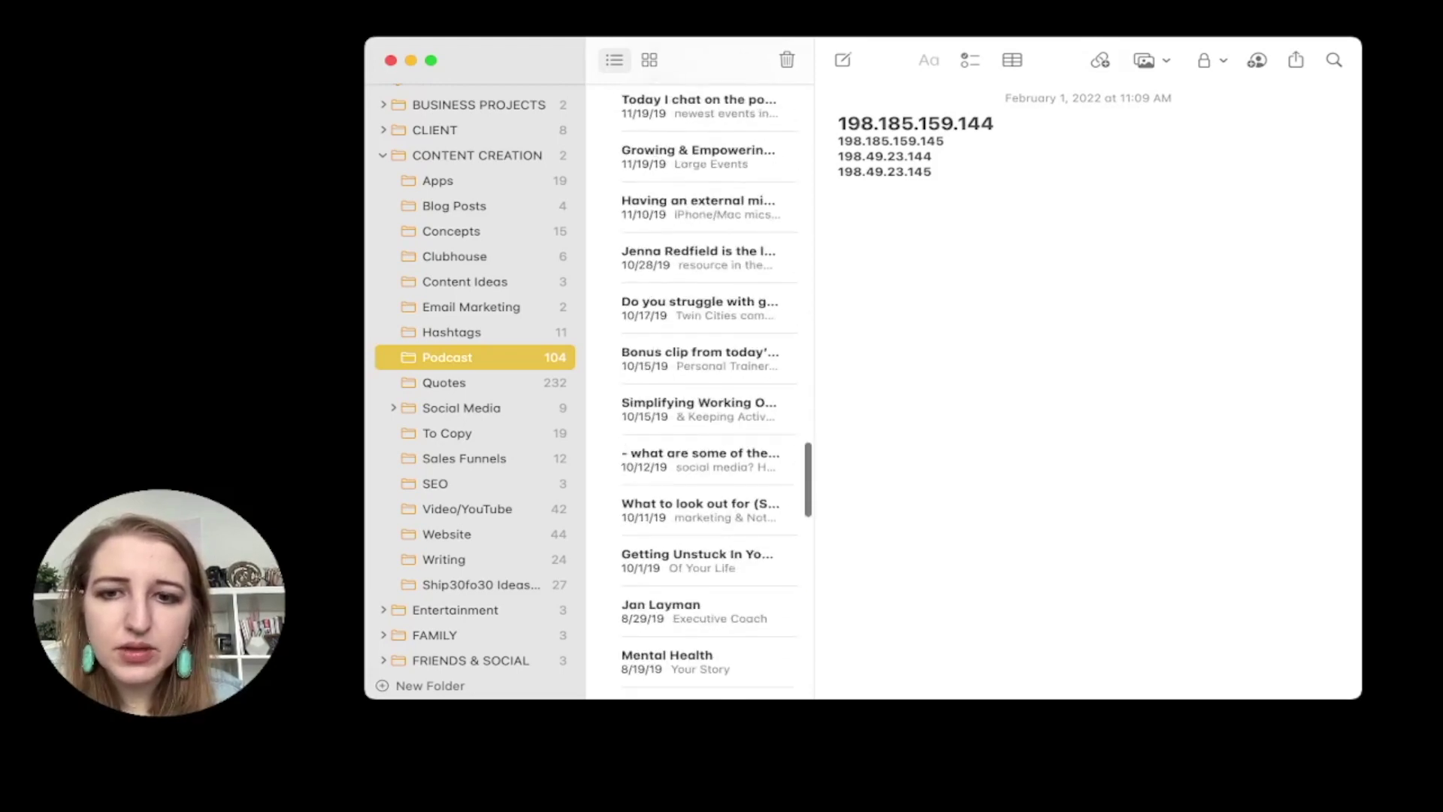
scroll(699, 391, "down", 12)
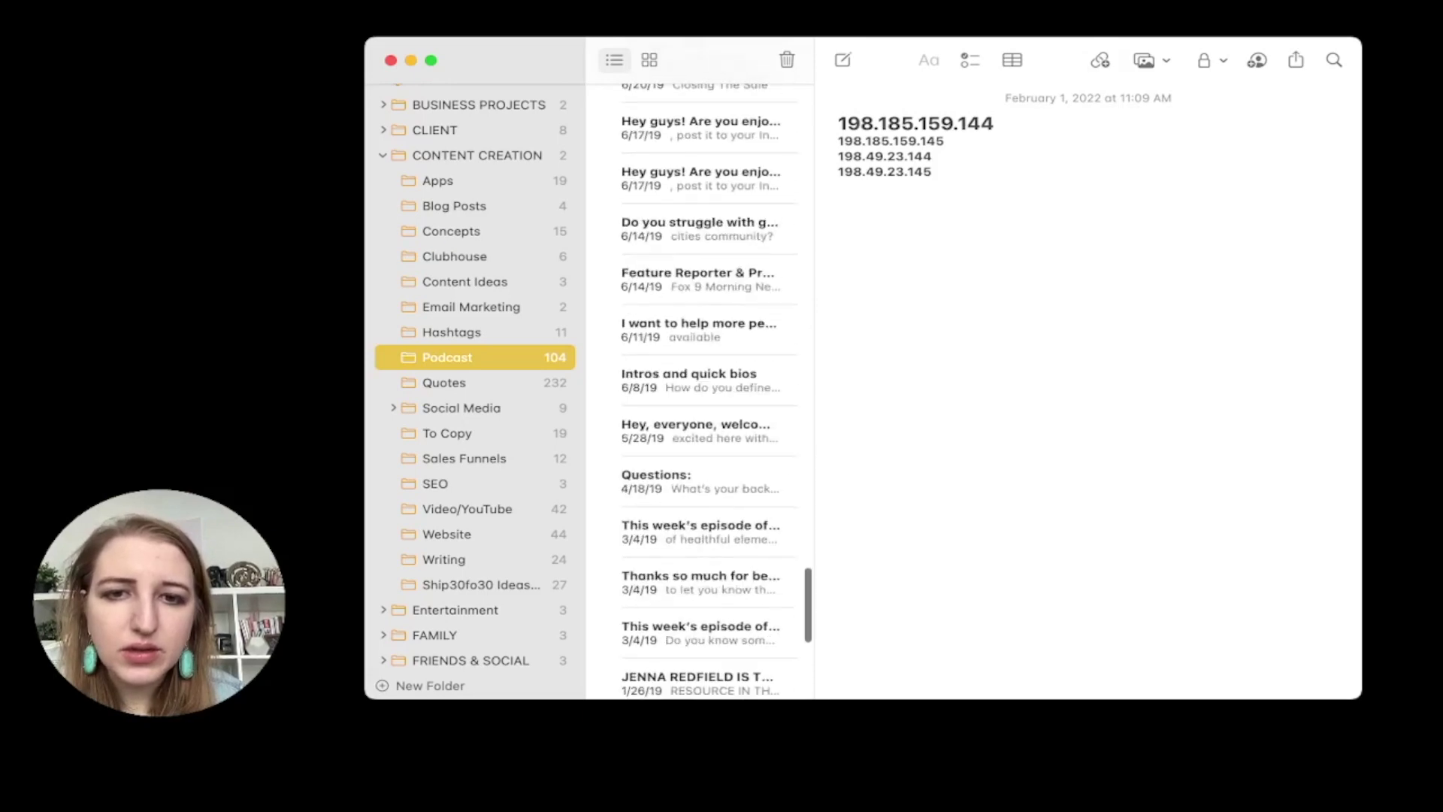
left_click(539, 383)
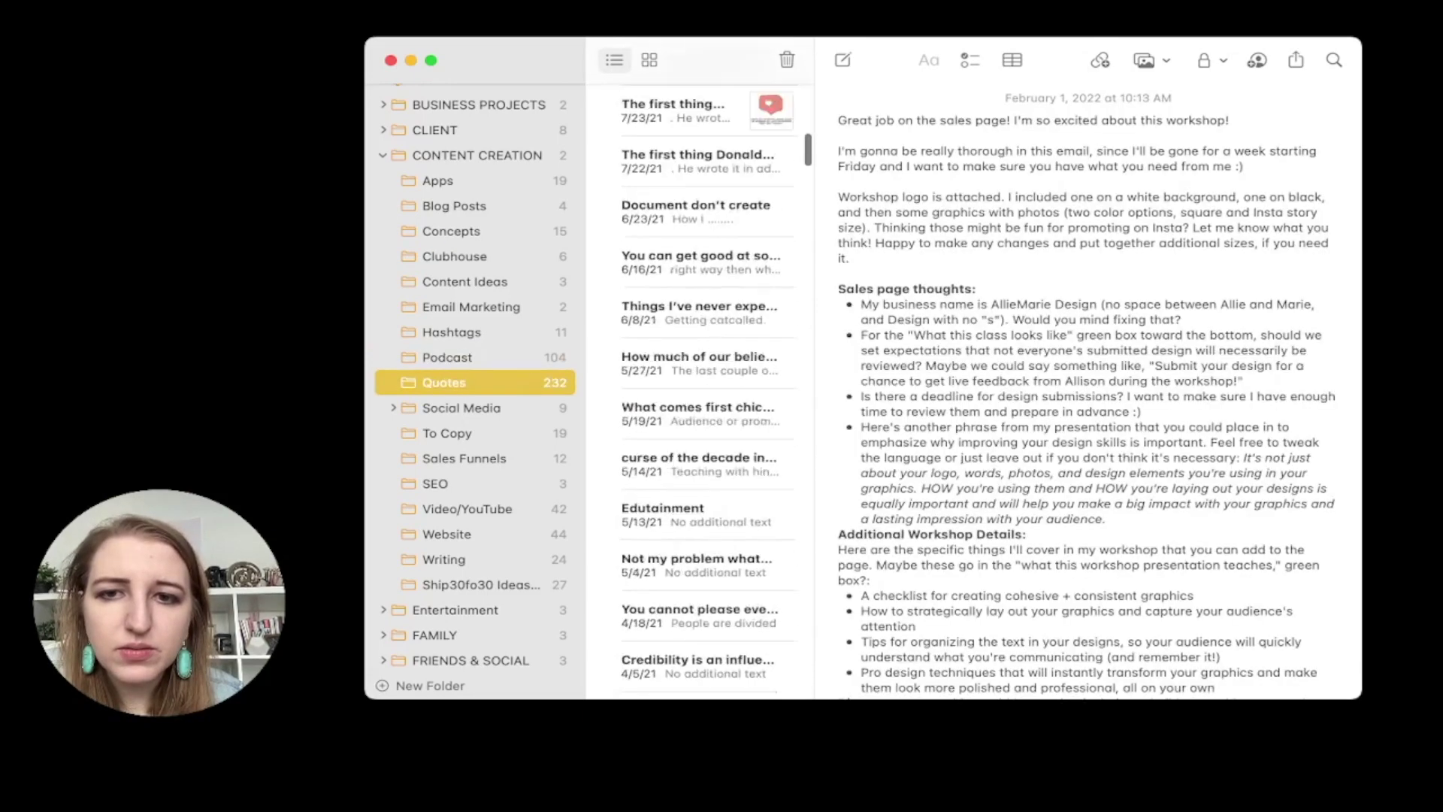
scroll(699, 391, "down", 10)
left_click(699, 413)
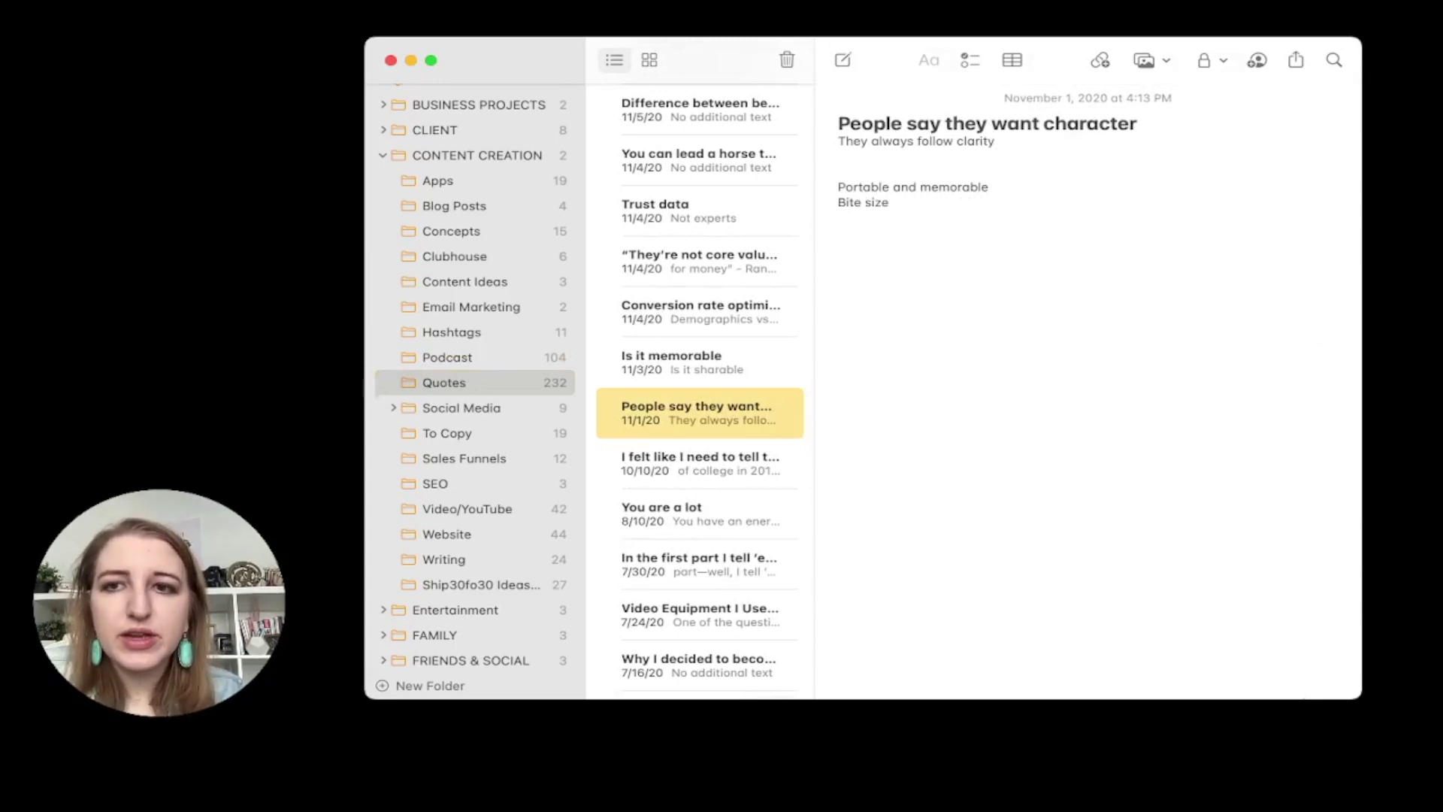
left_click(839, 217)
- Tag the note #quote, list all #quote-tagged notes, then switch to Chrome
key("Return")
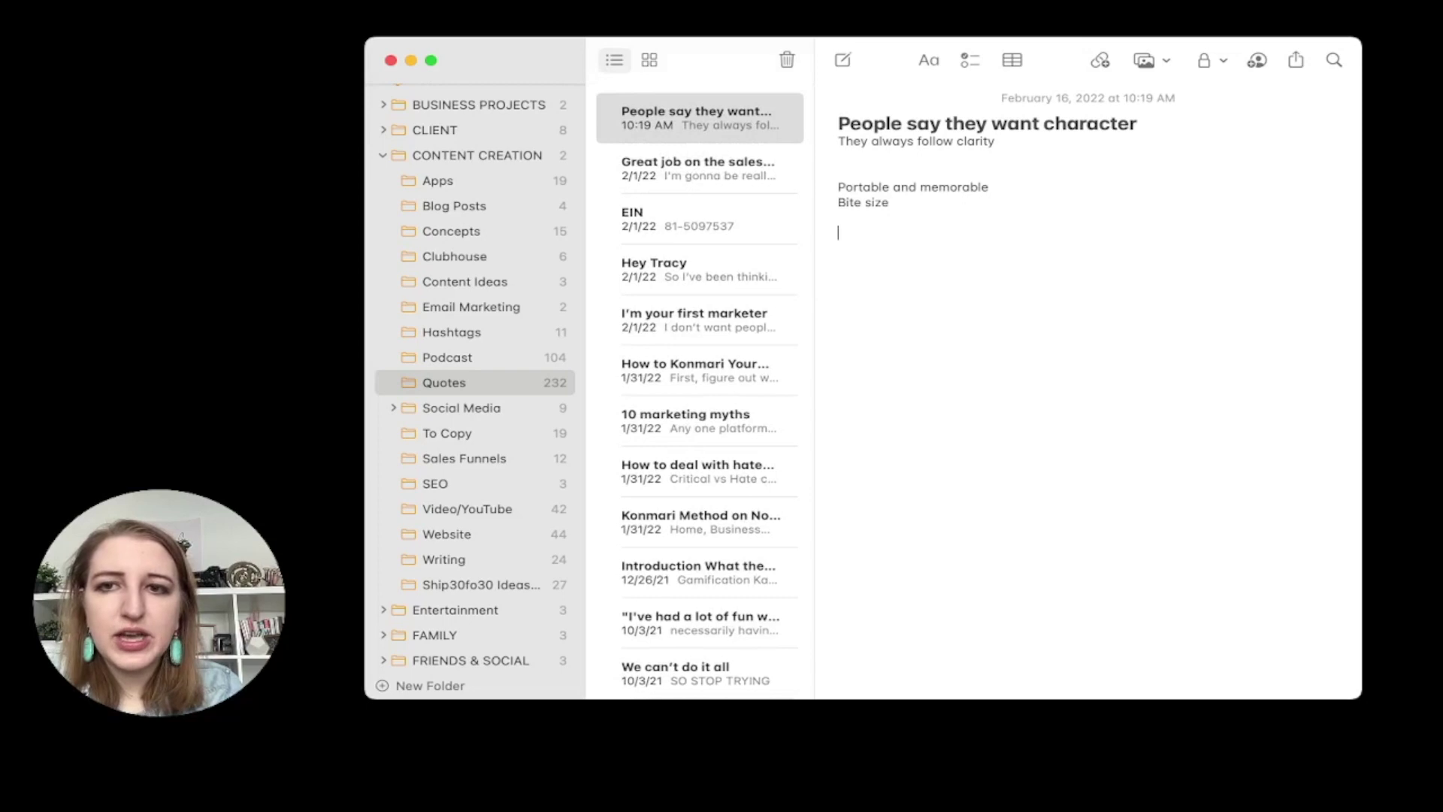
type("#")
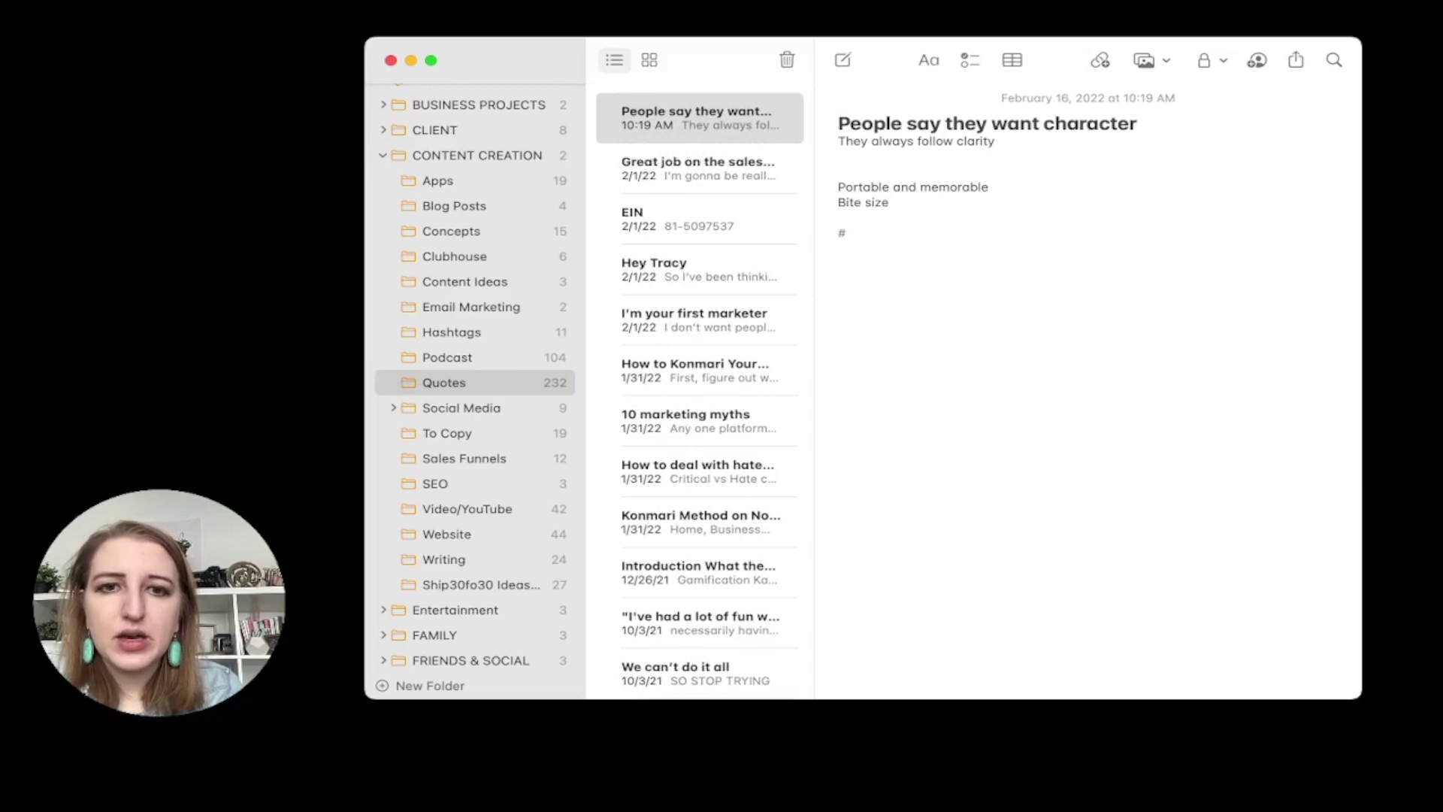
type("quote")
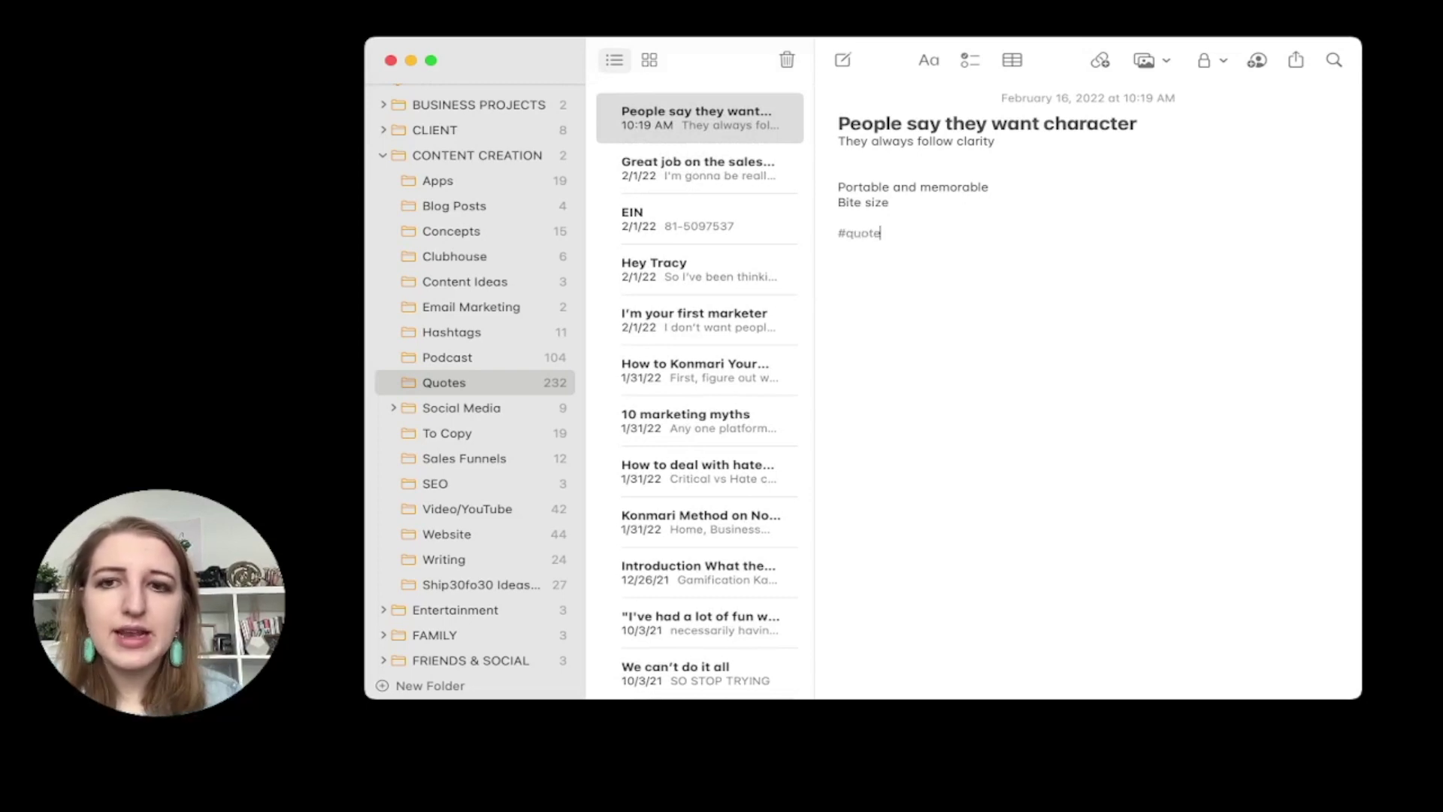
scroll(476, 376, "down", 10)
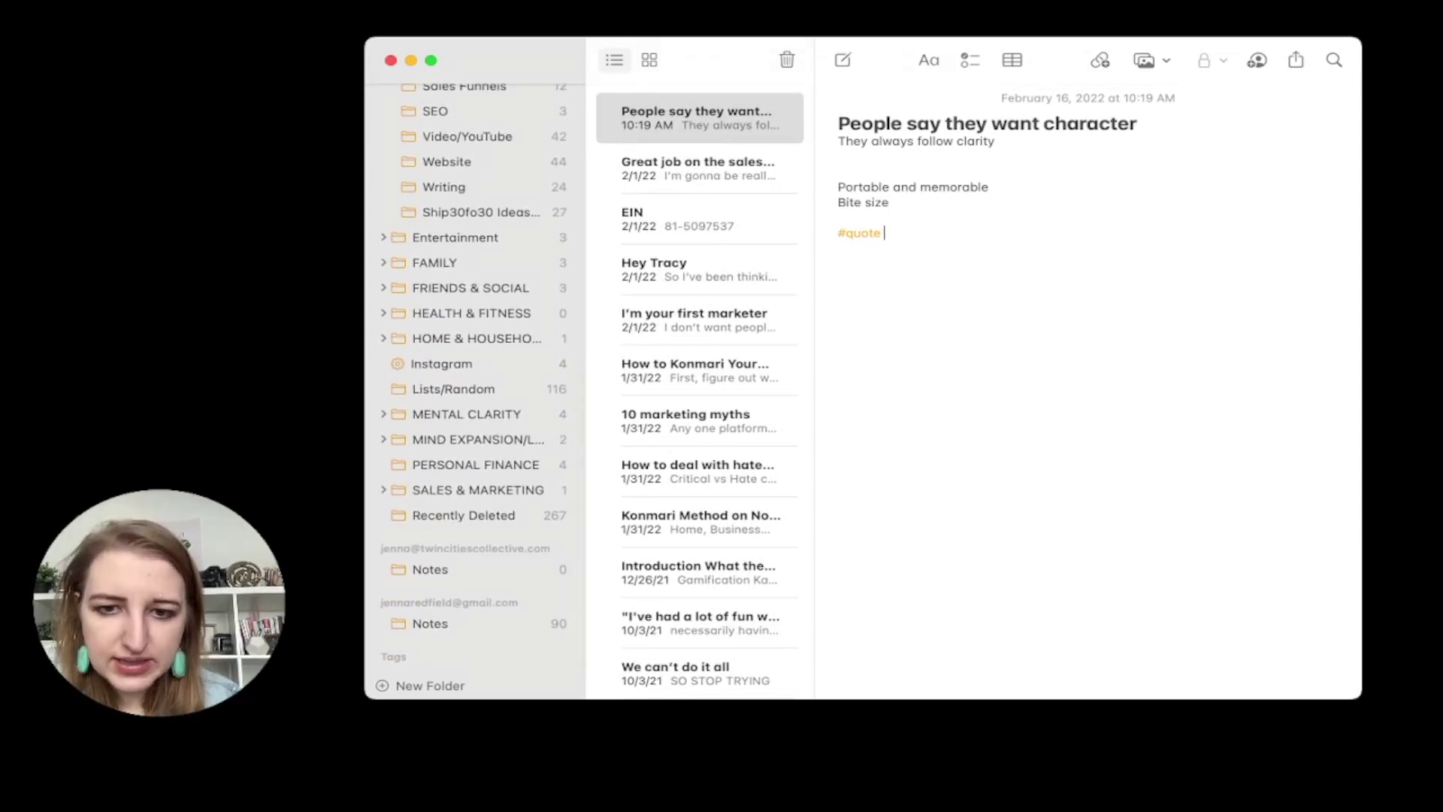
scroll(475, 375, "down", 10)
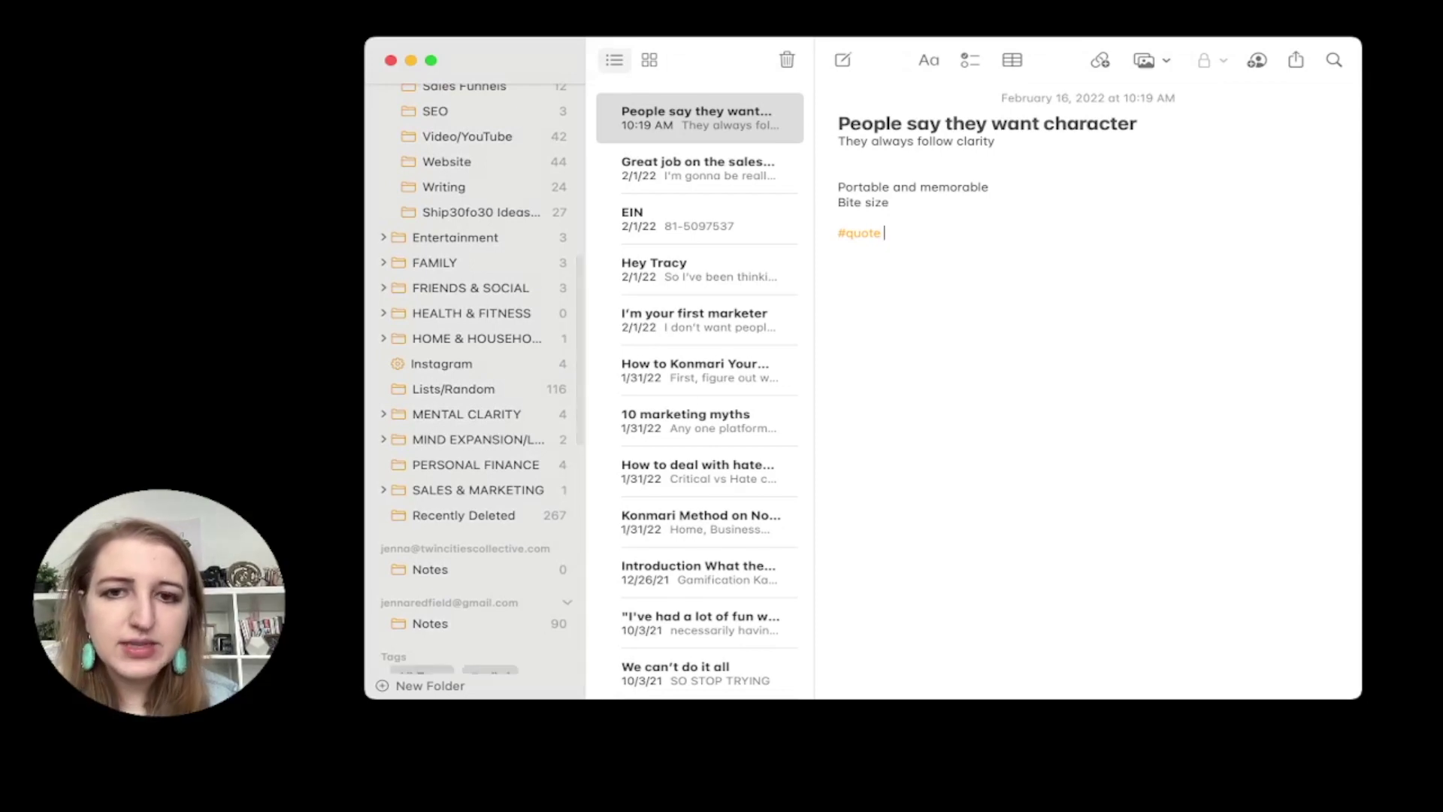
scroll(475, 376, "down", 4)
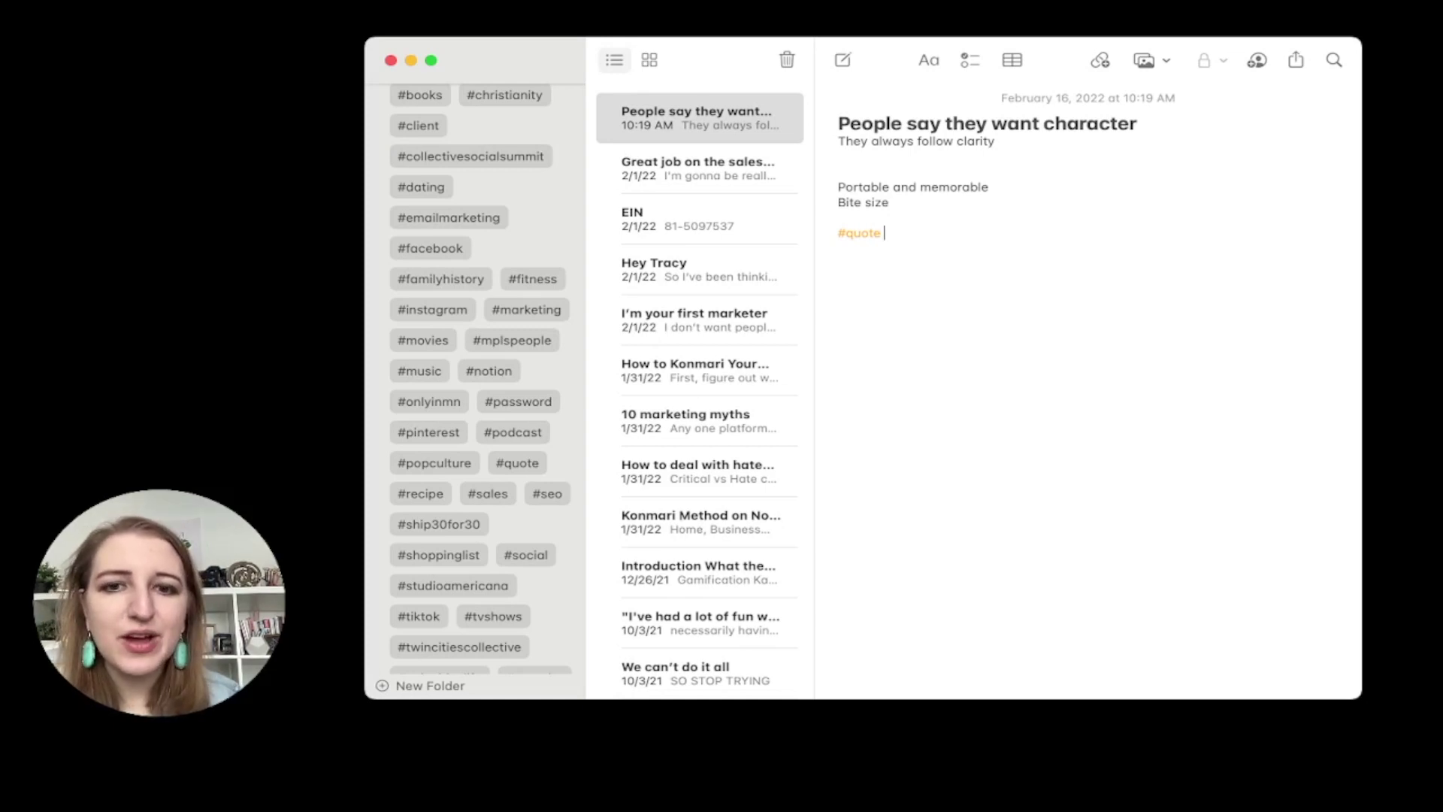
scroll(475, 376, "down", 2)
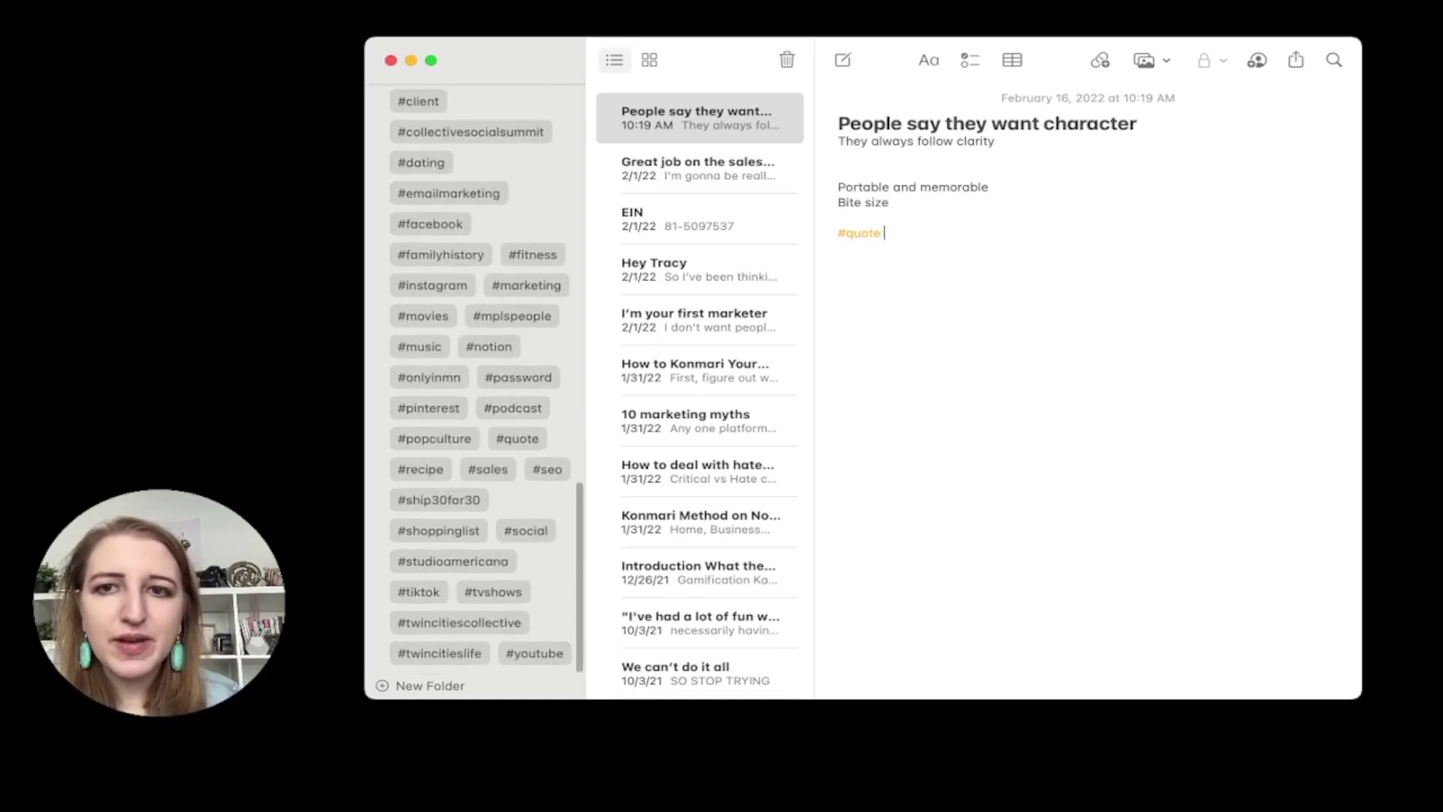
left_click(517, 438)
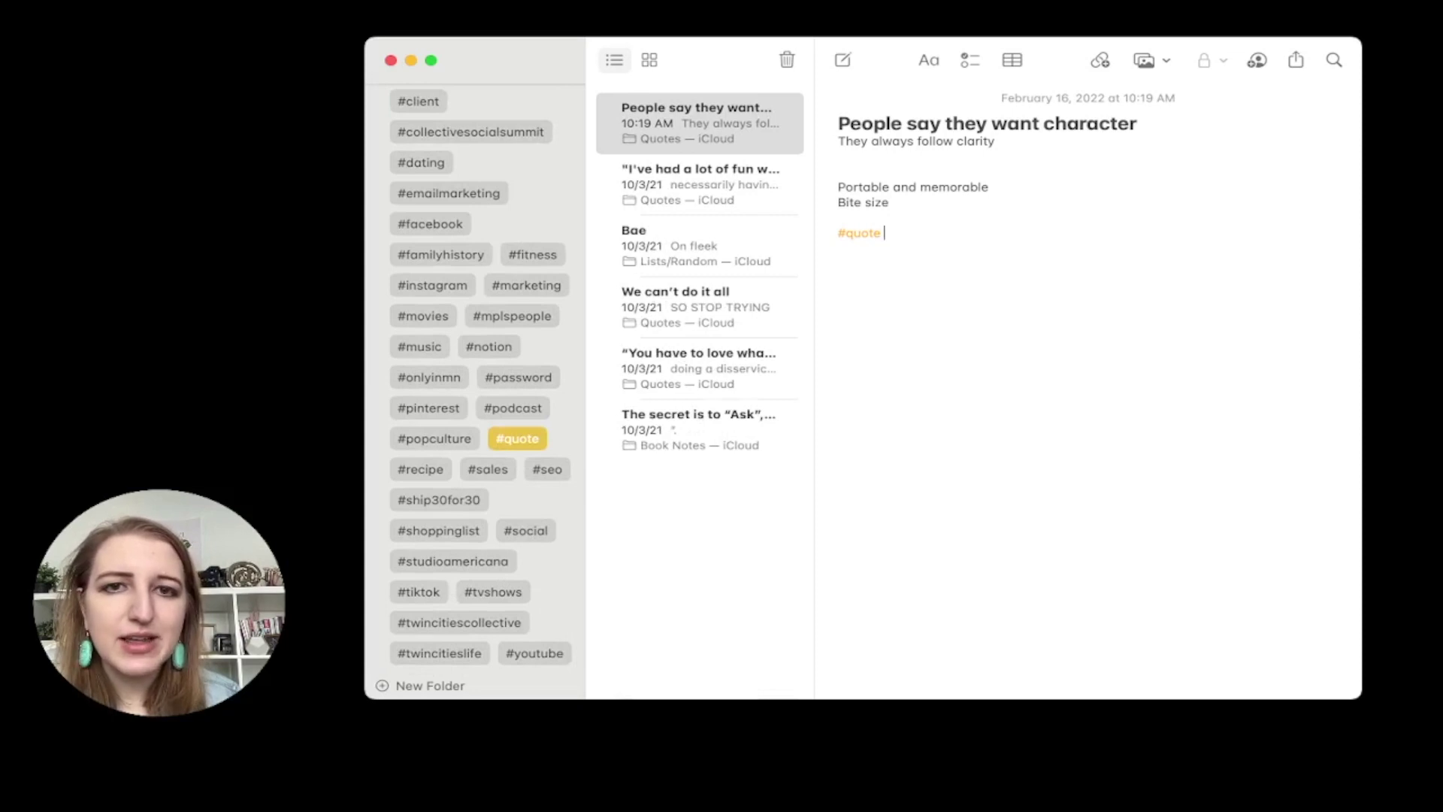
key("super+Tab")
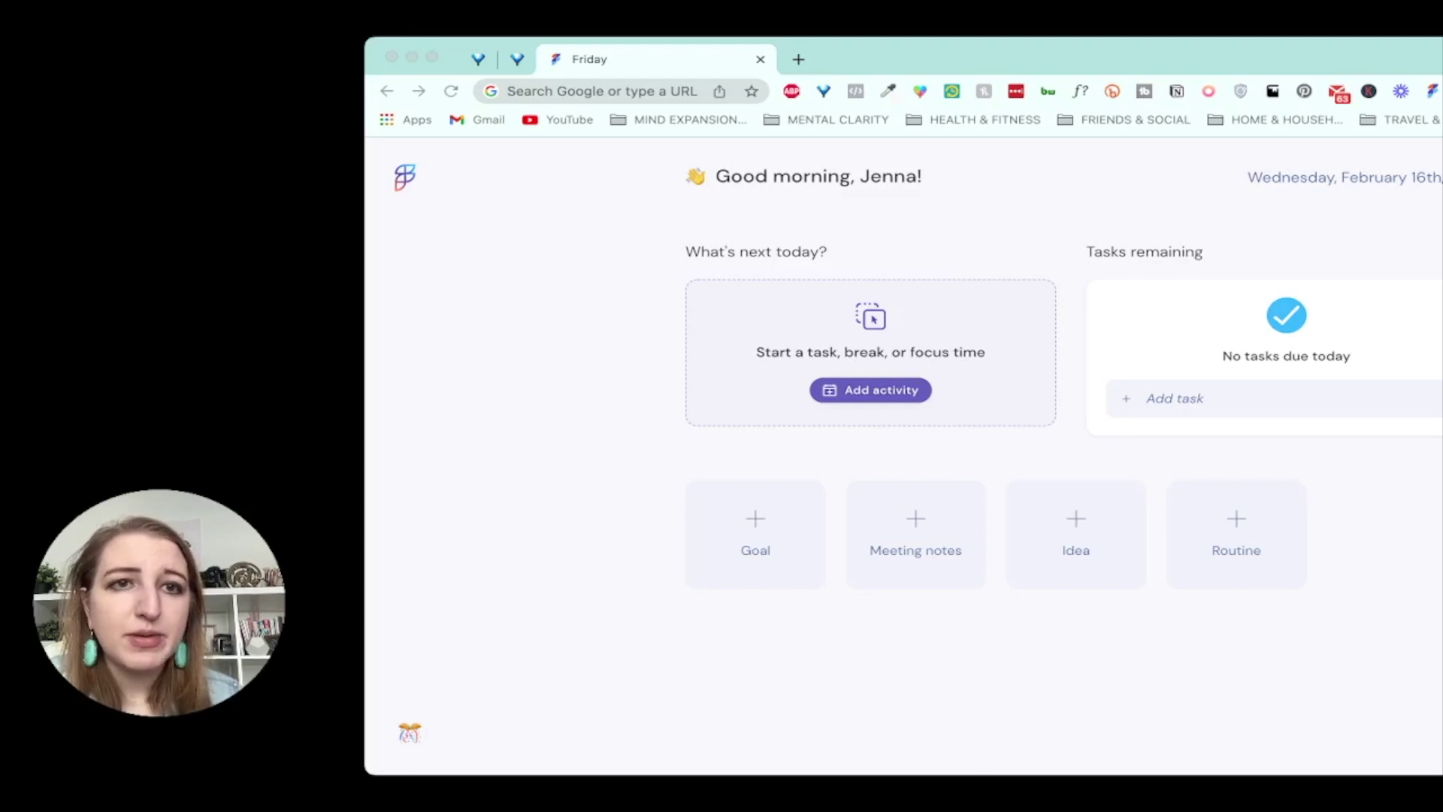
- Open google.com, Facebook and Pitch in separate new tabs
left_click(799, 59)
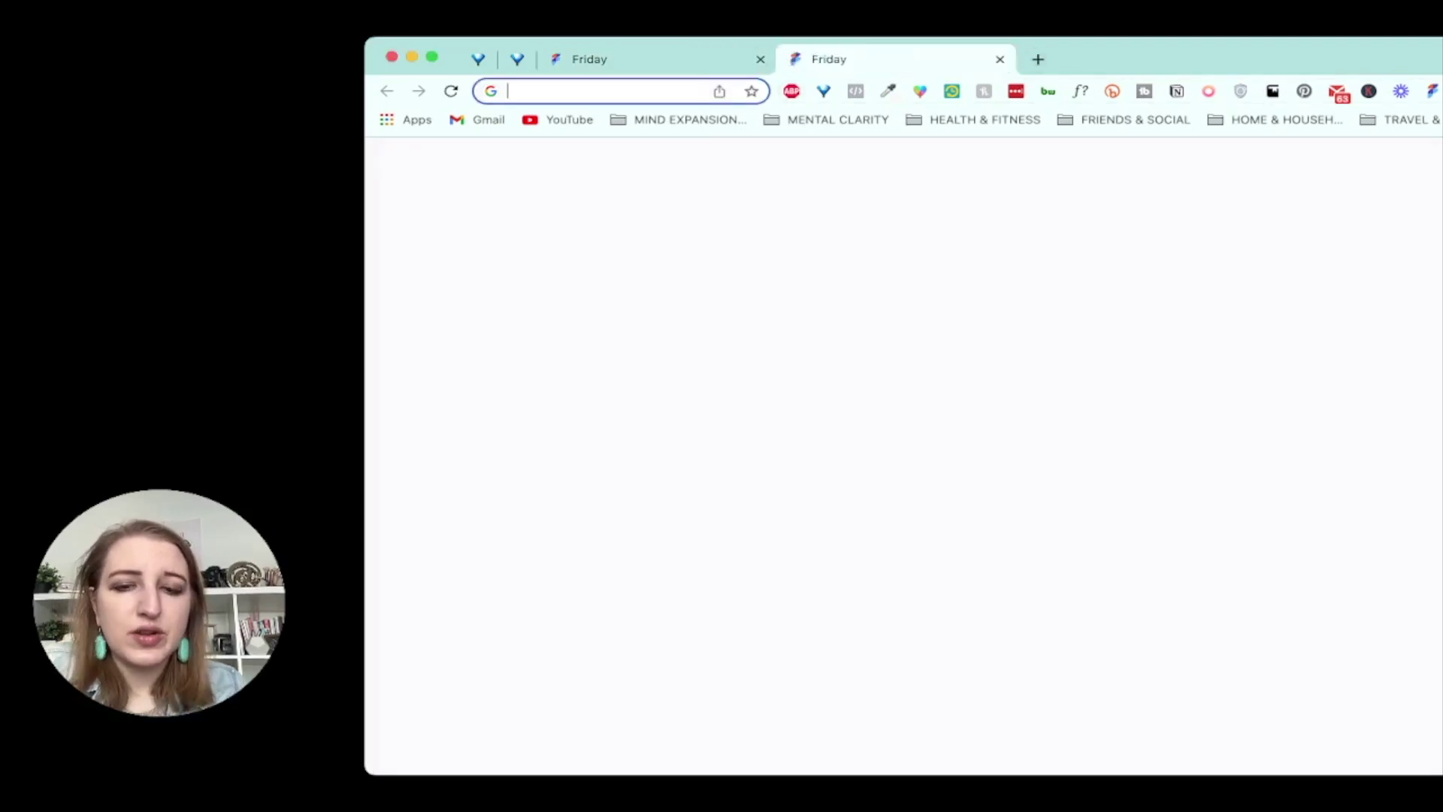
type("google.com")
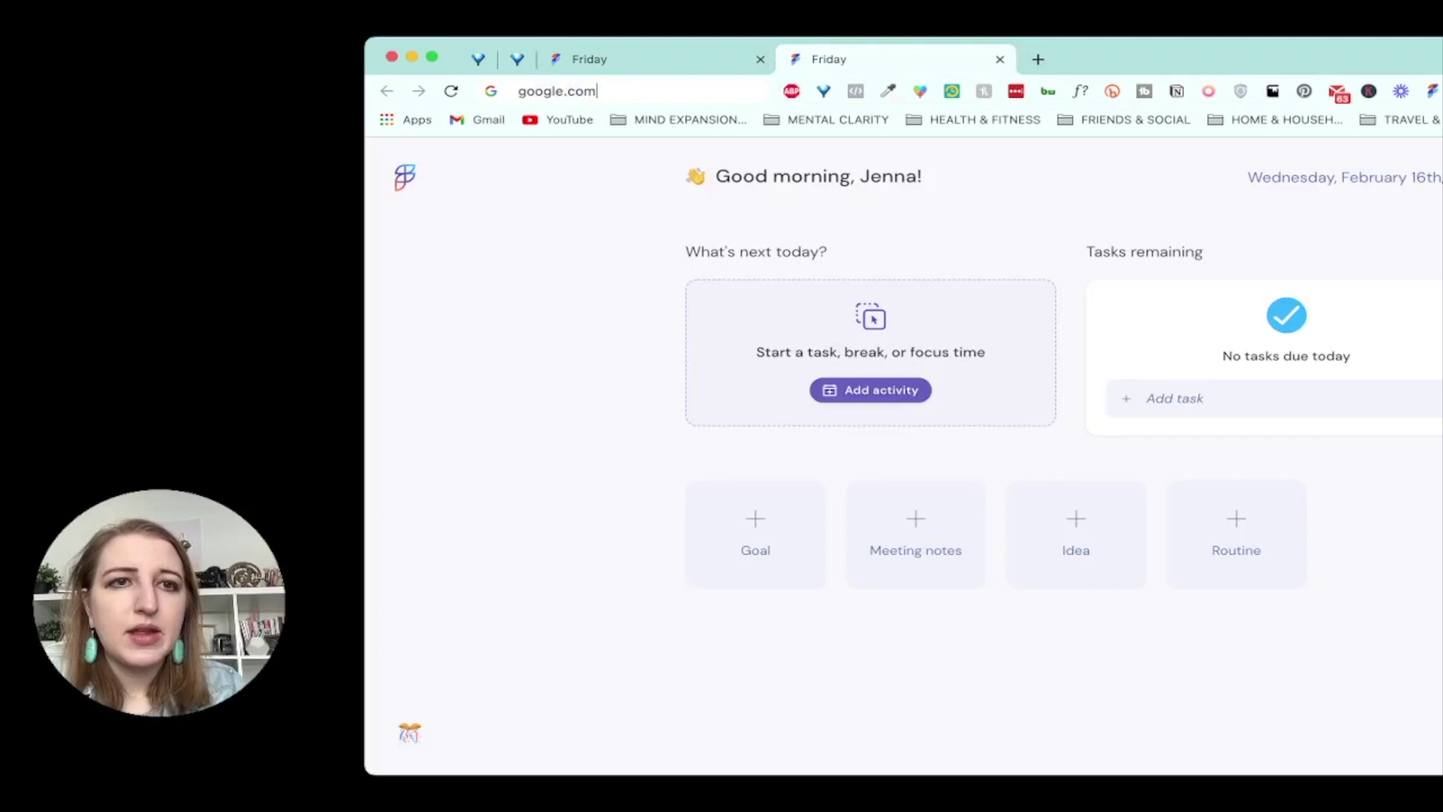
key("Return")
key("super+t")
type("facebook.com")
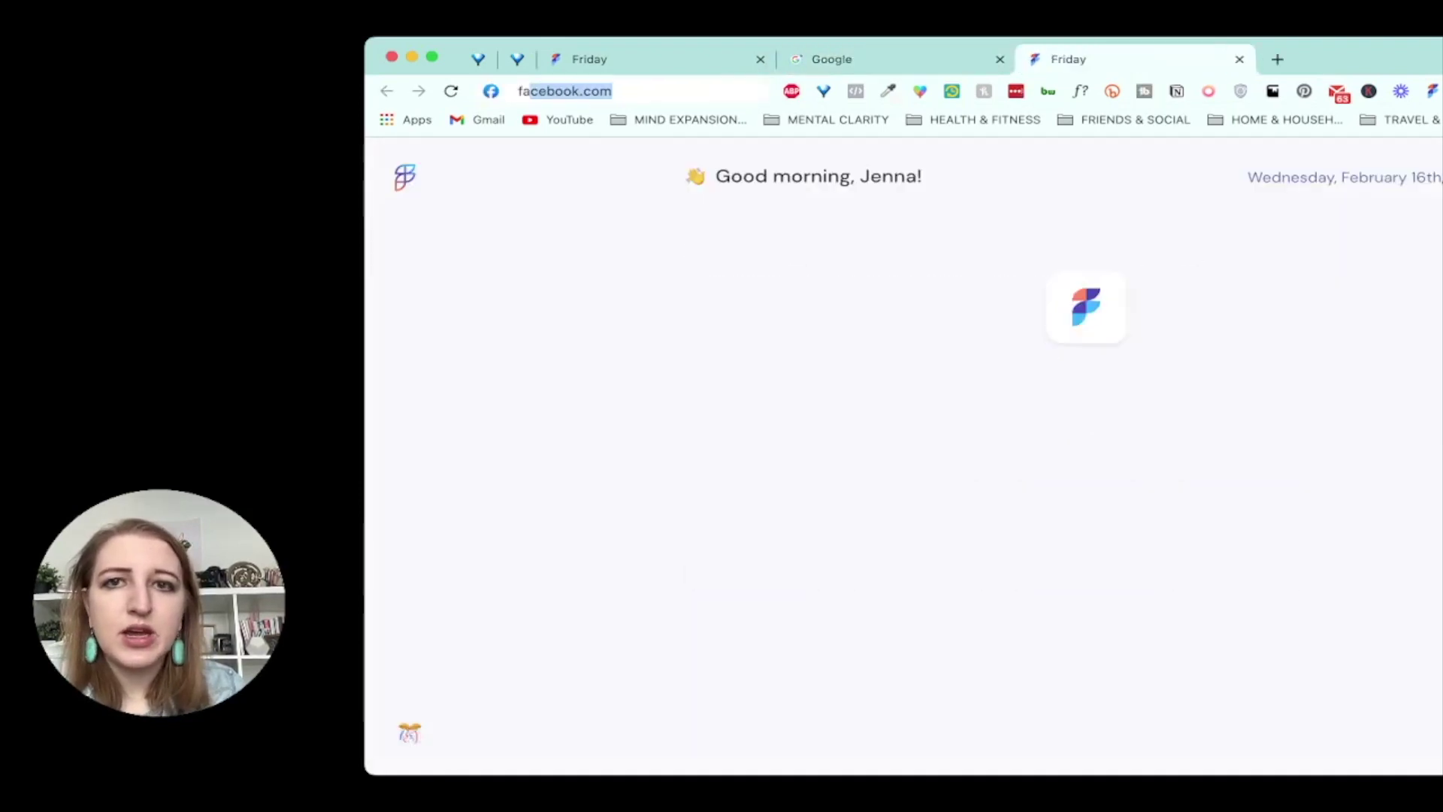
key("Return")
key("super+t")
type("pitch.com")
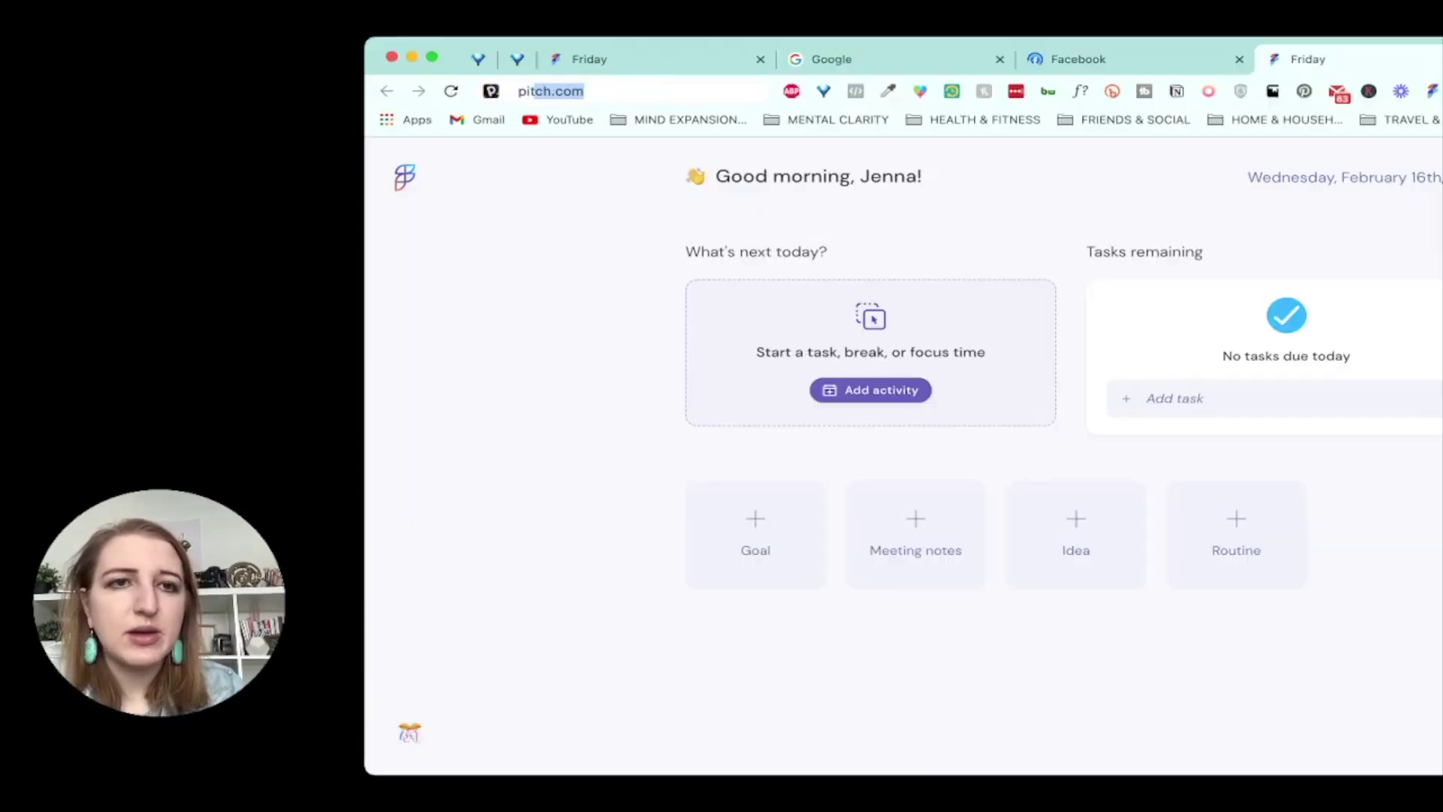
key("Return")
- Load Pinterest, return to the Google tab, and collapse all tabs into OneTab
key("super+l")
type("pi")
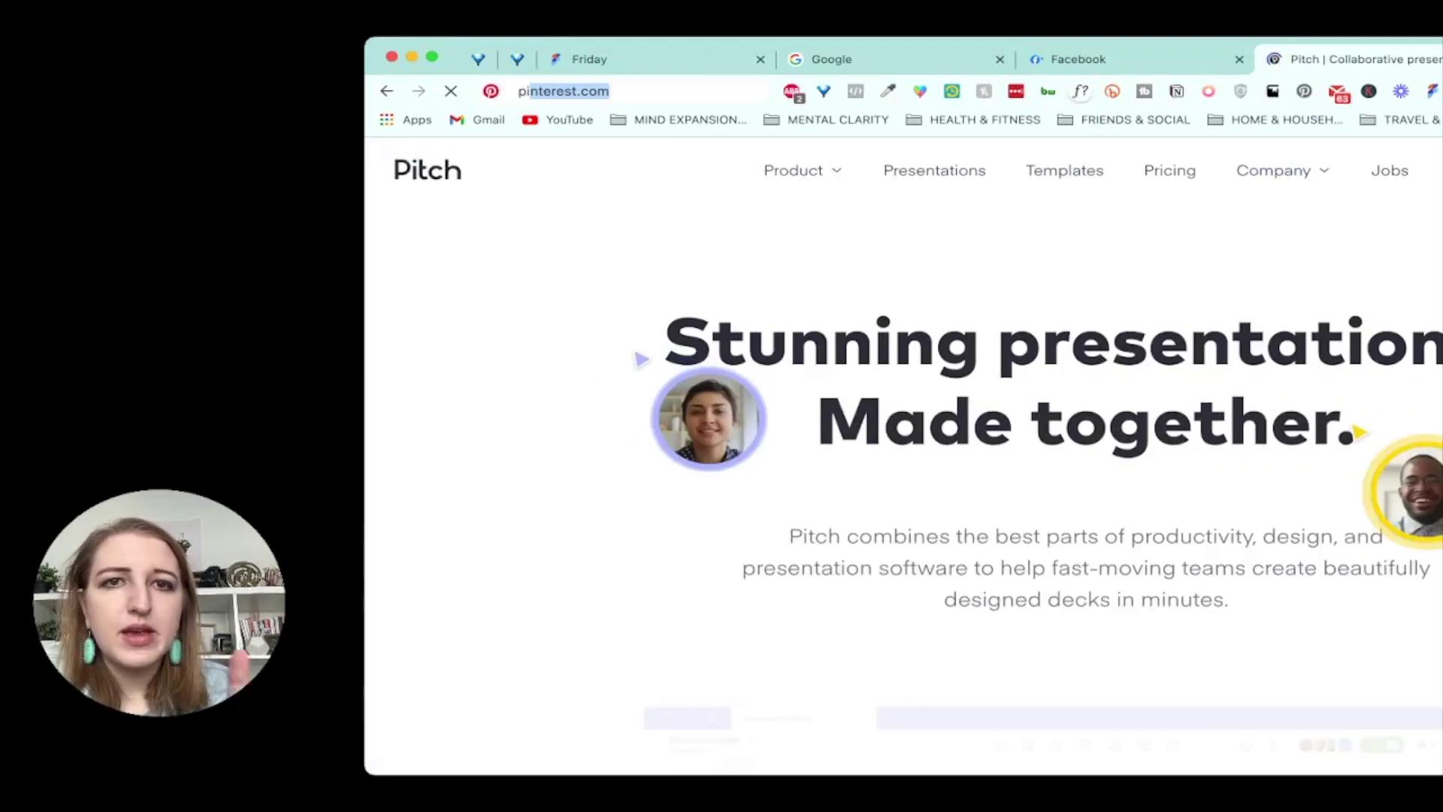
key("Return")
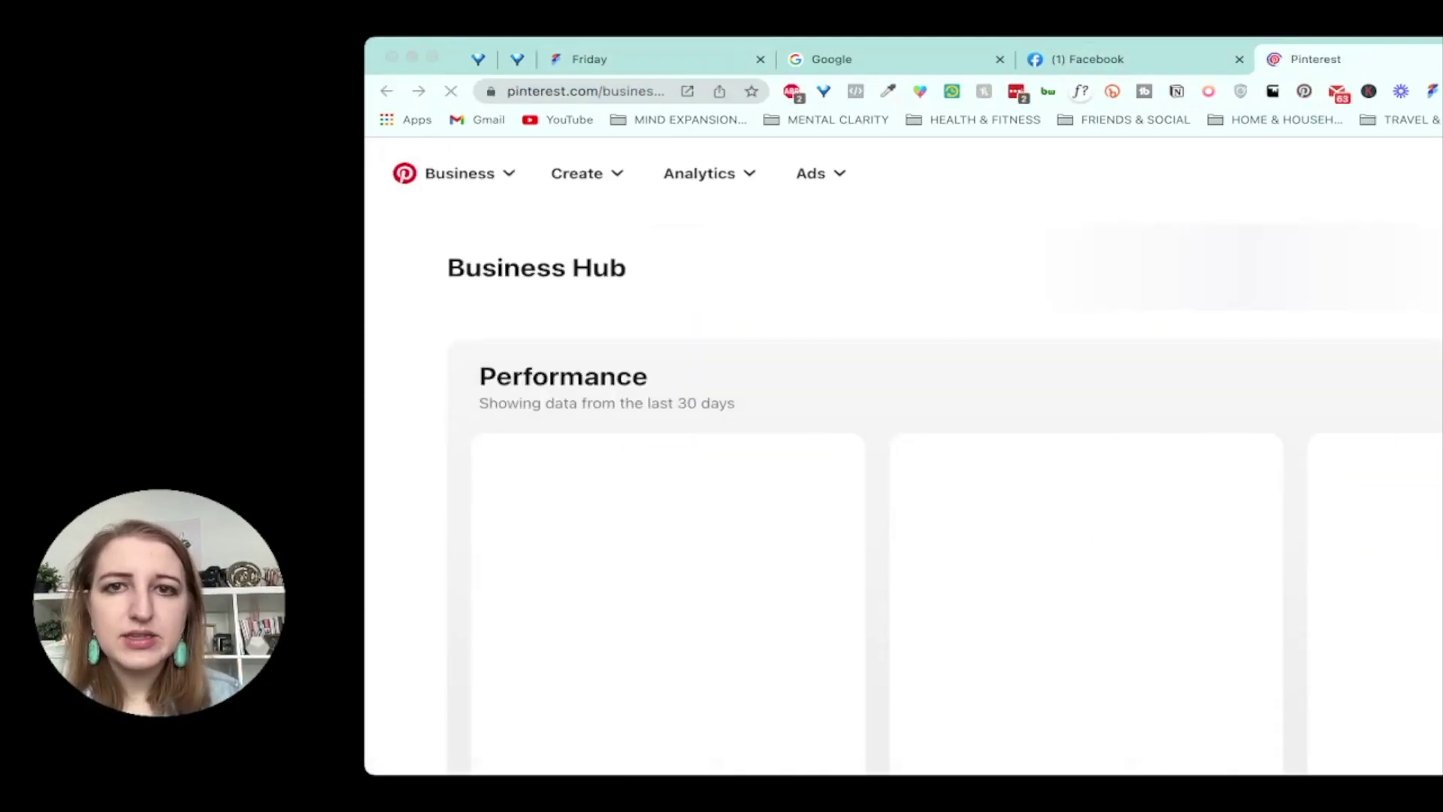
key("super+4")
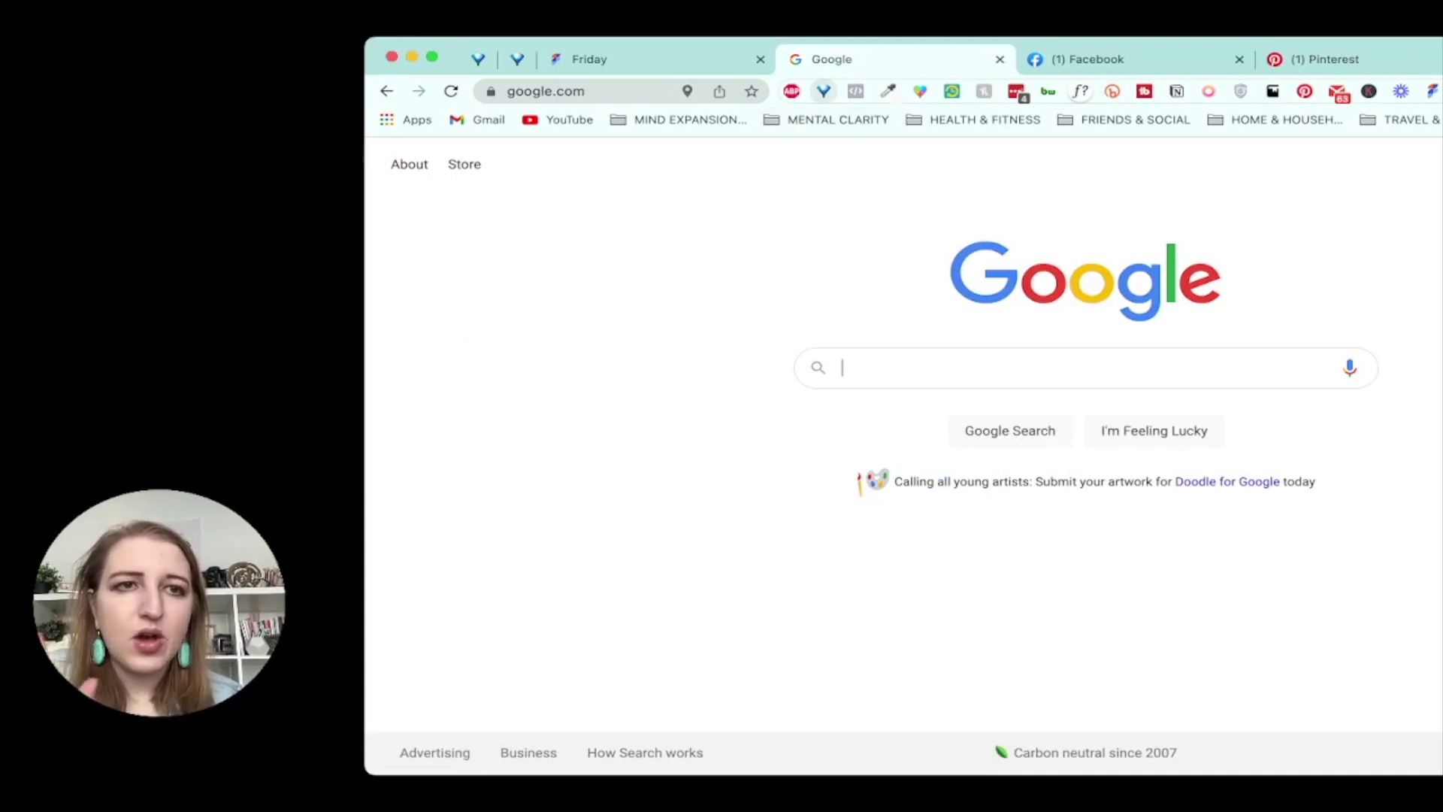
left_click(823, 91)
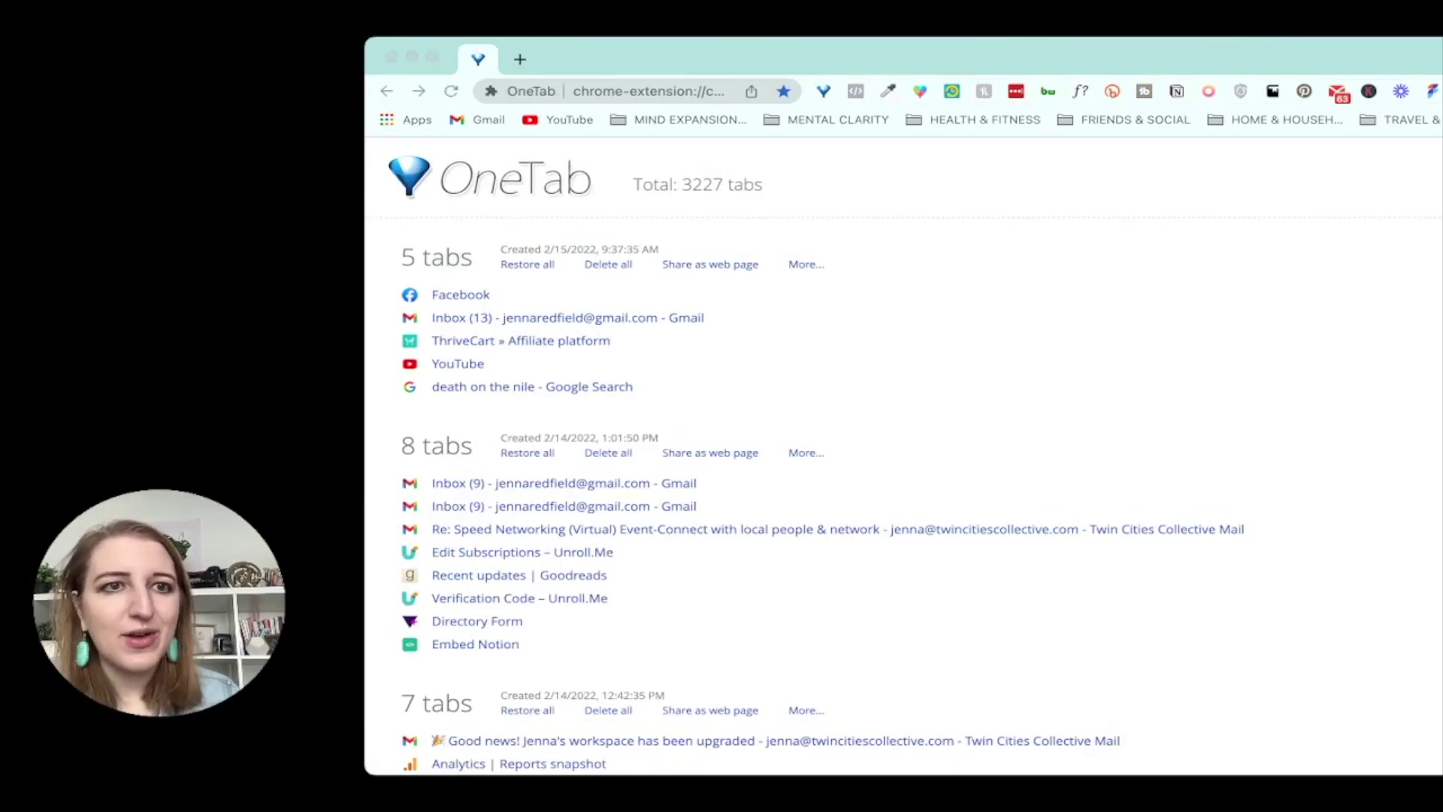
- Open a new tab and bring up Chrome's Bookmarks Manager with Cmd+Option+B
key("super+t")
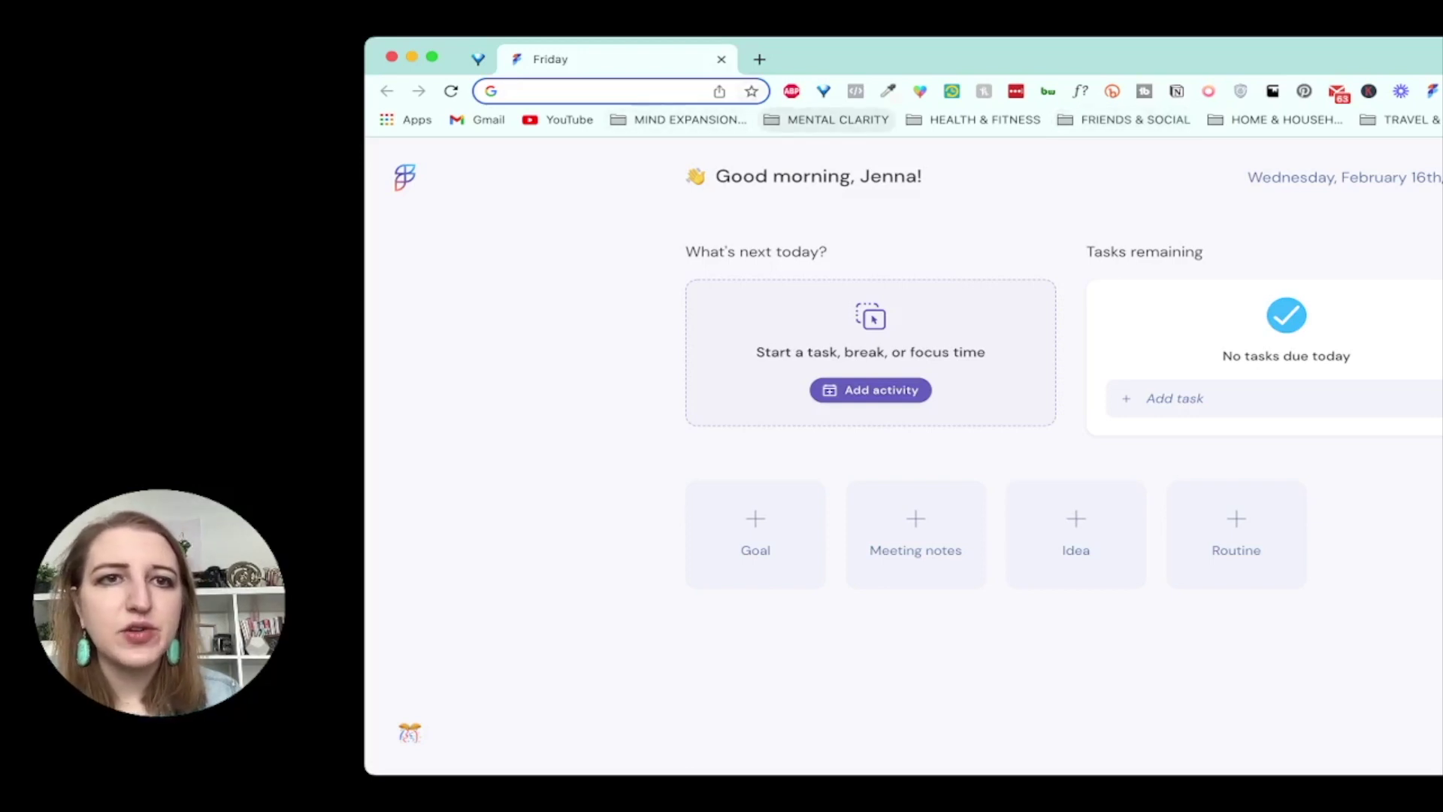
key("super+alt+b")
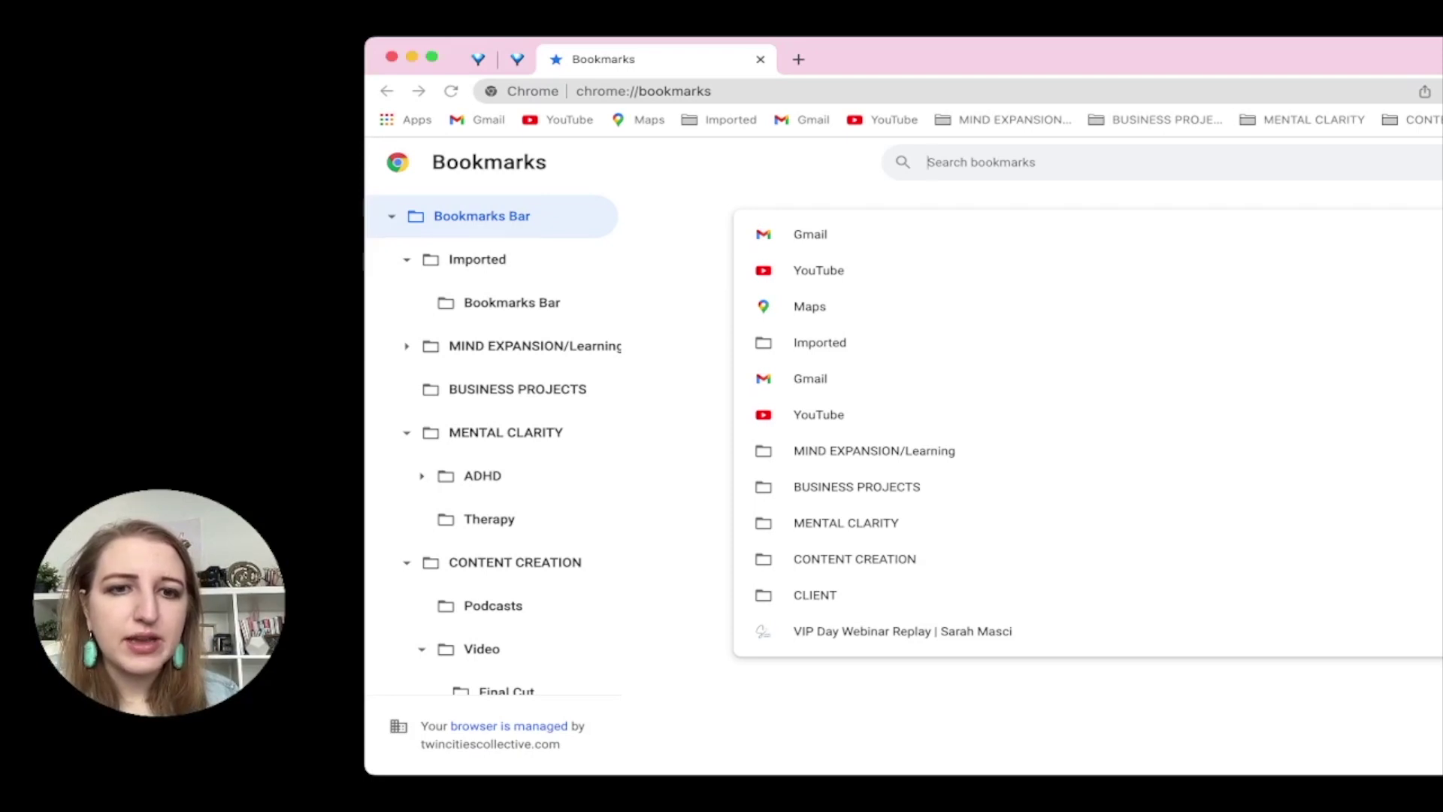
- Show the contents of the MENTAL CLARITY bookmarks folder
left_click(505, 432)
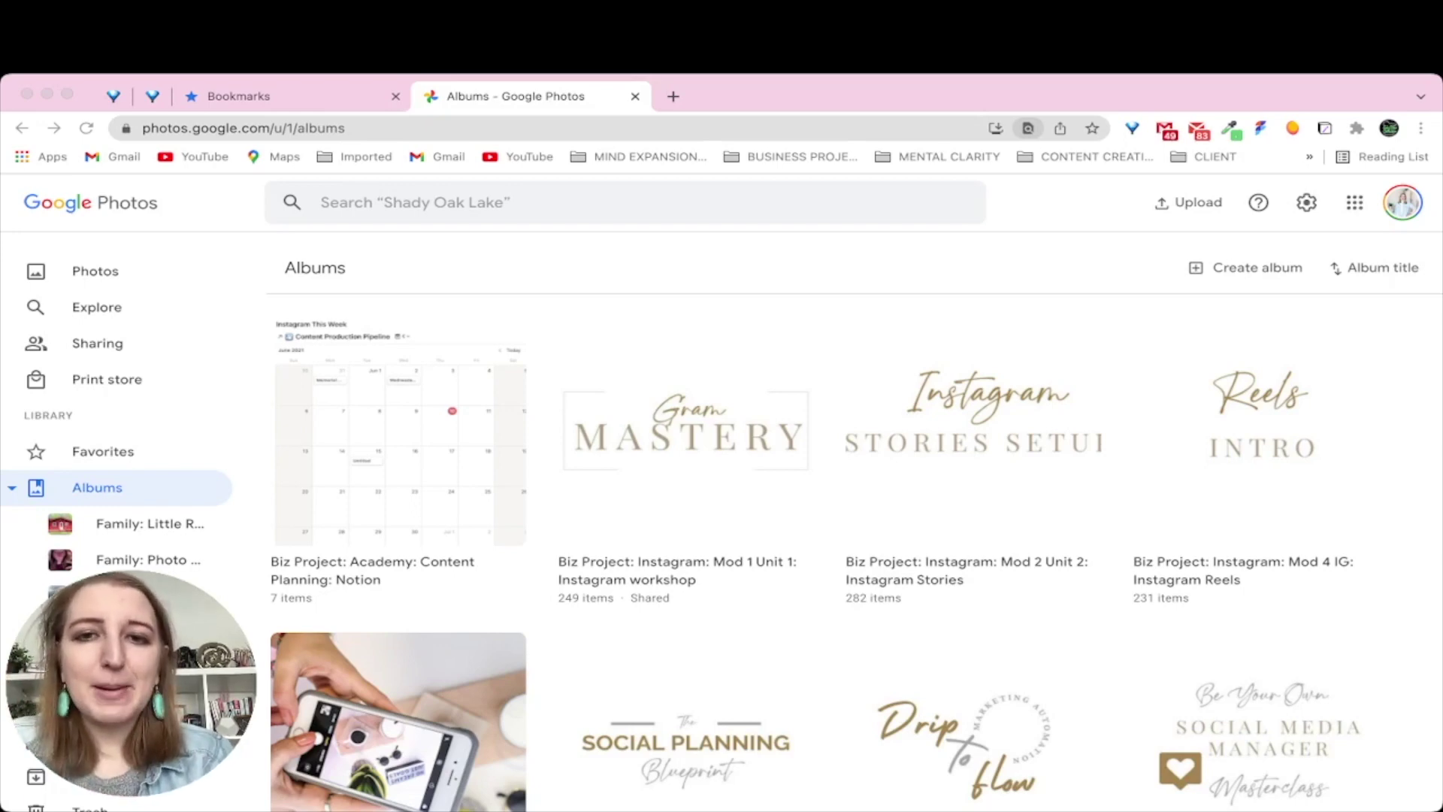
- Scroll past Business and Client albums and open Content Creation: Elements: Textures Background
scroll(850, 527, "down", 7)
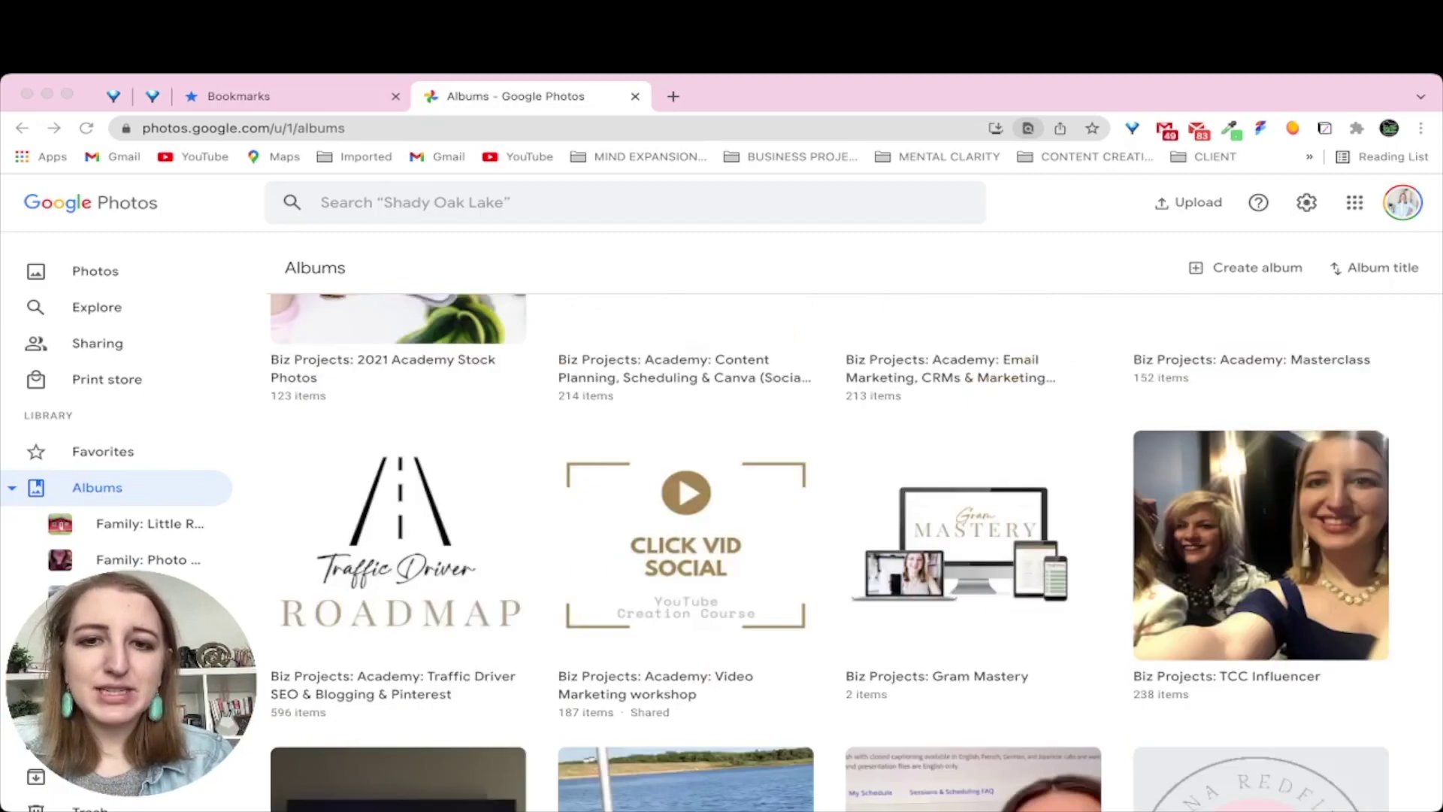
scroll(857, 552, "down", 6)
scroll(858, 553, "down", 5)
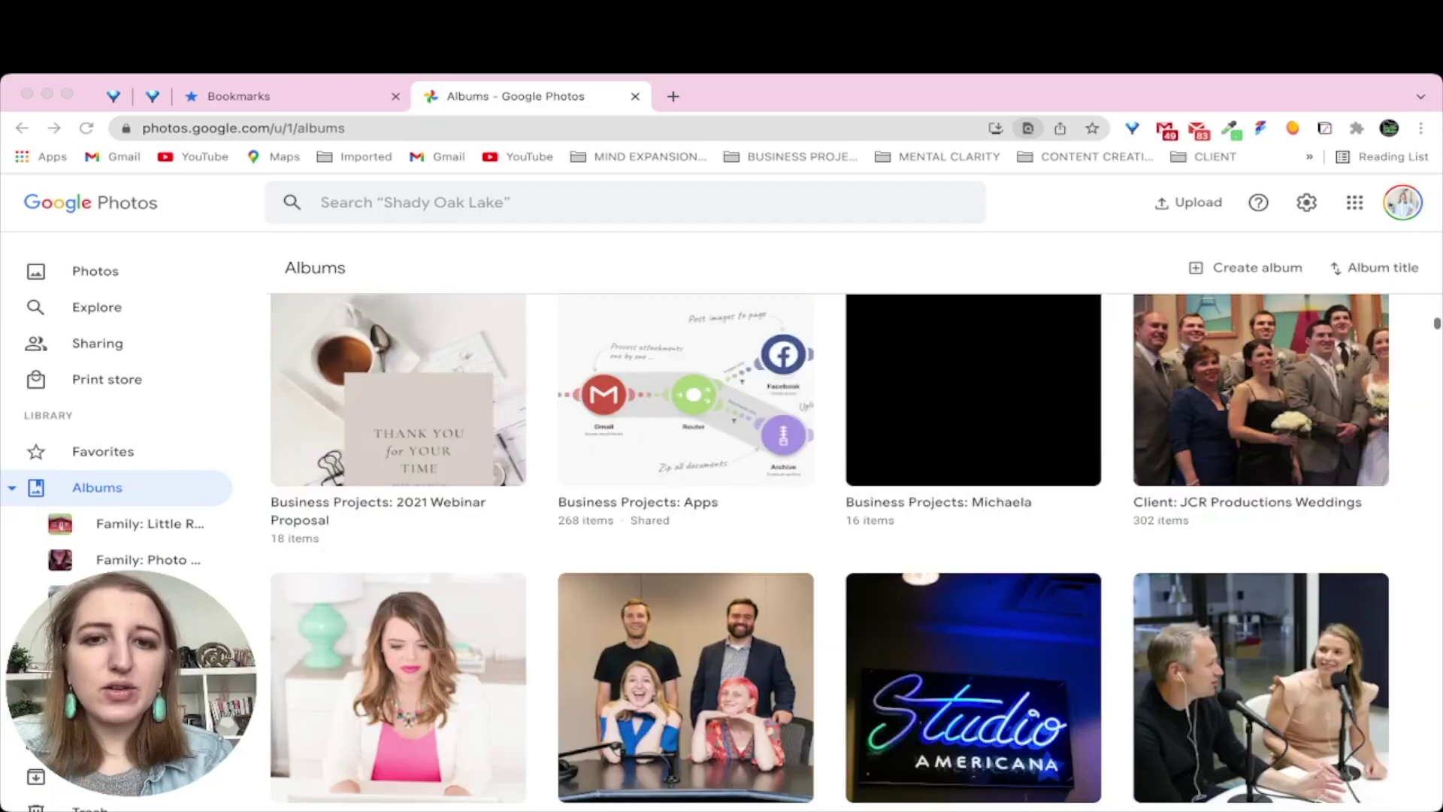
scroll(858, 552, "down", 2)
scroll(857, 553, "down", 10)
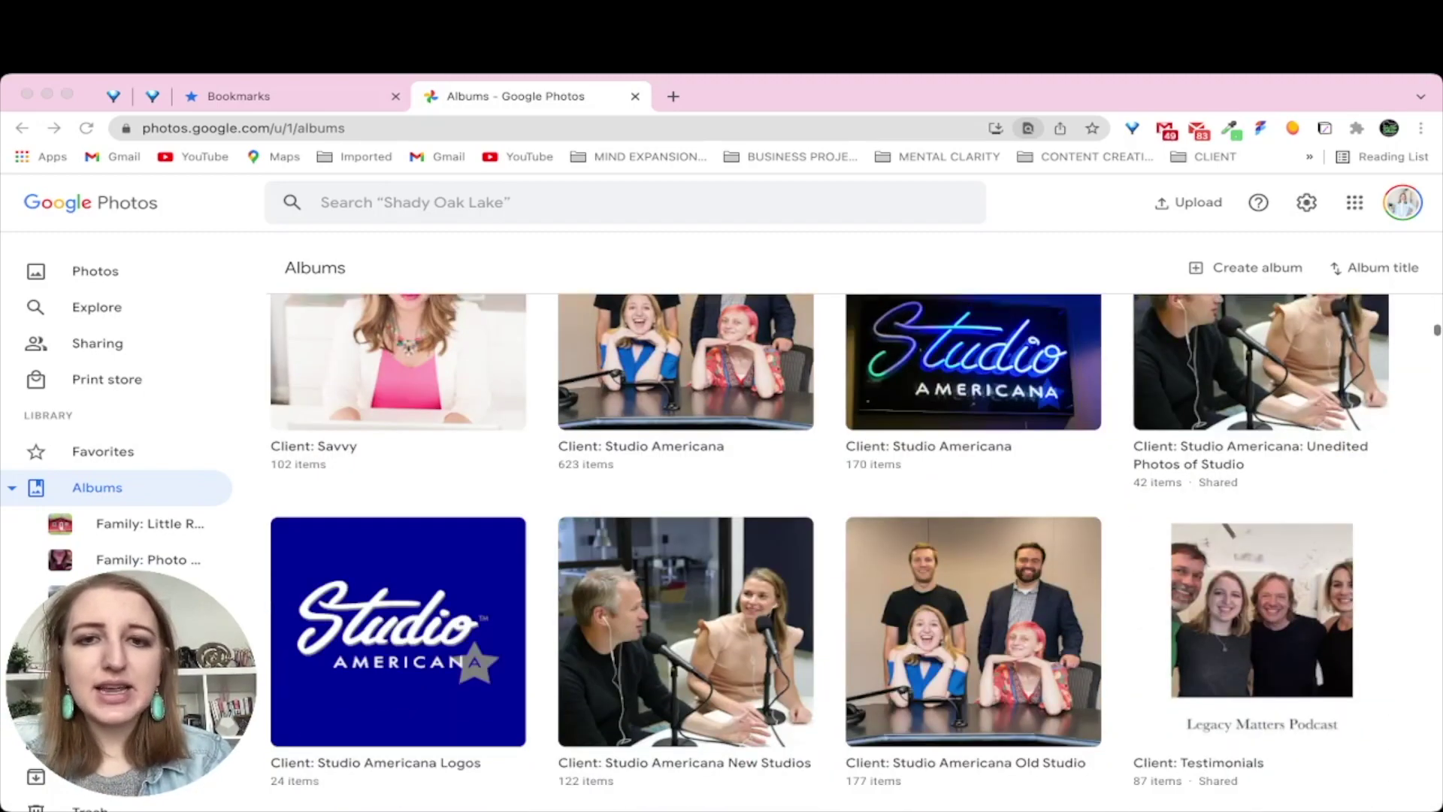
scroll(857, 553, "down", 10)
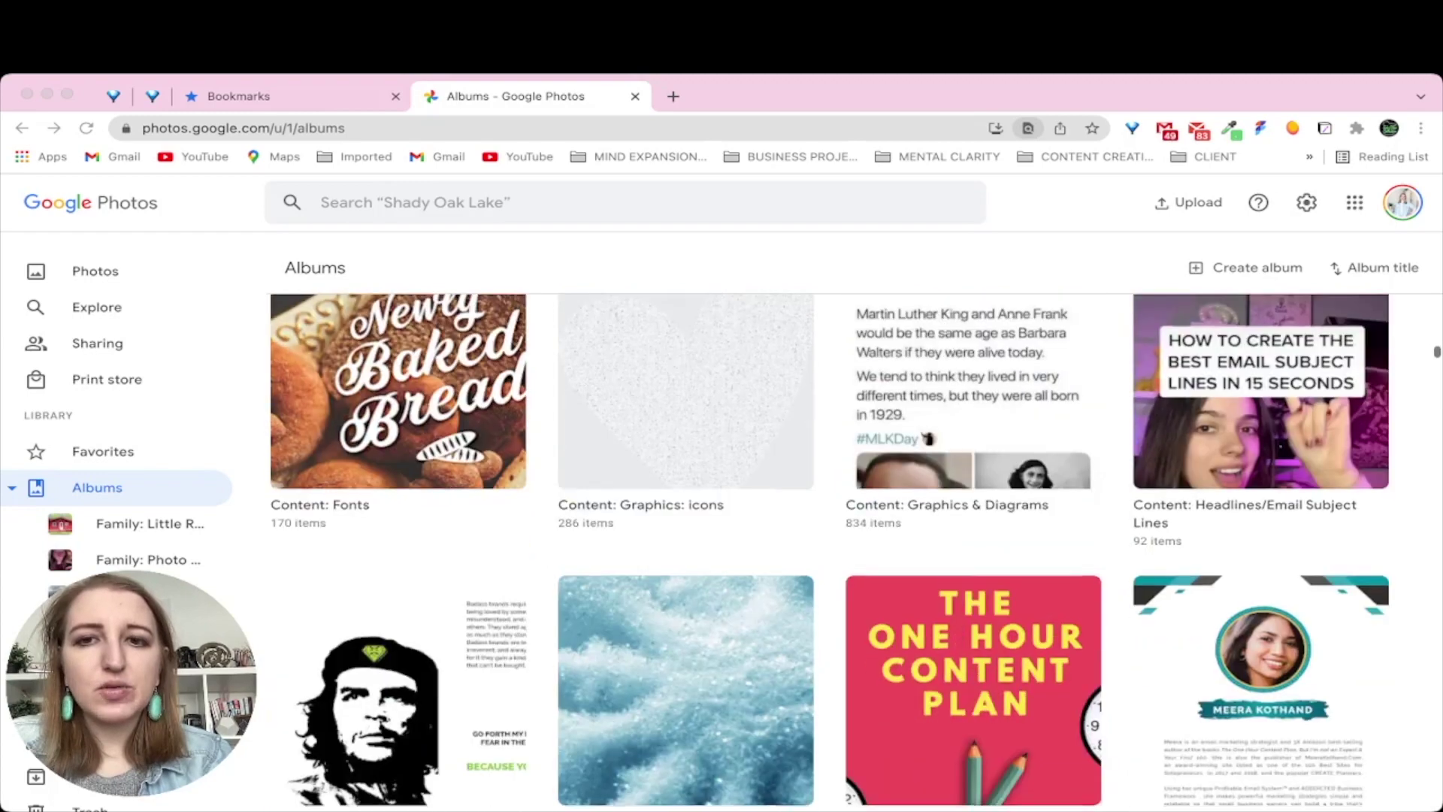
scroll(858, 553, "down", 7)
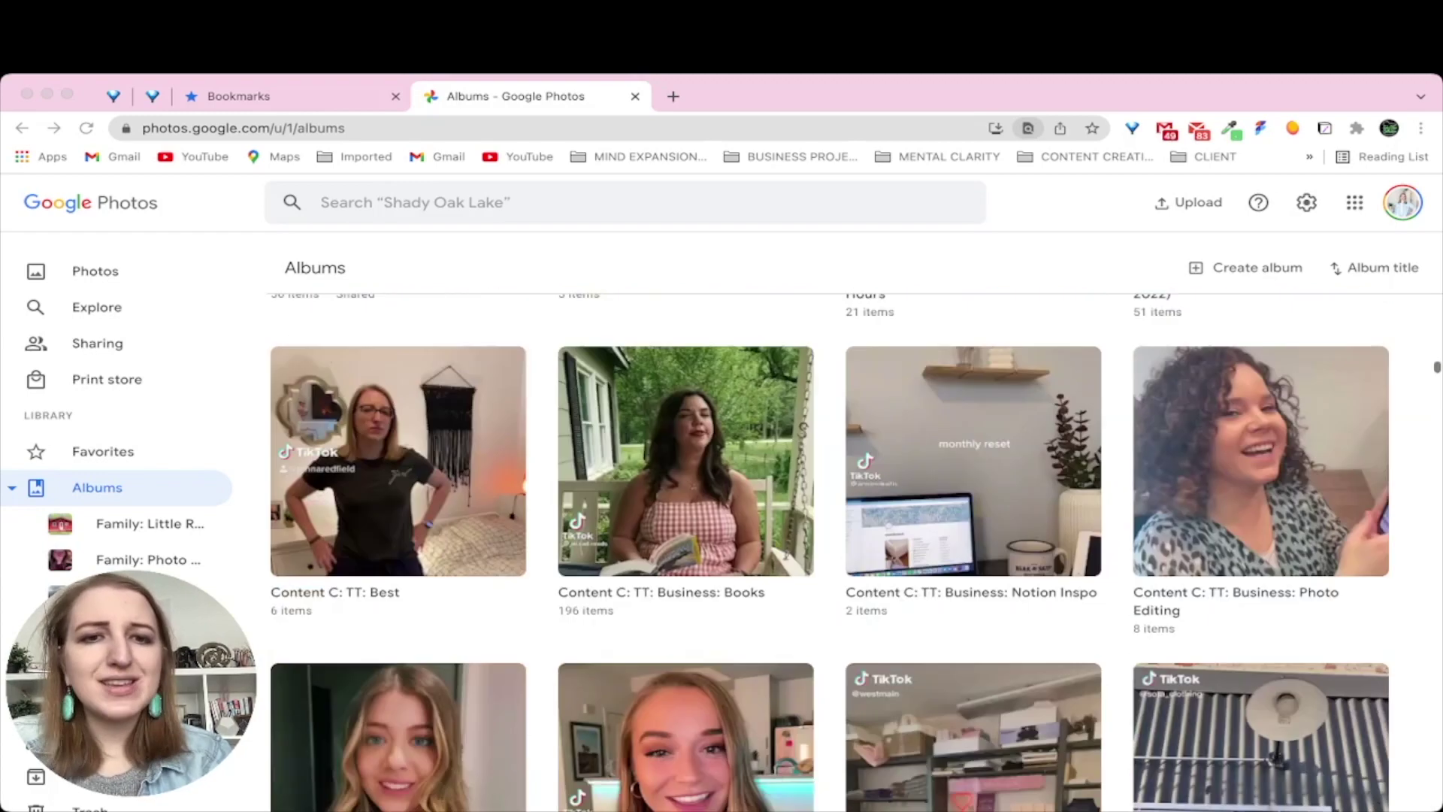
scroll(857, 552, "down", 2)
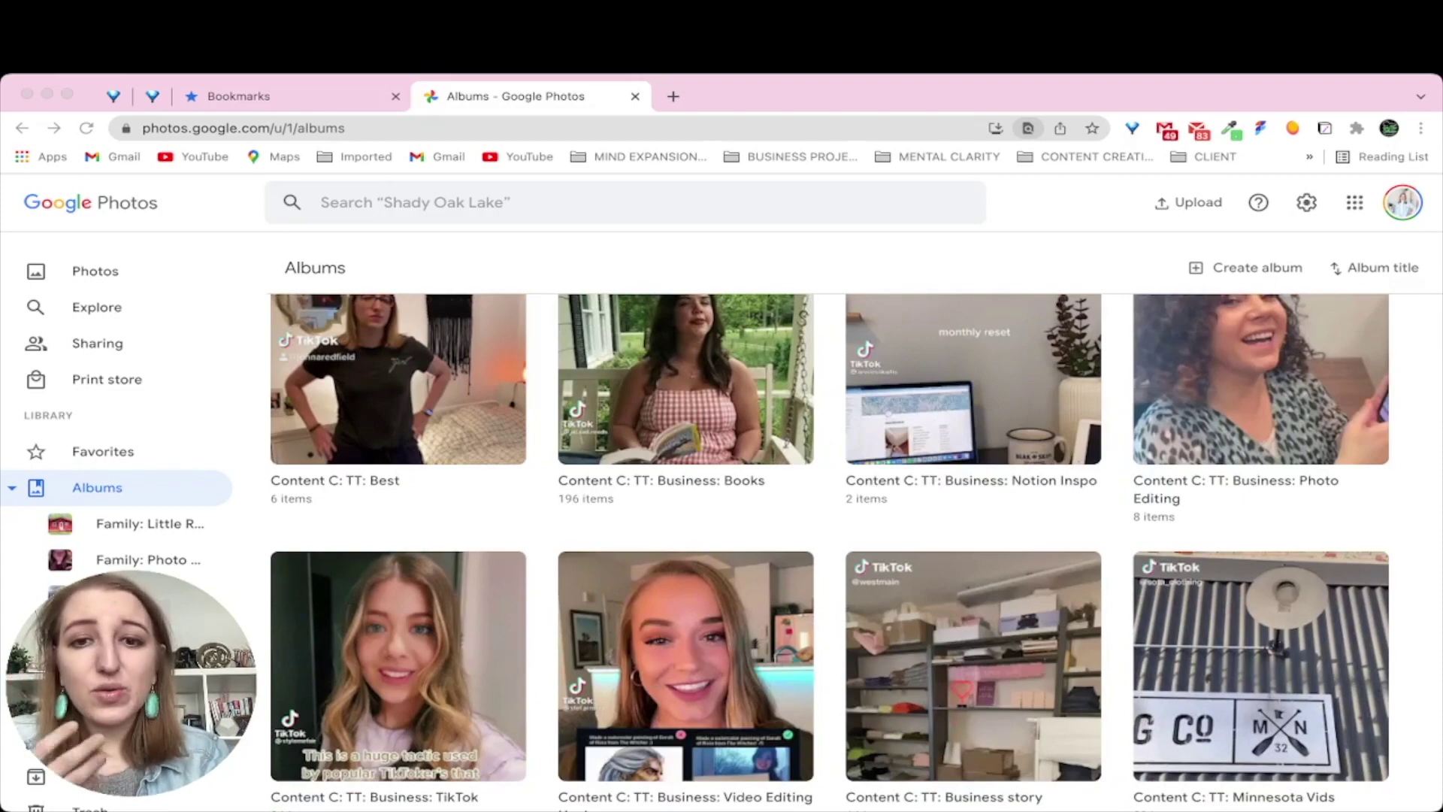
scroll(857, 552, "down", 6)
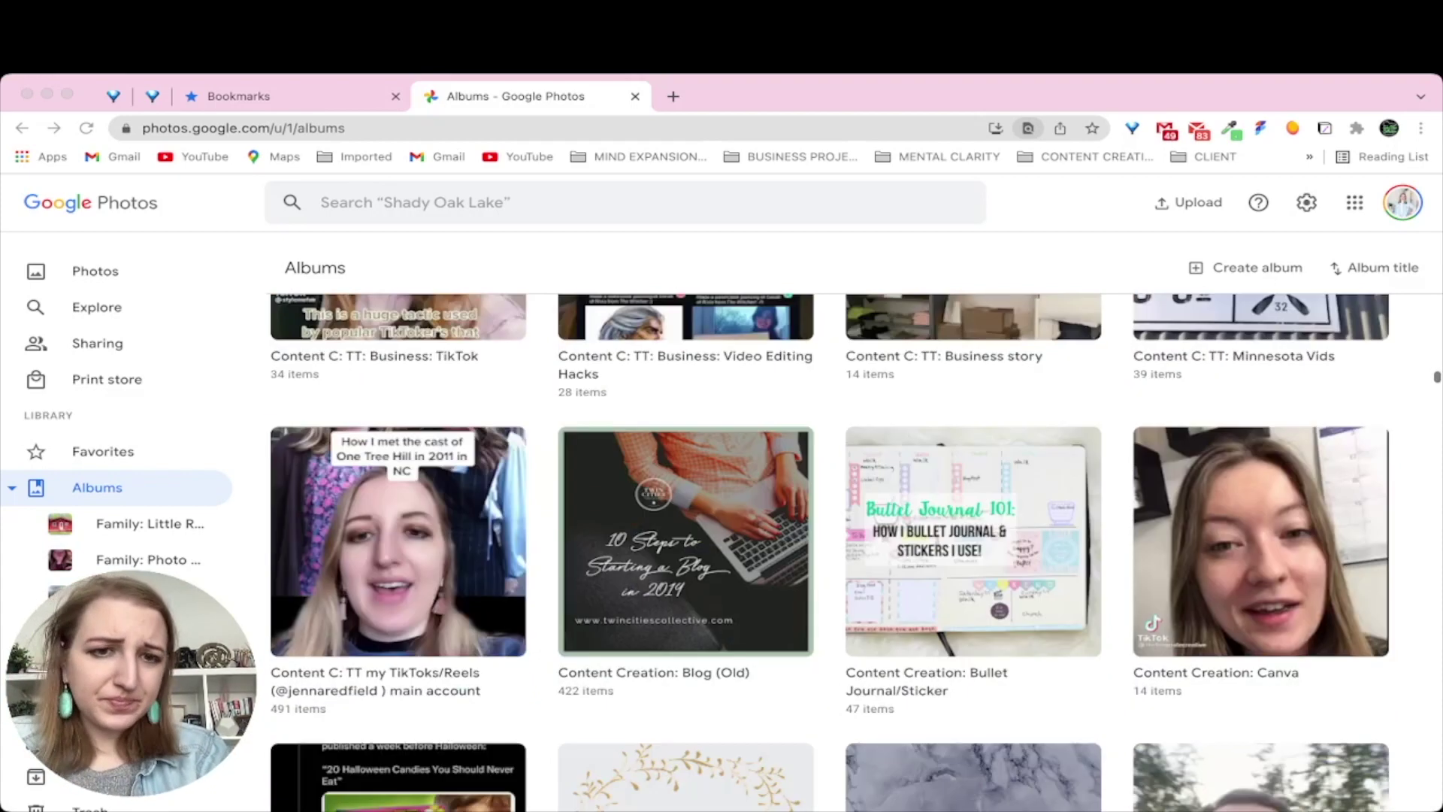
scroll(857, 553, "down", 4)
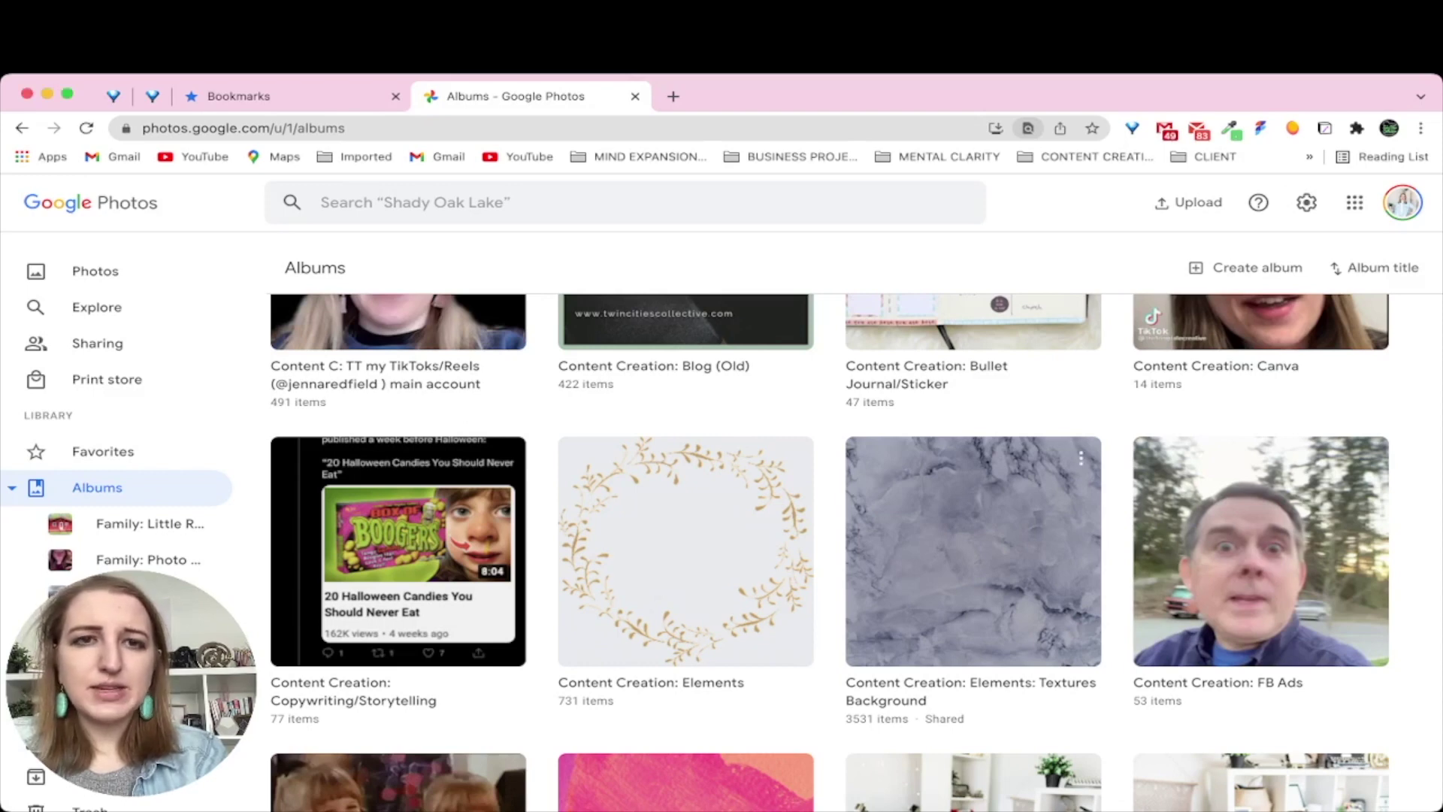
left_click(974, 551)
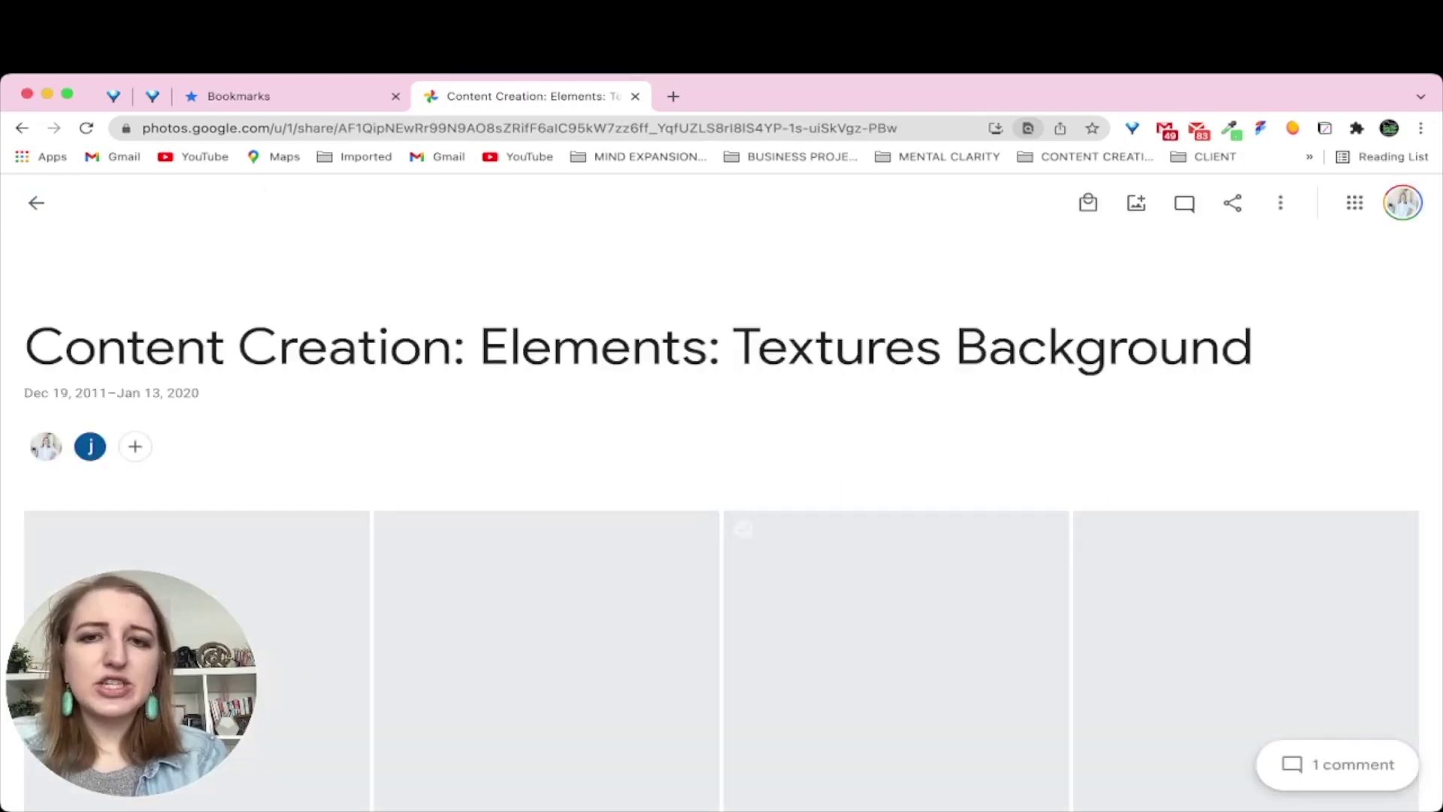
- Scroll through the album's marble texture images, then go back to the Albums list
scroll(973, 551, "down", 4)
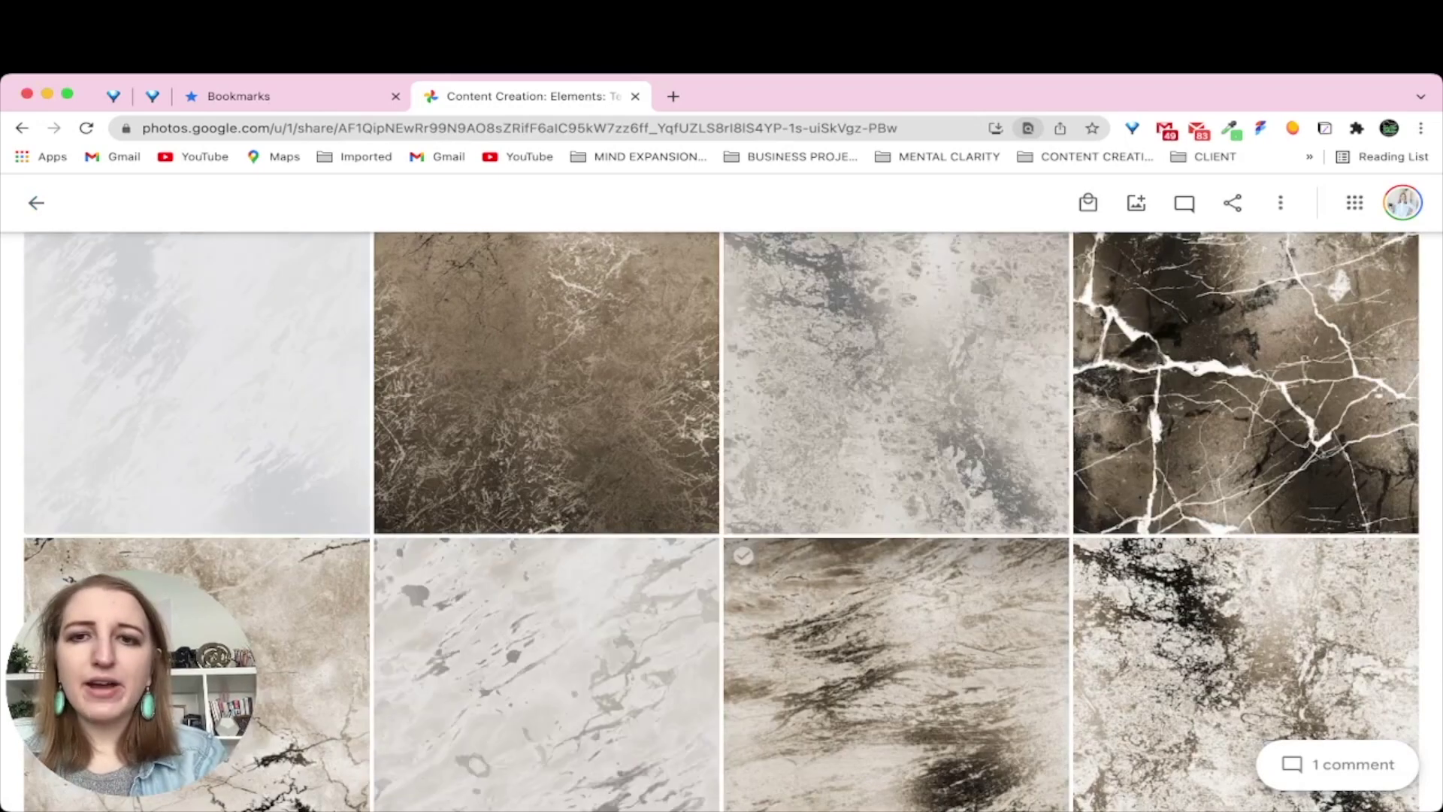
scroll(974, 551, "down", 5)
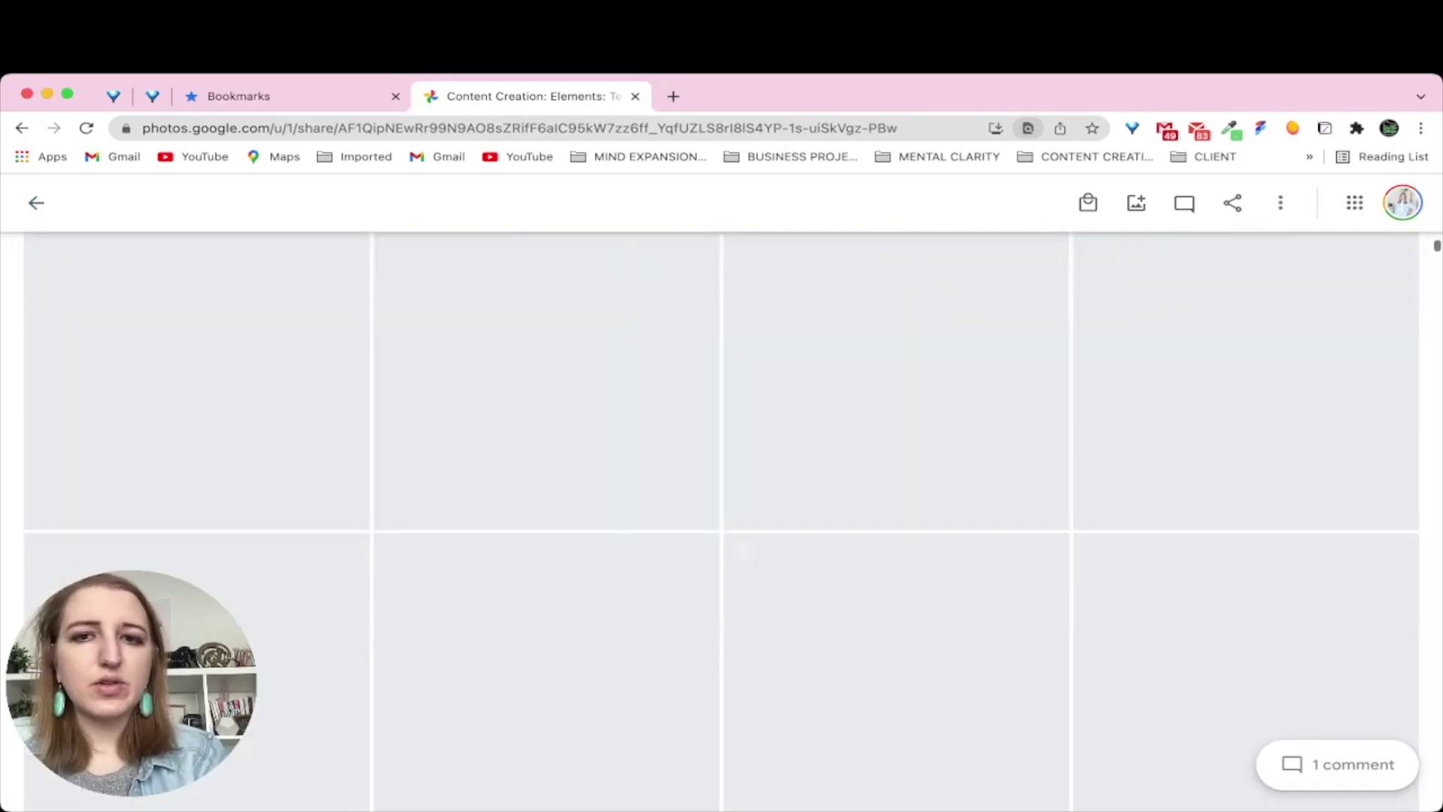
scroll(973, 551, "down", 1)
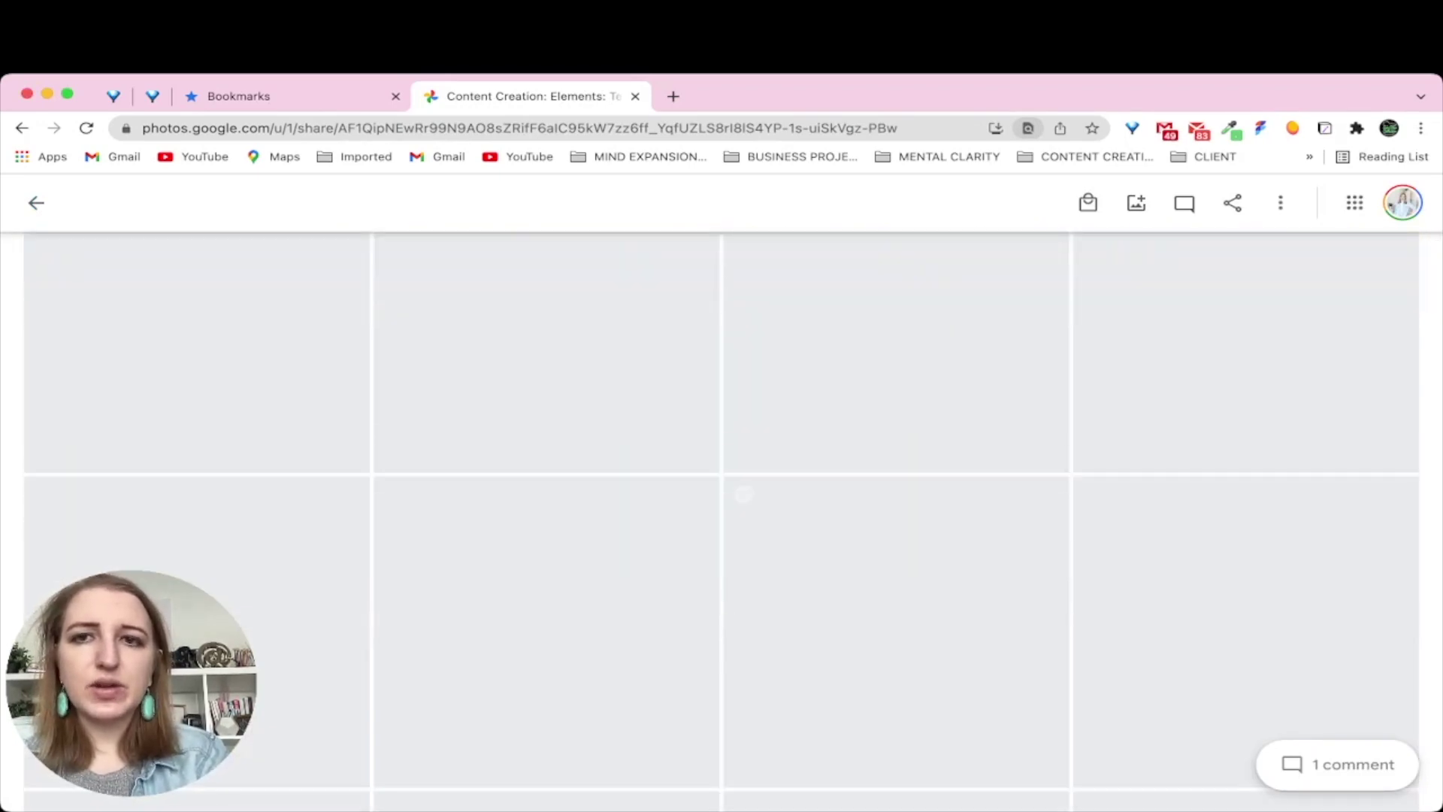
scroll(744, 493, "down", 3)
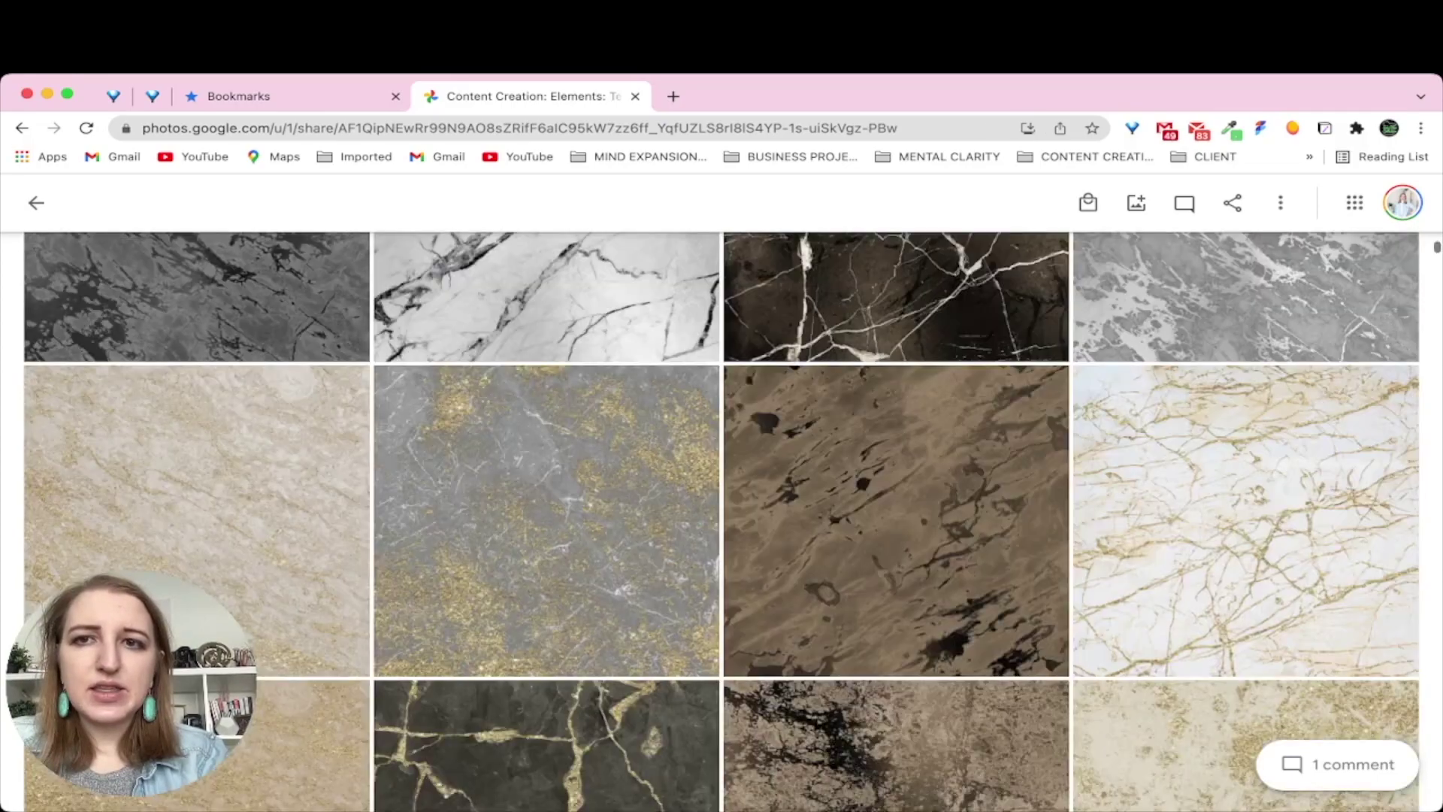
scroll(721, 521, "down", 10)
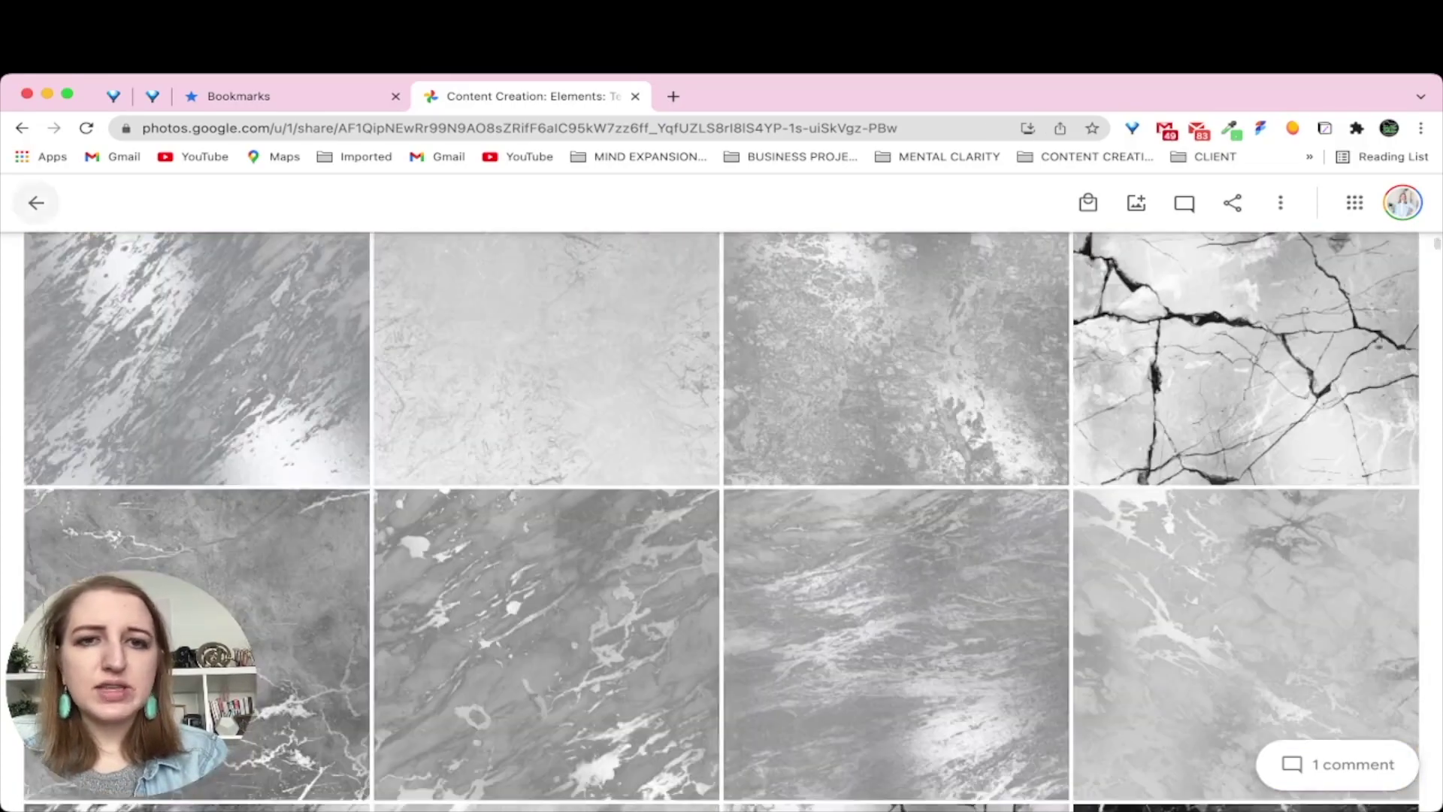
left_click(36, 202)
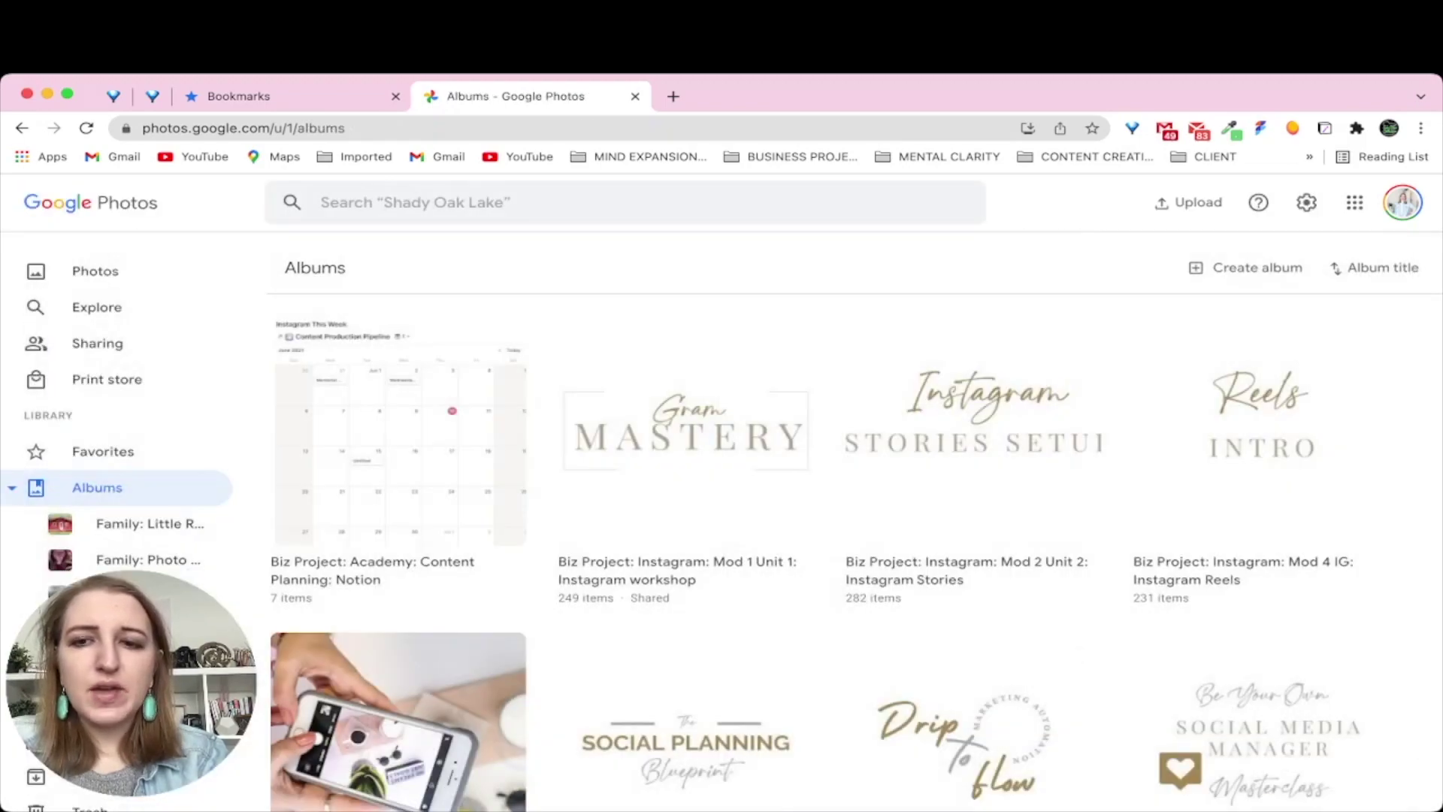
scroll(1081, 654, "down", 15)
scroll(830, 547, "down", 10)
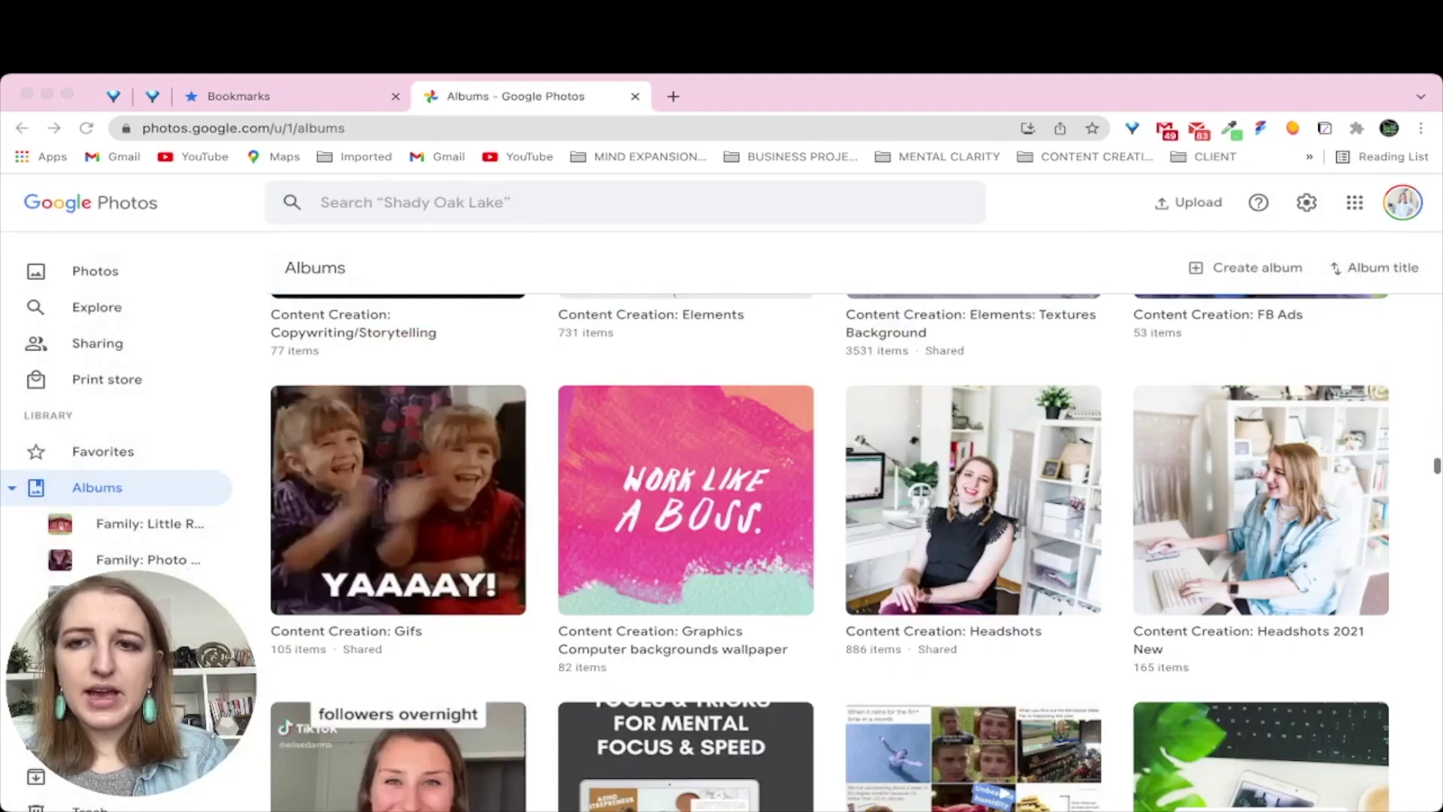
scroll(830, 547, "up", 8)
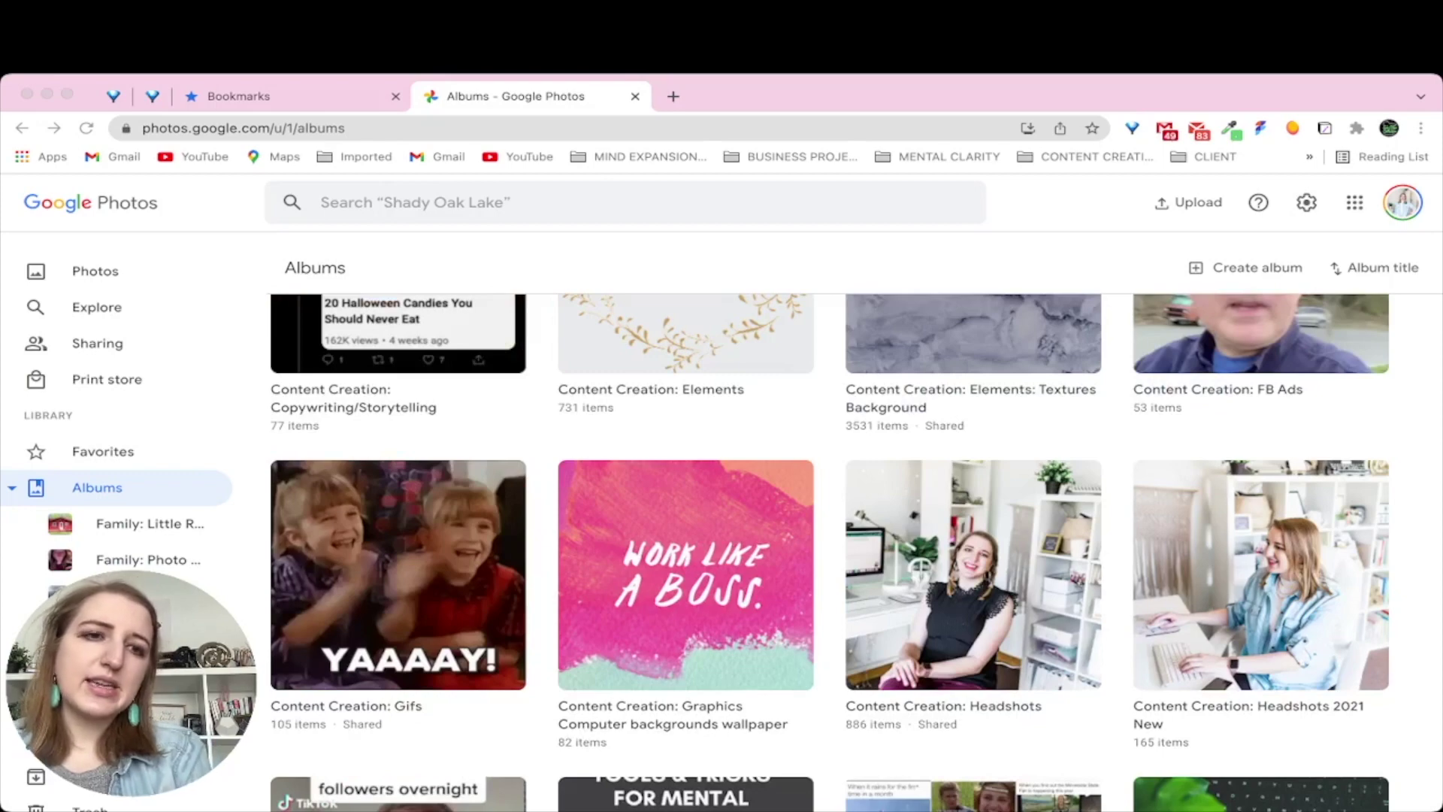
scroll(830, 553, "down", 10)
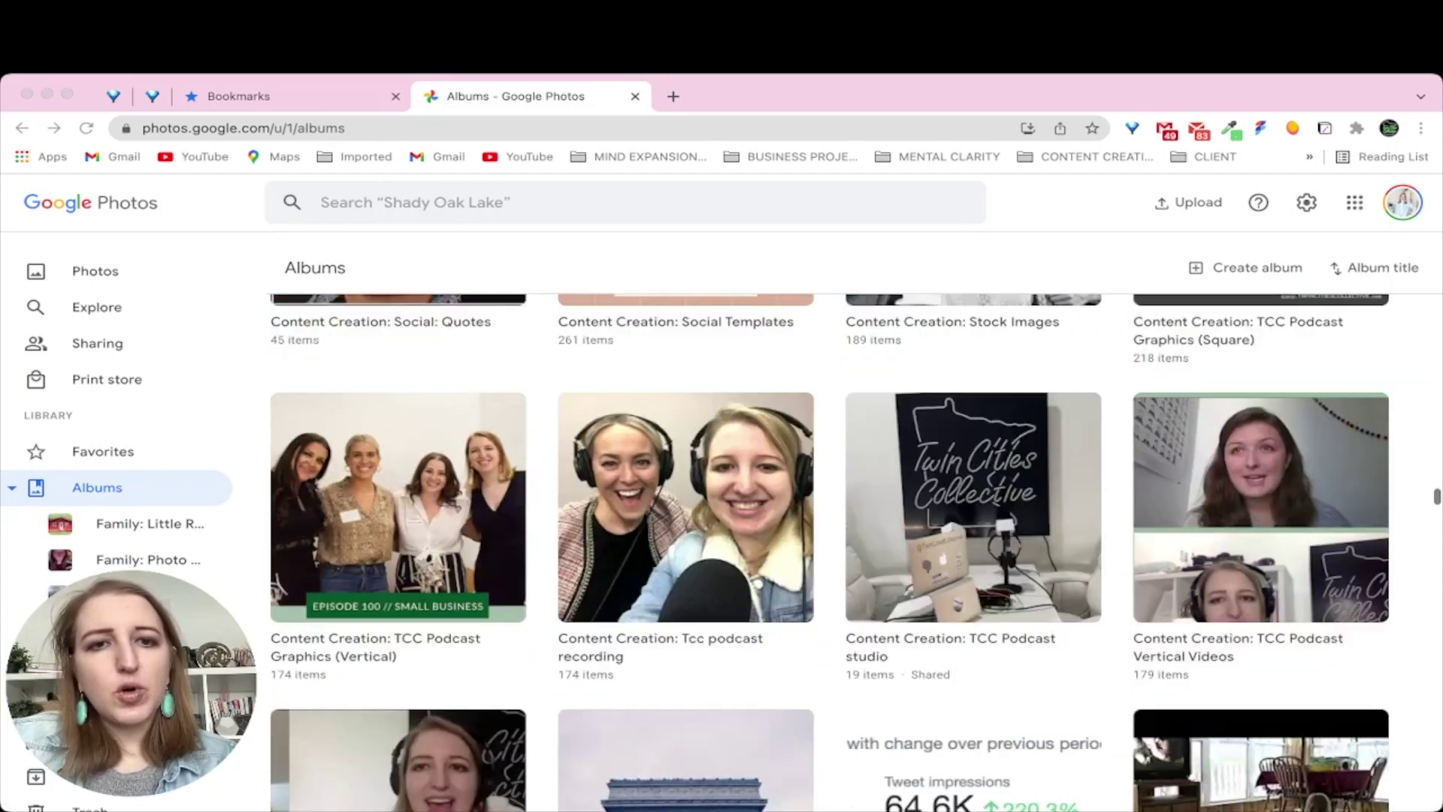
scroll(829, 553, "down", 5)
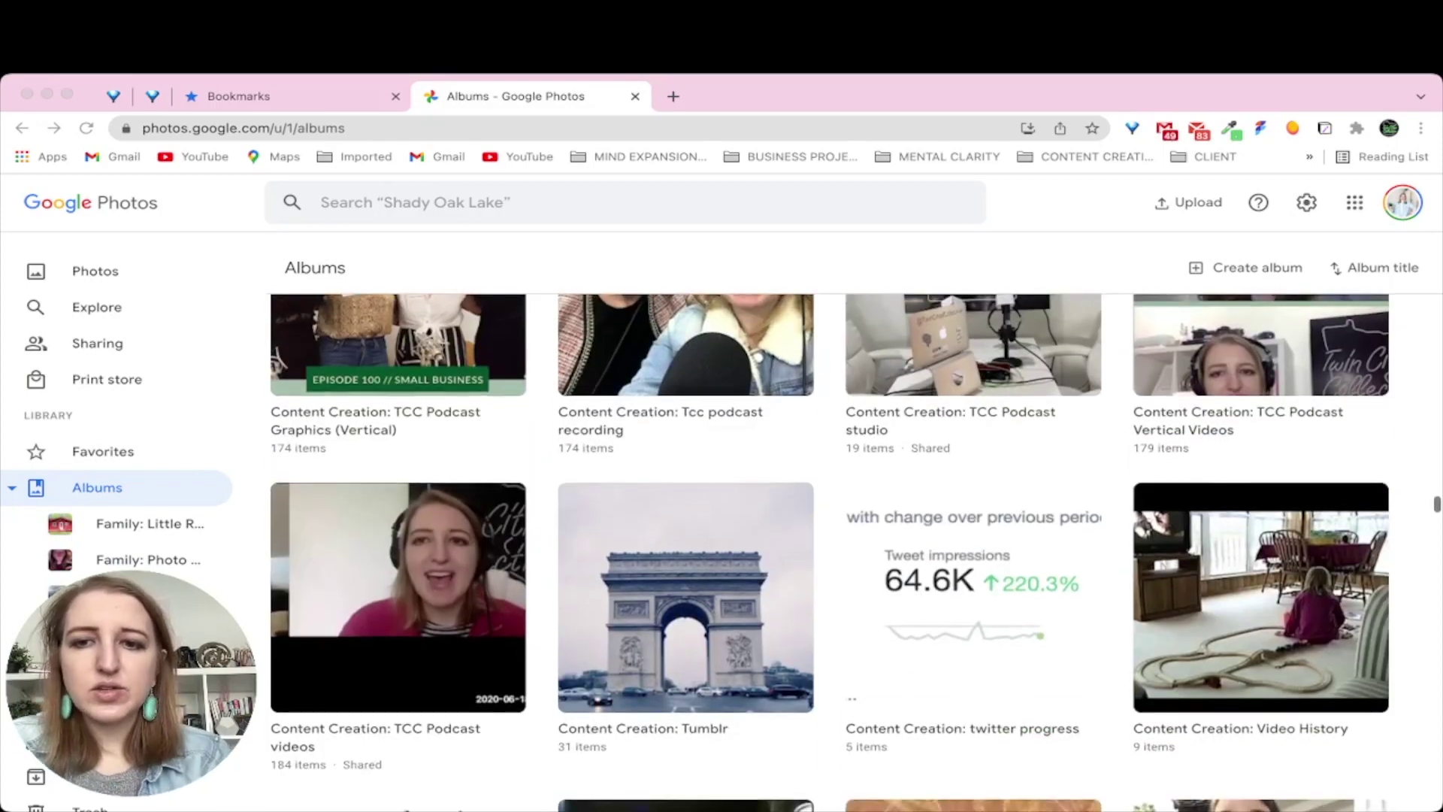
scroll(830, 553, "down", 6)
scroll(830, 553, "down", 3)
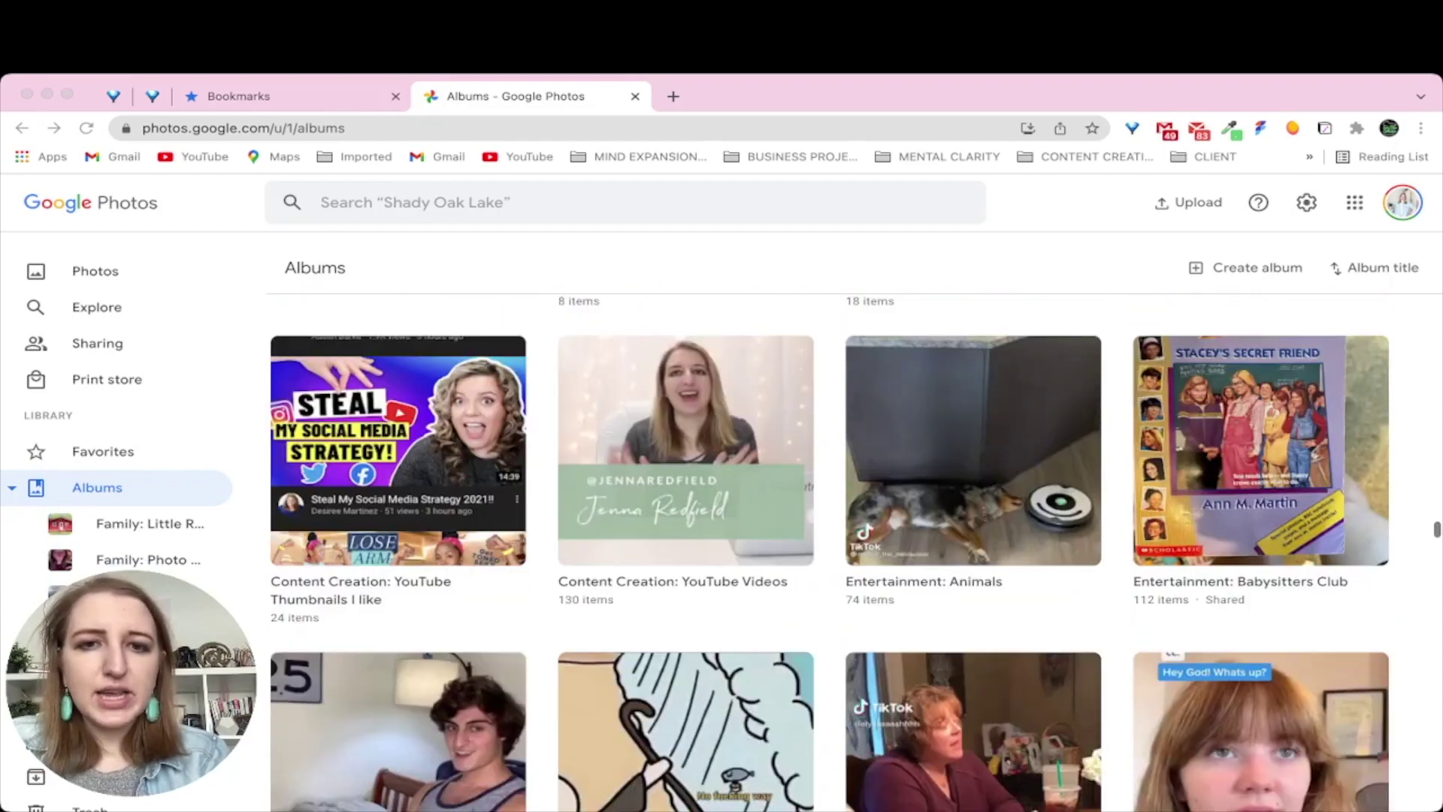
scroll(829, 552, "down", 3)
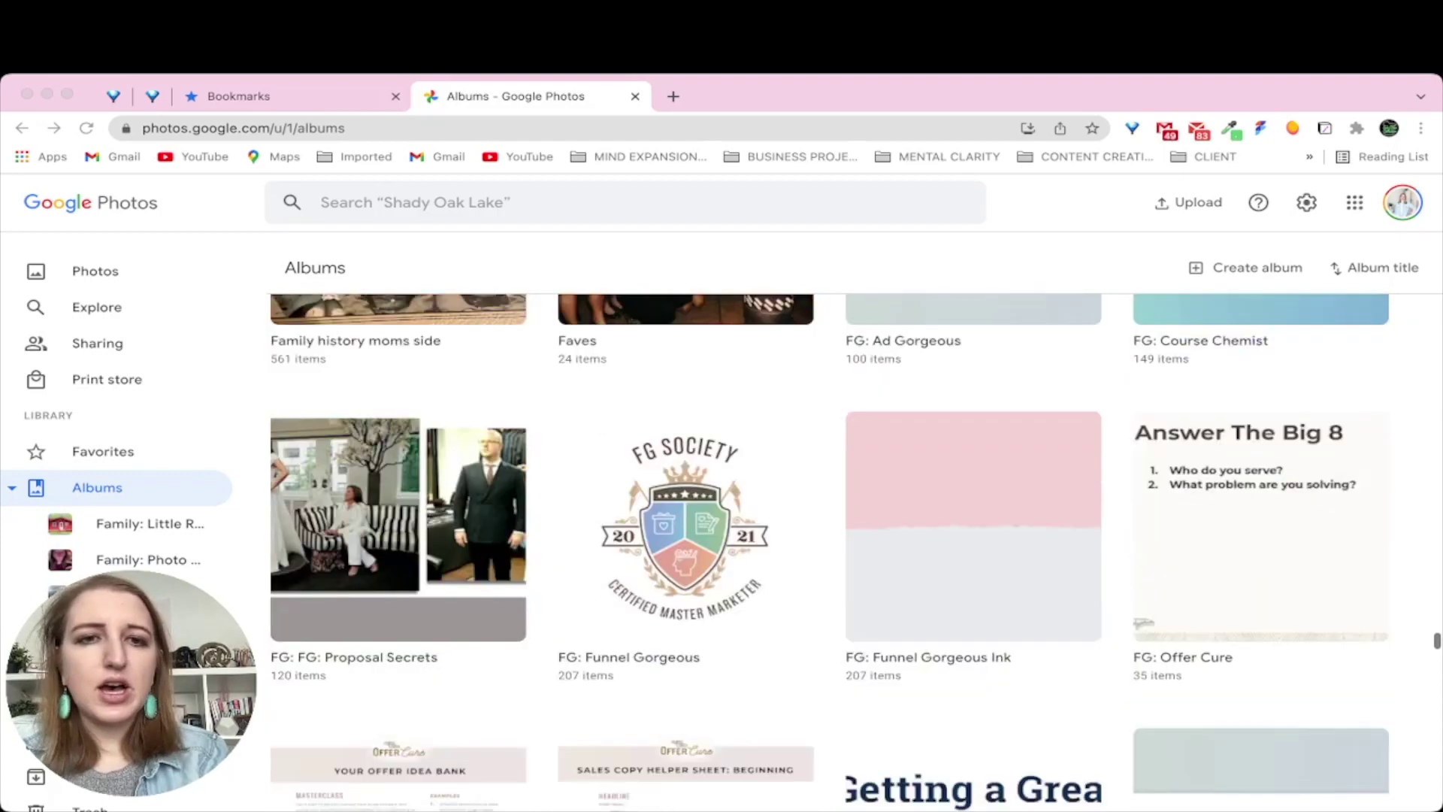
scroll(830, 553, "down", 20)
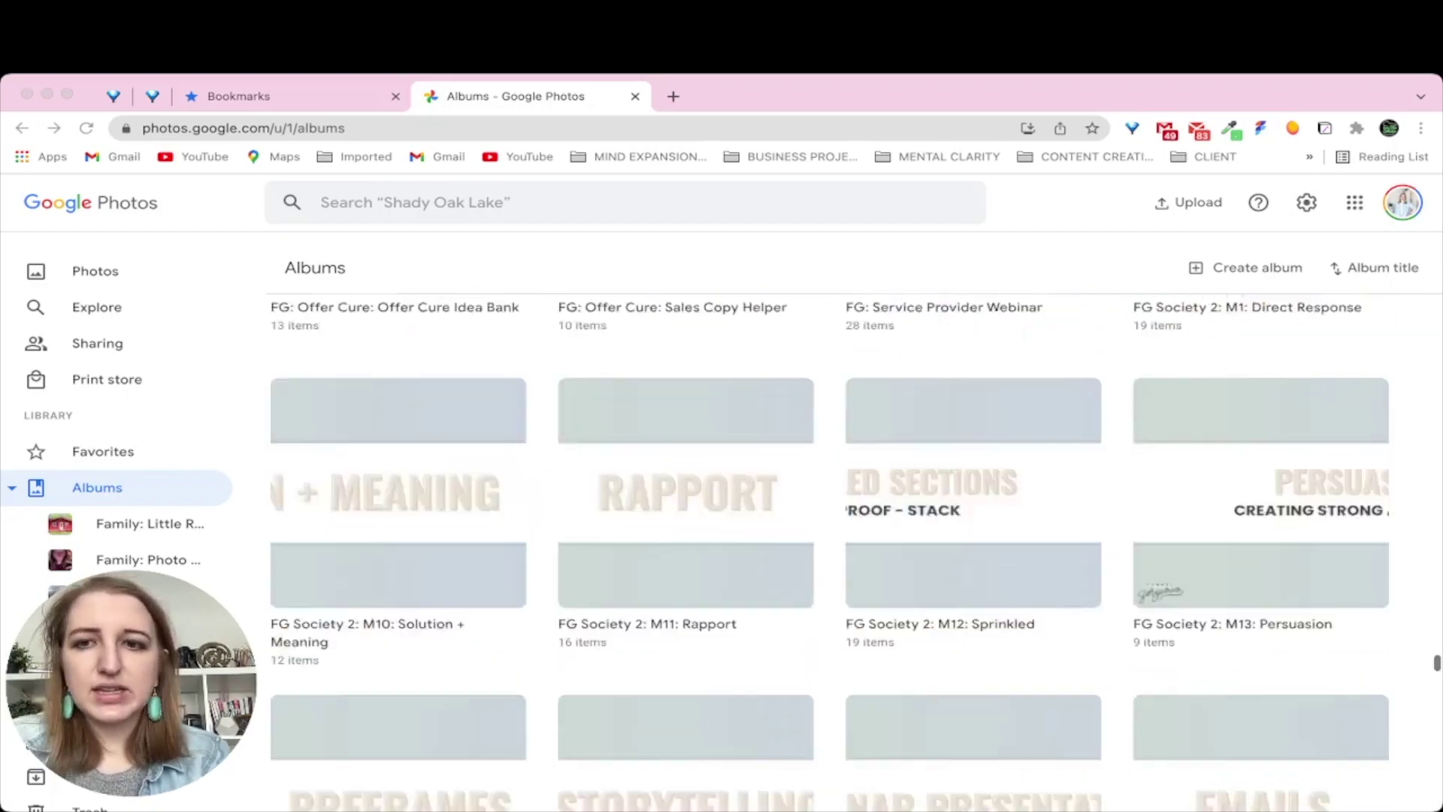
scroll(830, 553, "down", 15)
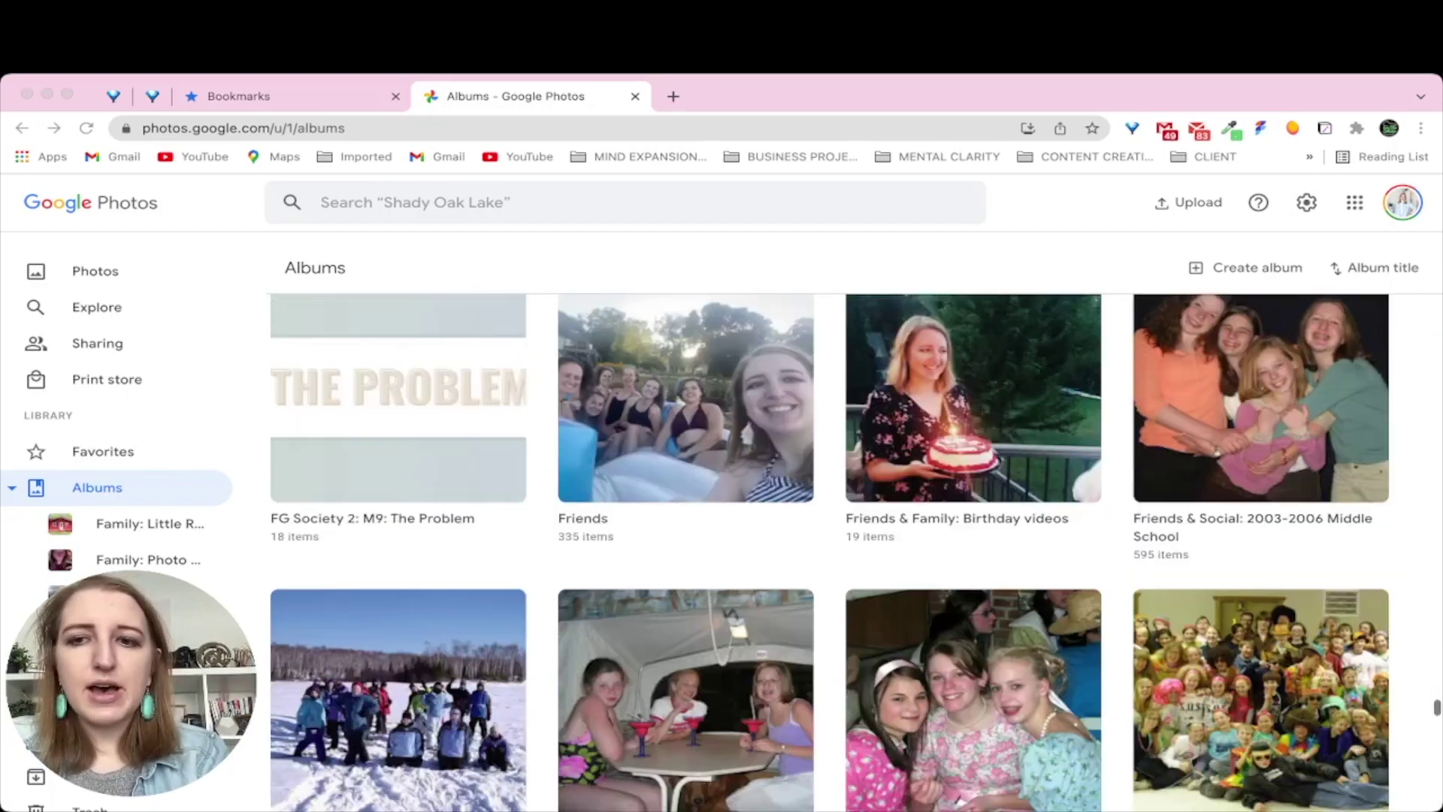
scroll(830, 553, "down", 13)
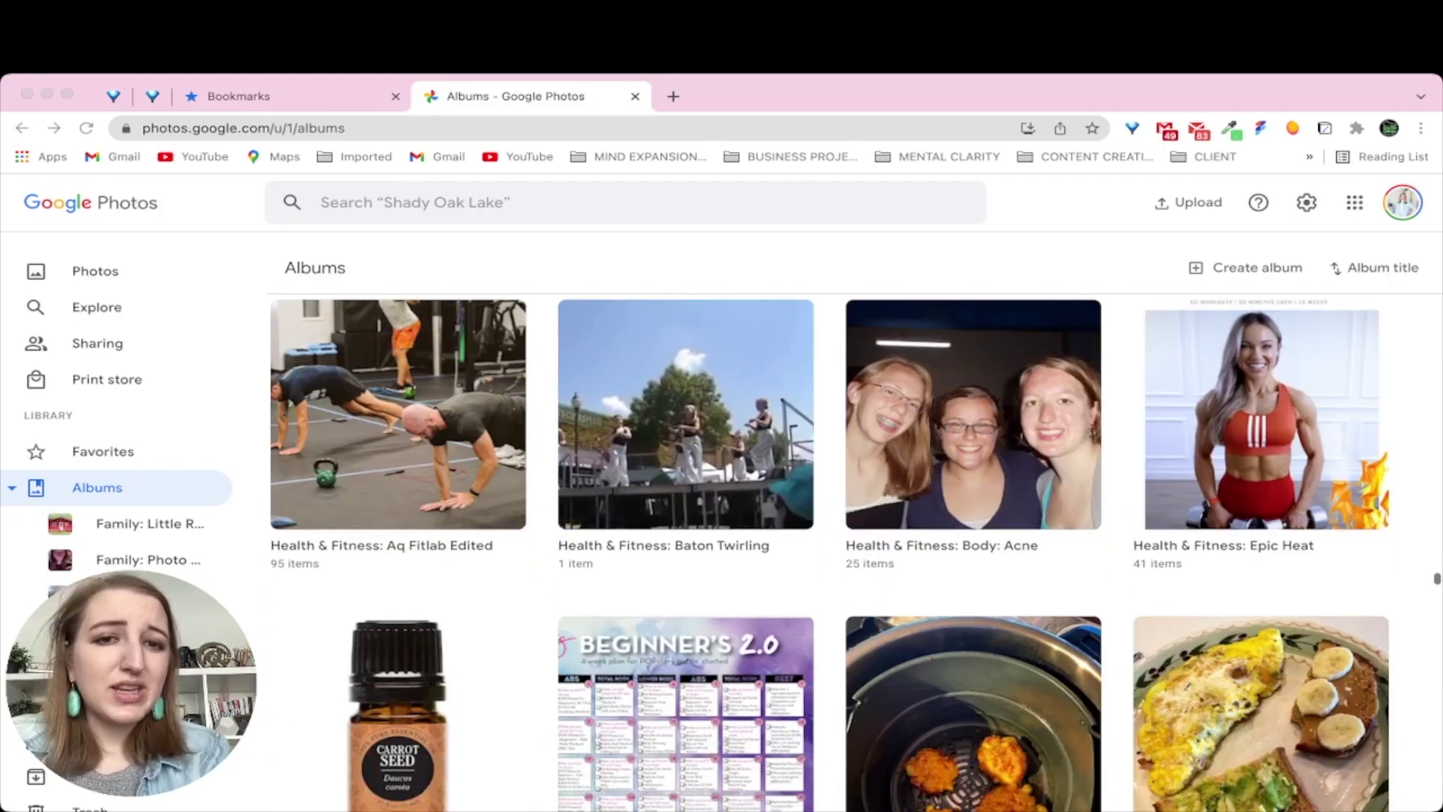
scroll(830, 552, "down", 11)
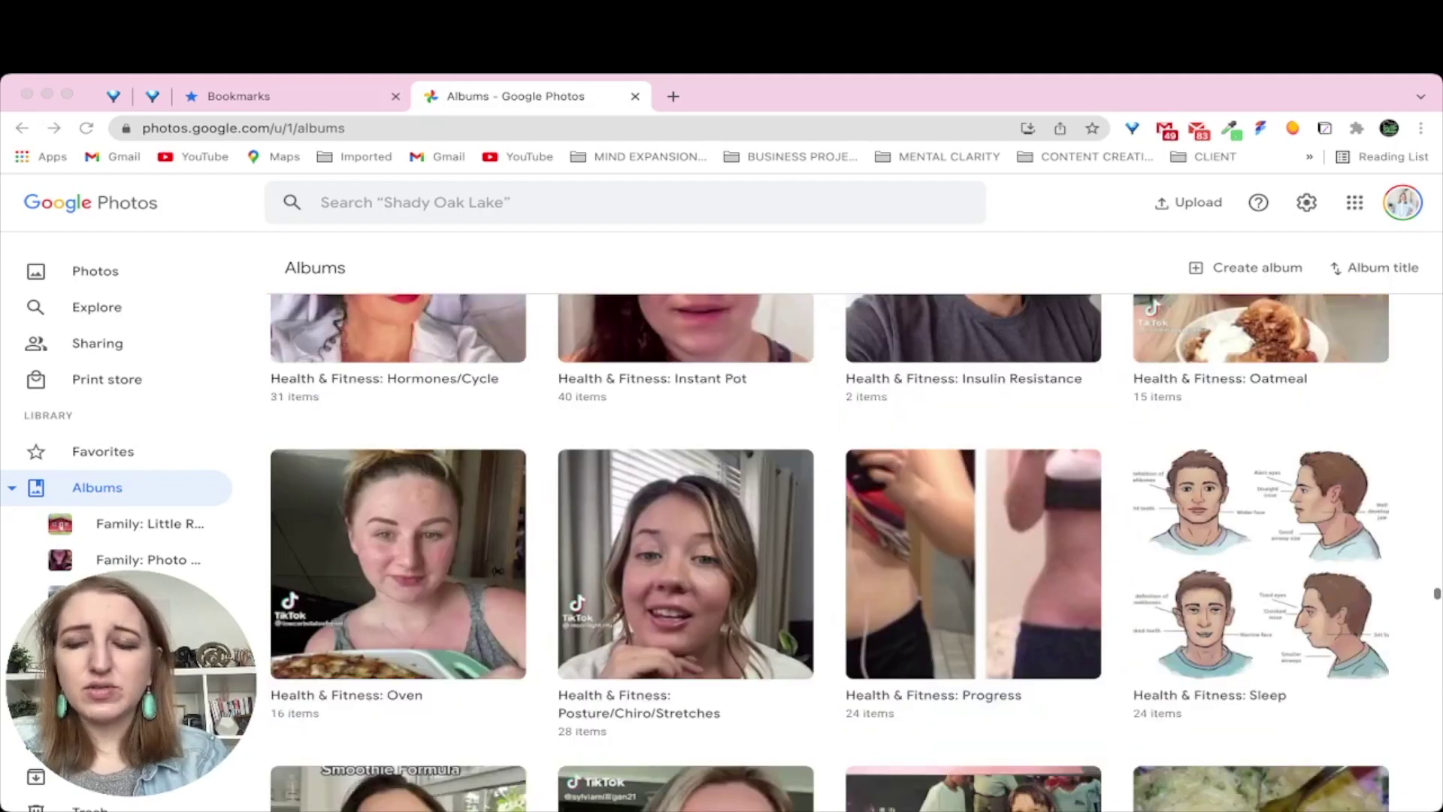
scroll(830, 552, "down", 20)
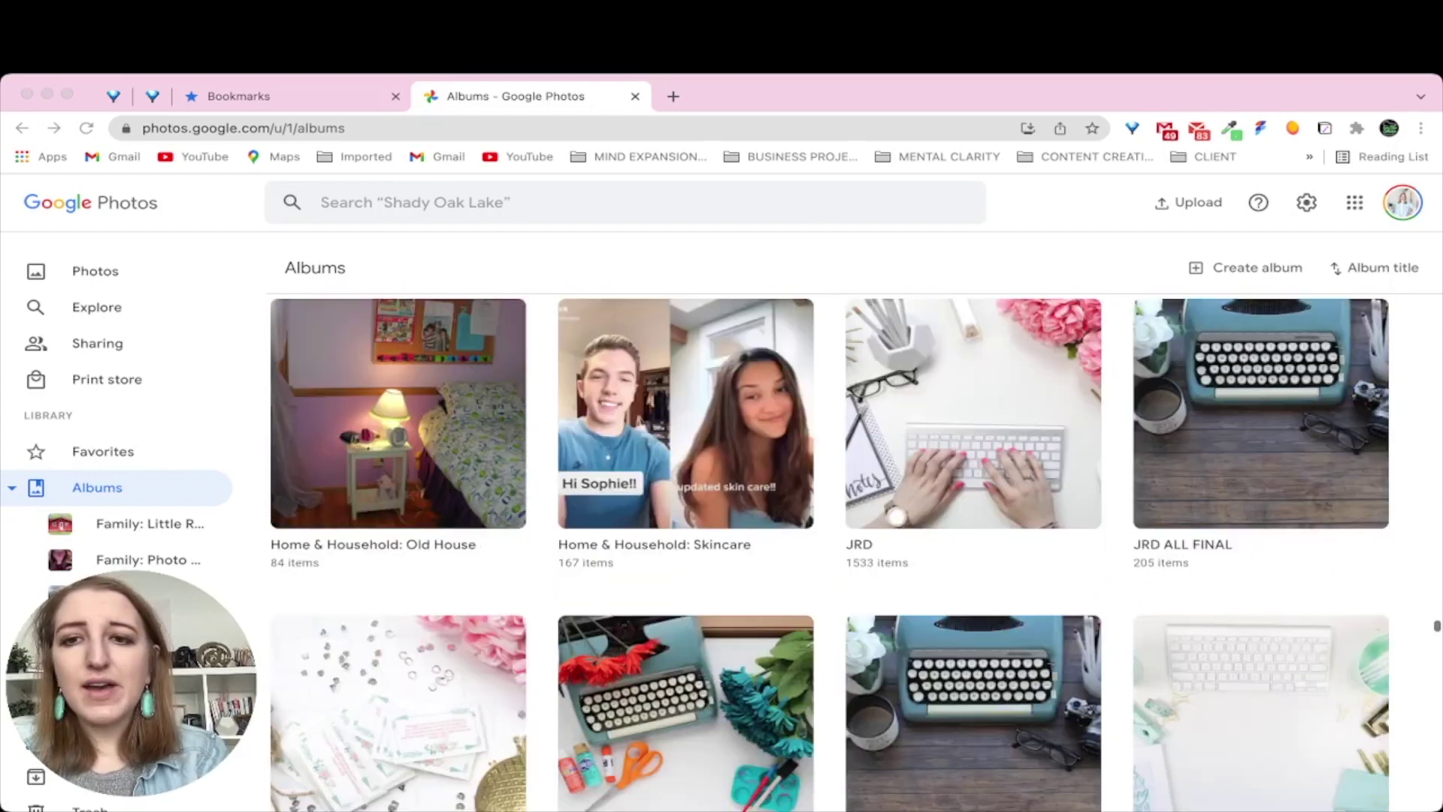
scroll(830, 553, "down", 10)
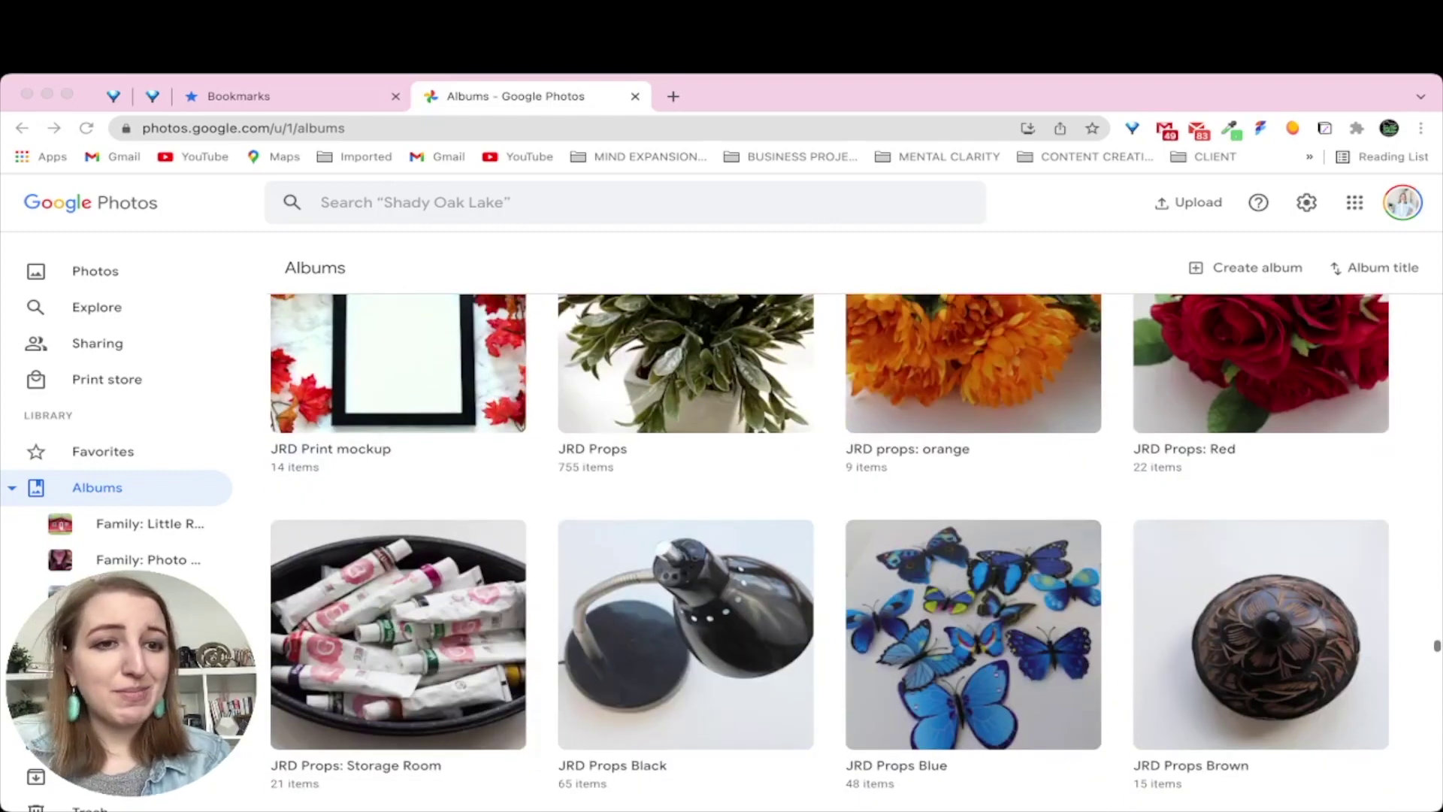
scroll(830, 552, "down", 16)
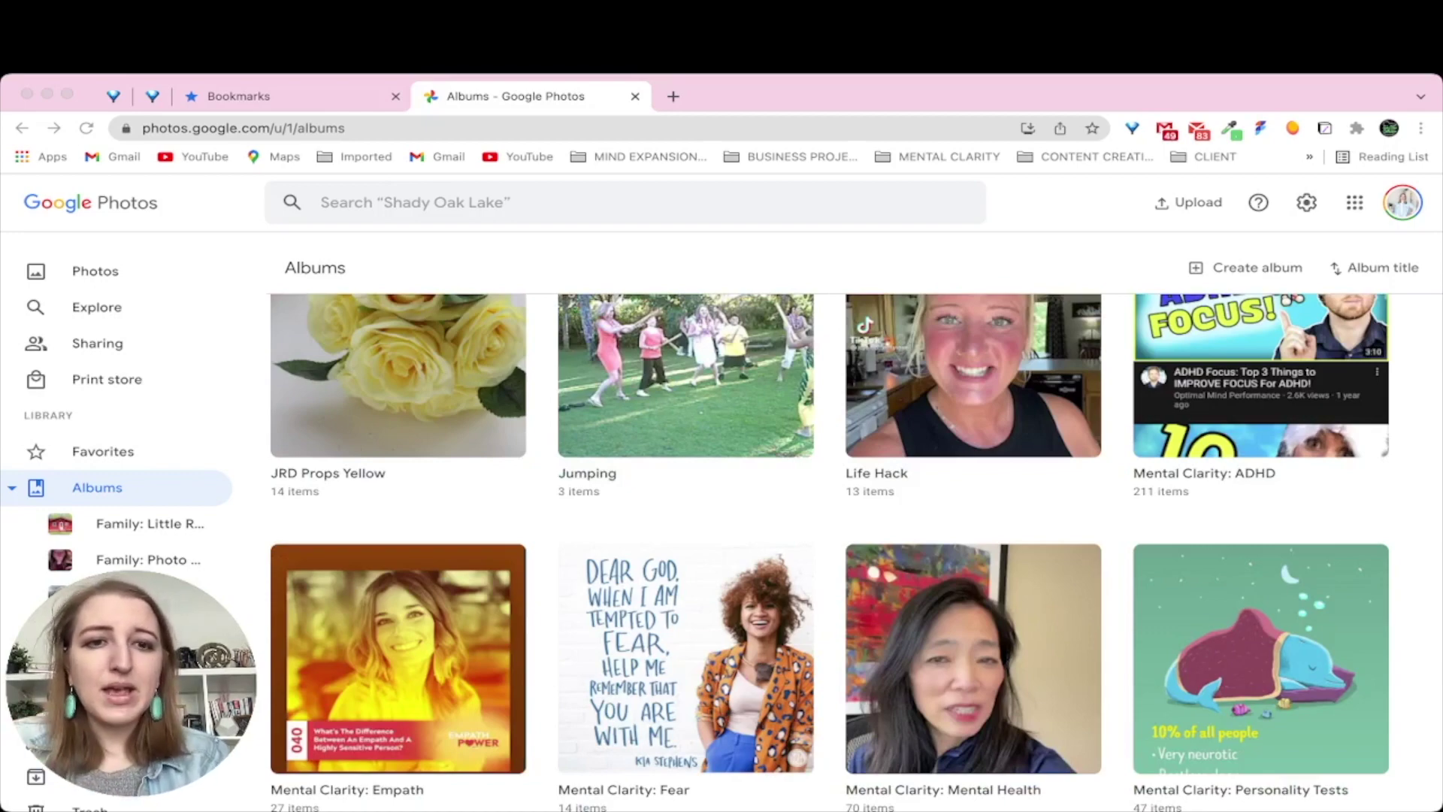
scroll(830, 553, "down", 1)
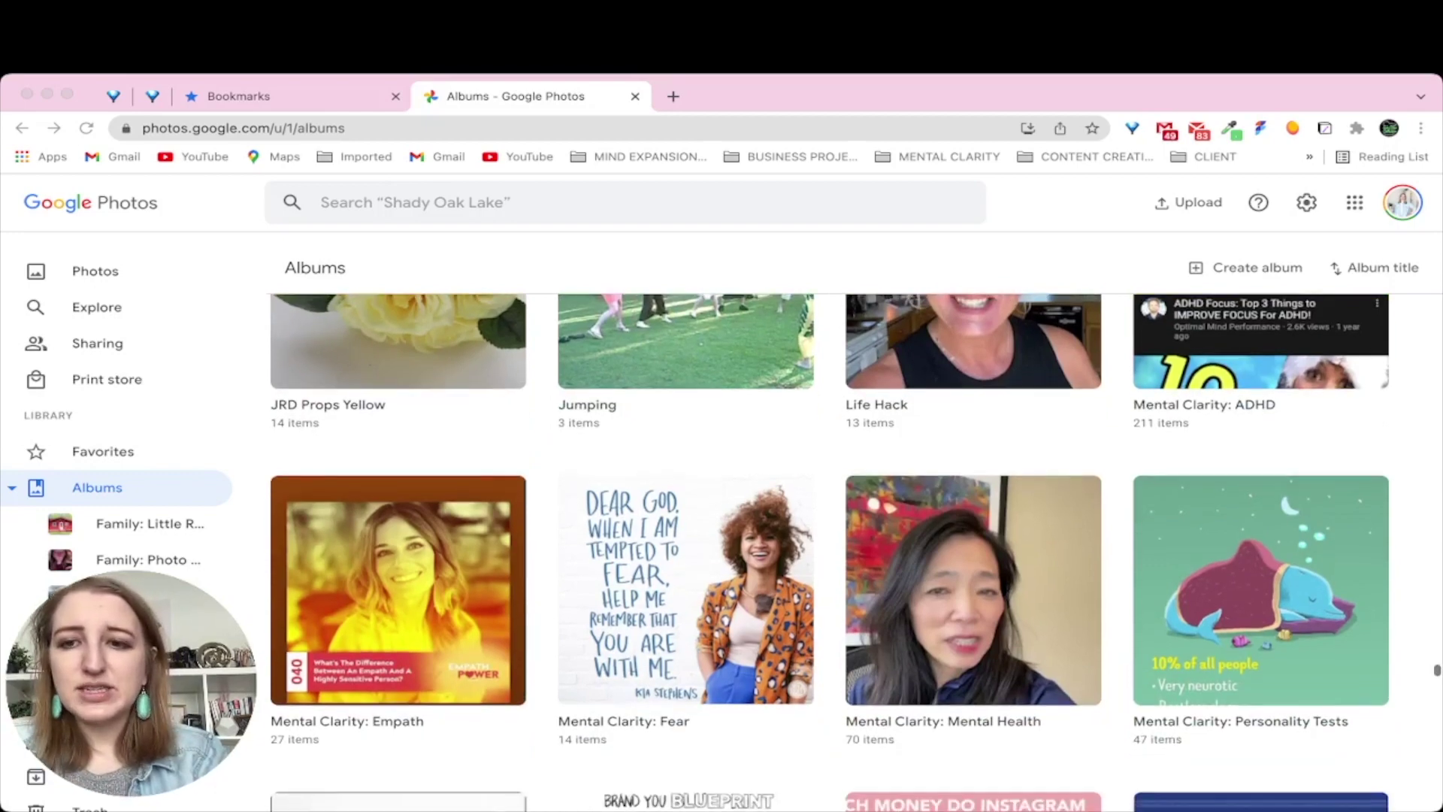
scroll(830, 552, "down", 6)
scroll(830, 553, "down", 4)
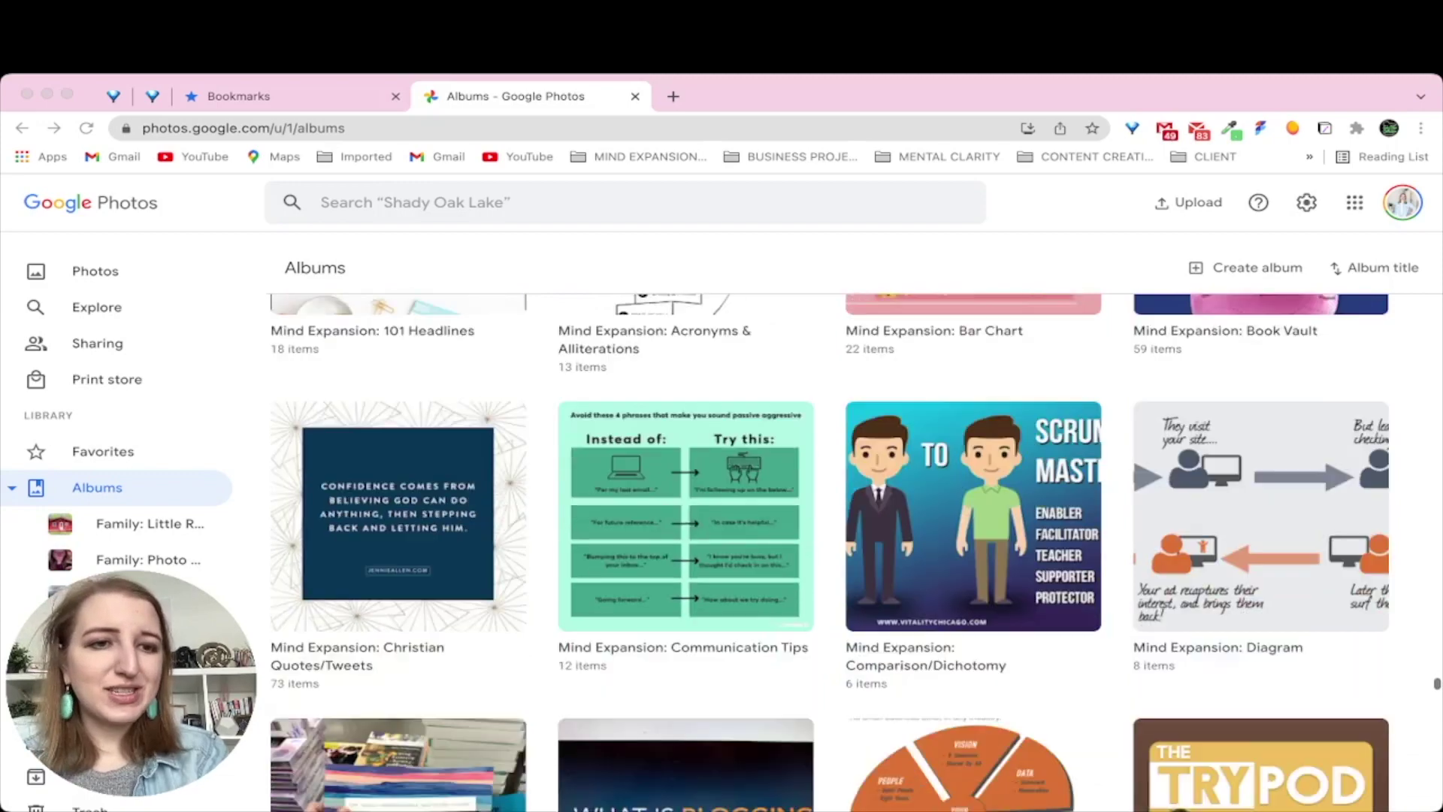
scroll(830, 552, "down", 4)
scroll(830, 552, "down", 2)
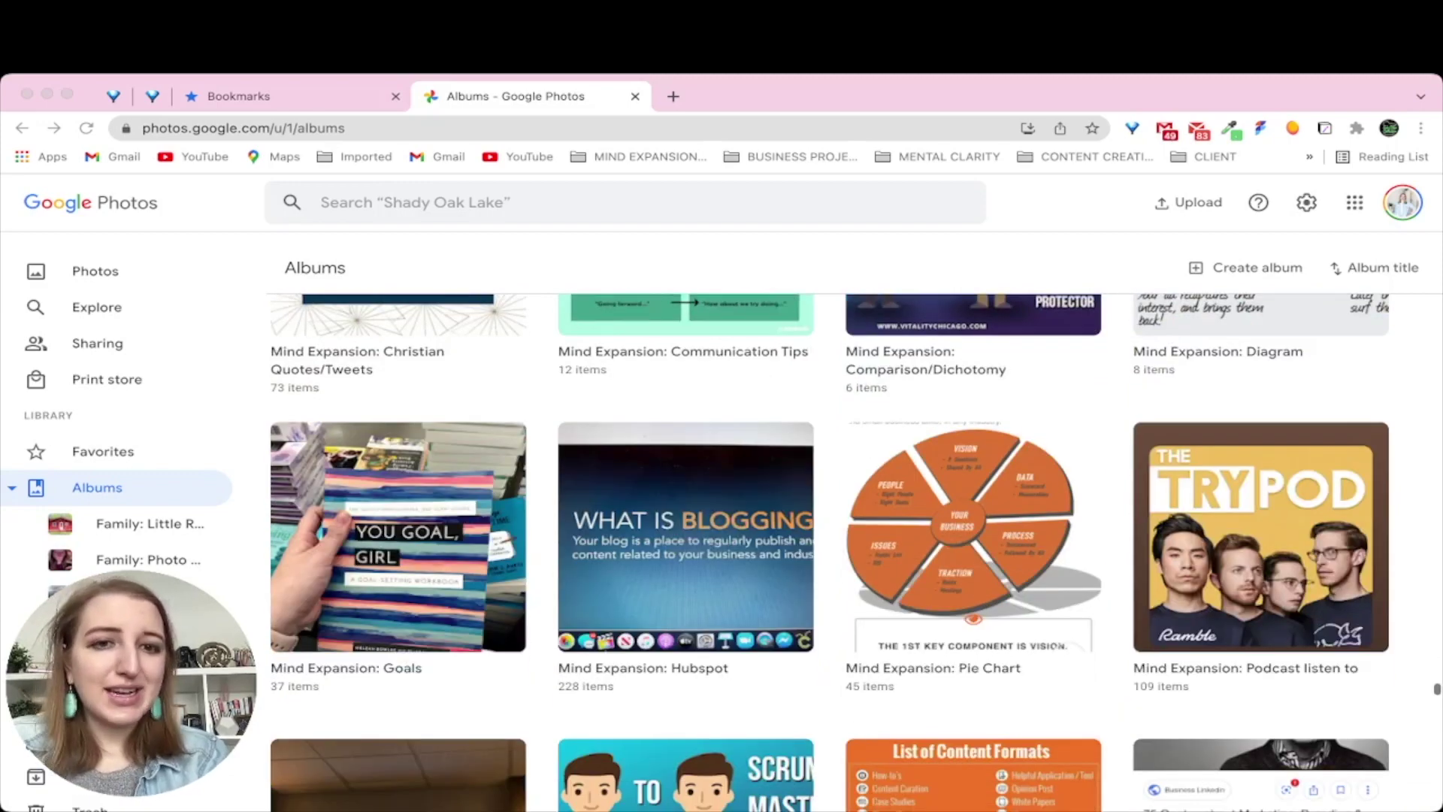
scroll(830, 552, "down", 20)
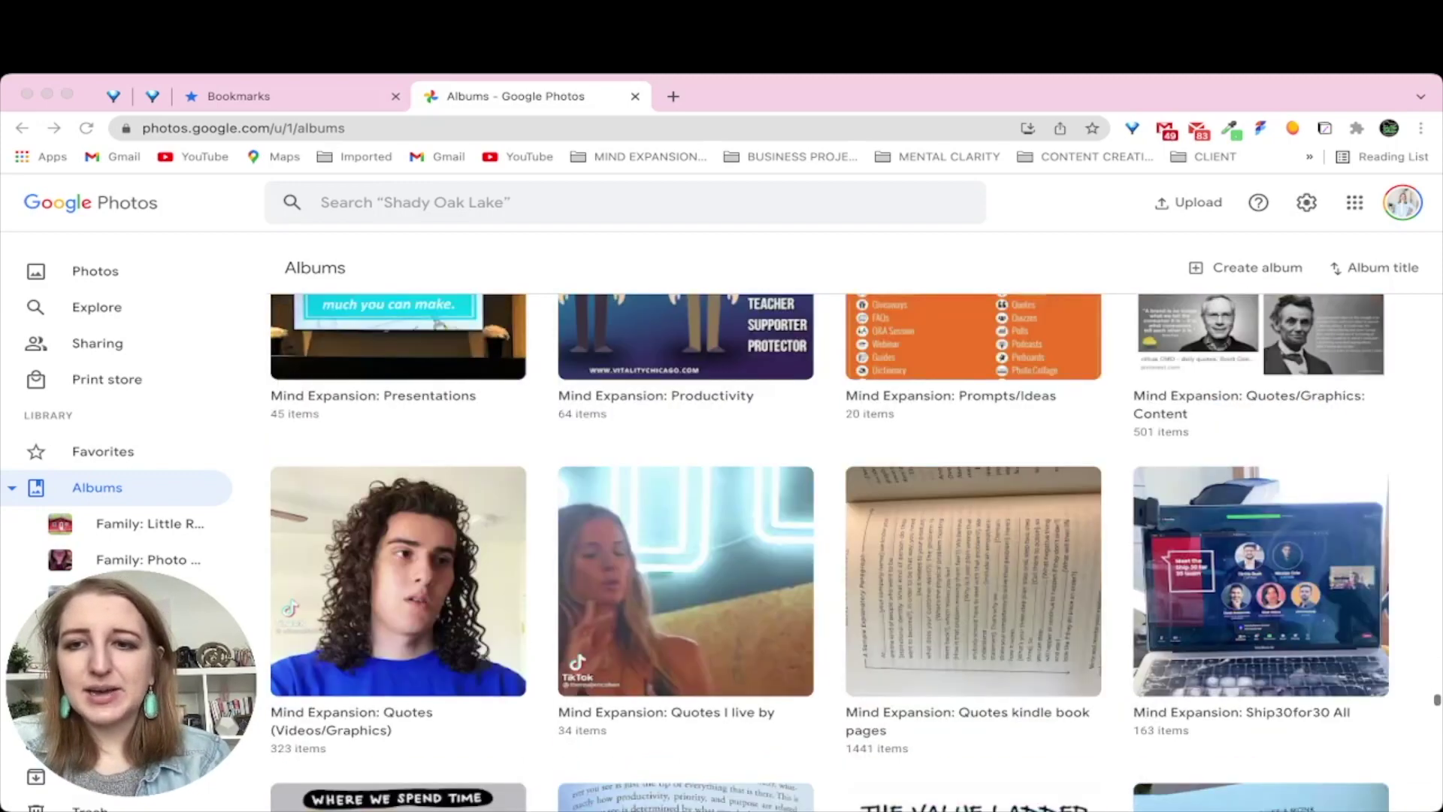
scroll(830, 553, "down", 5)
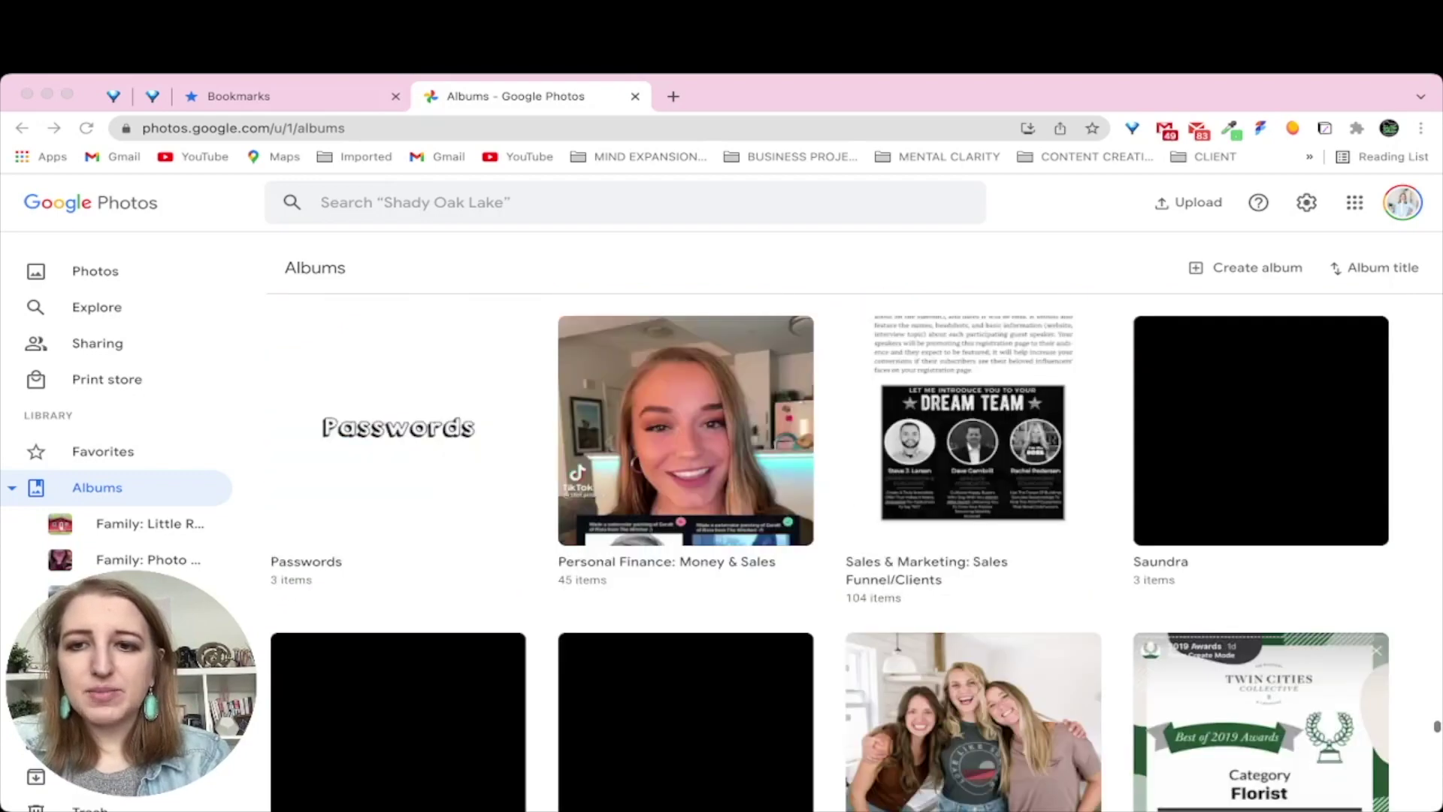
scroll(830, 553, "down", 15)
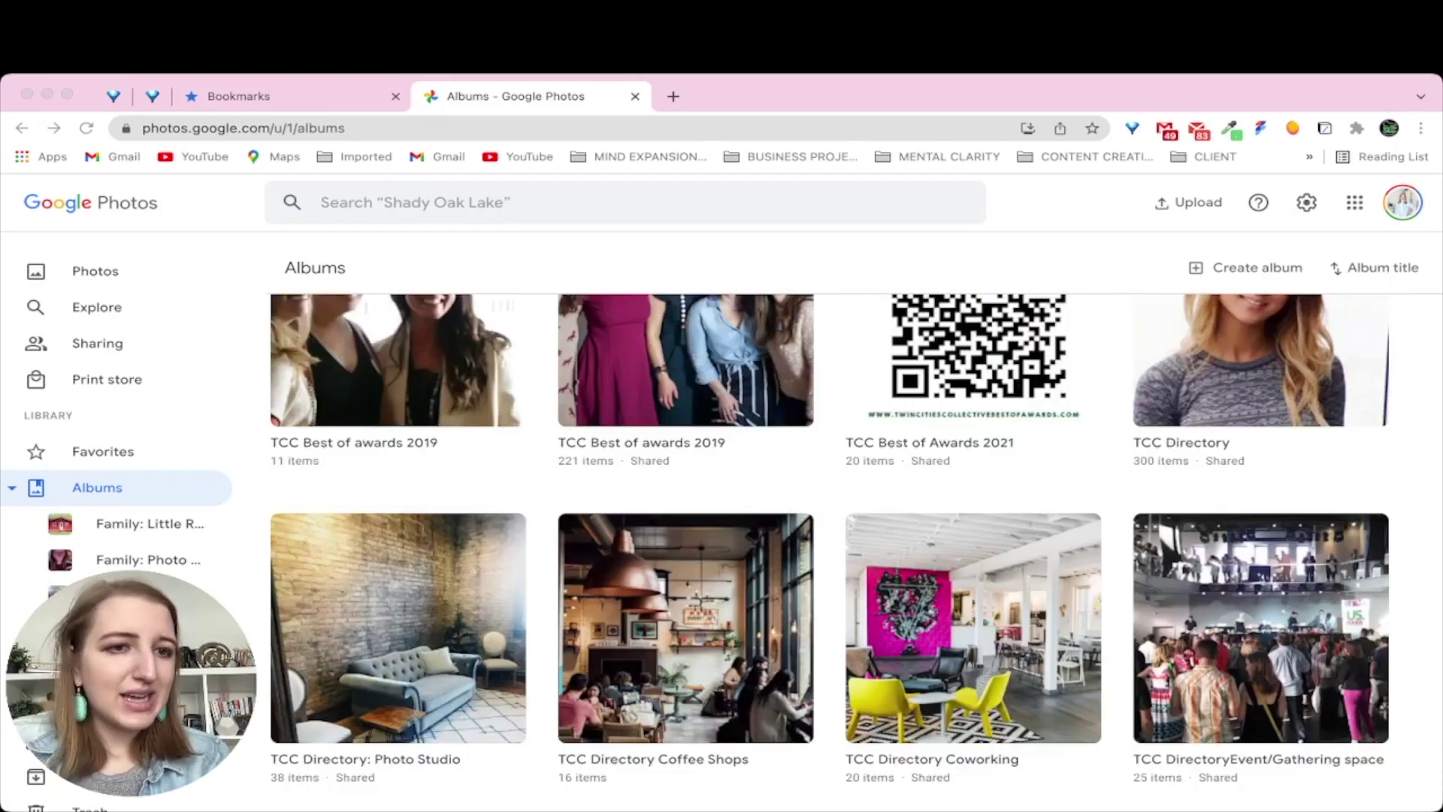
scroll(830, 552, "down", 12)
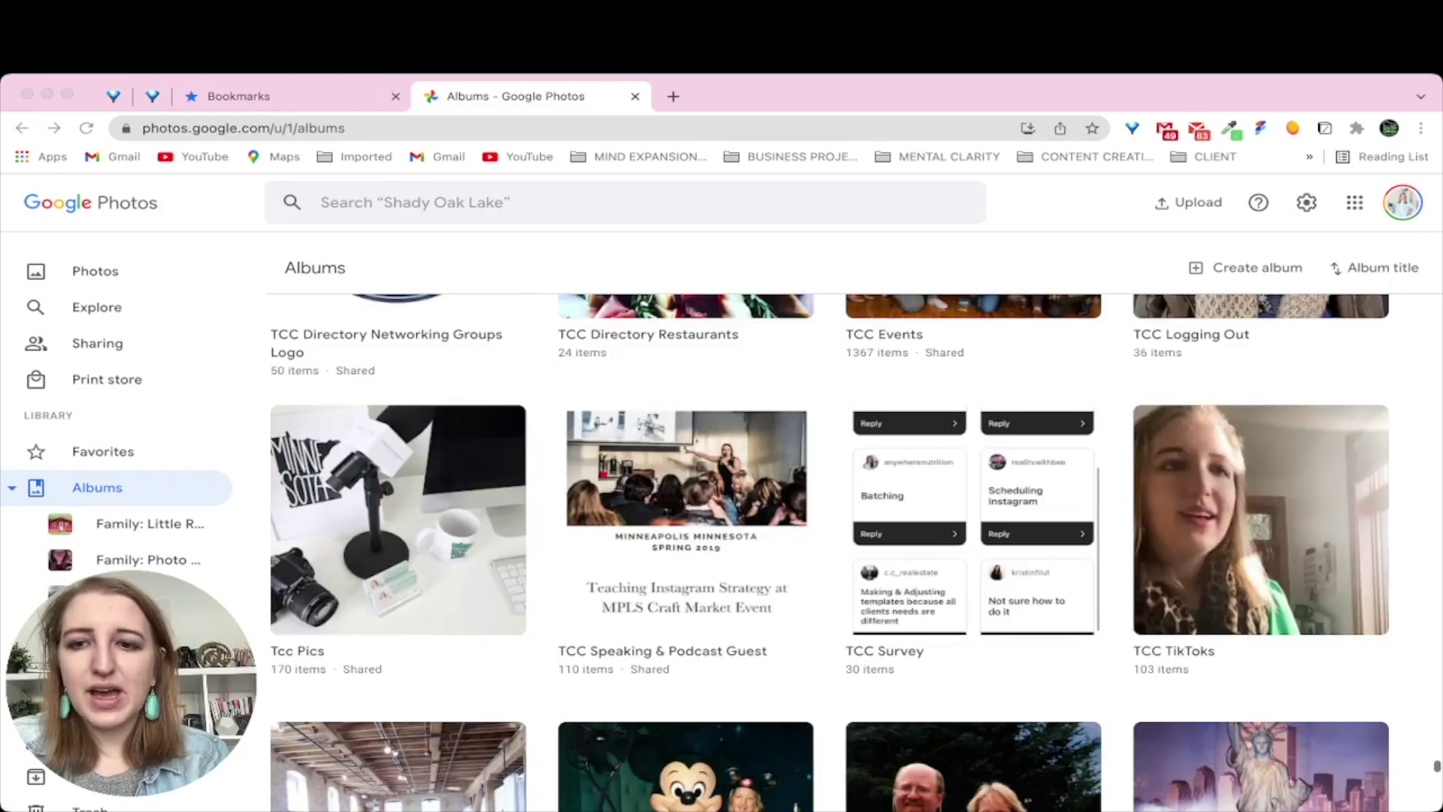
scroll(830, 553, "down", 15)
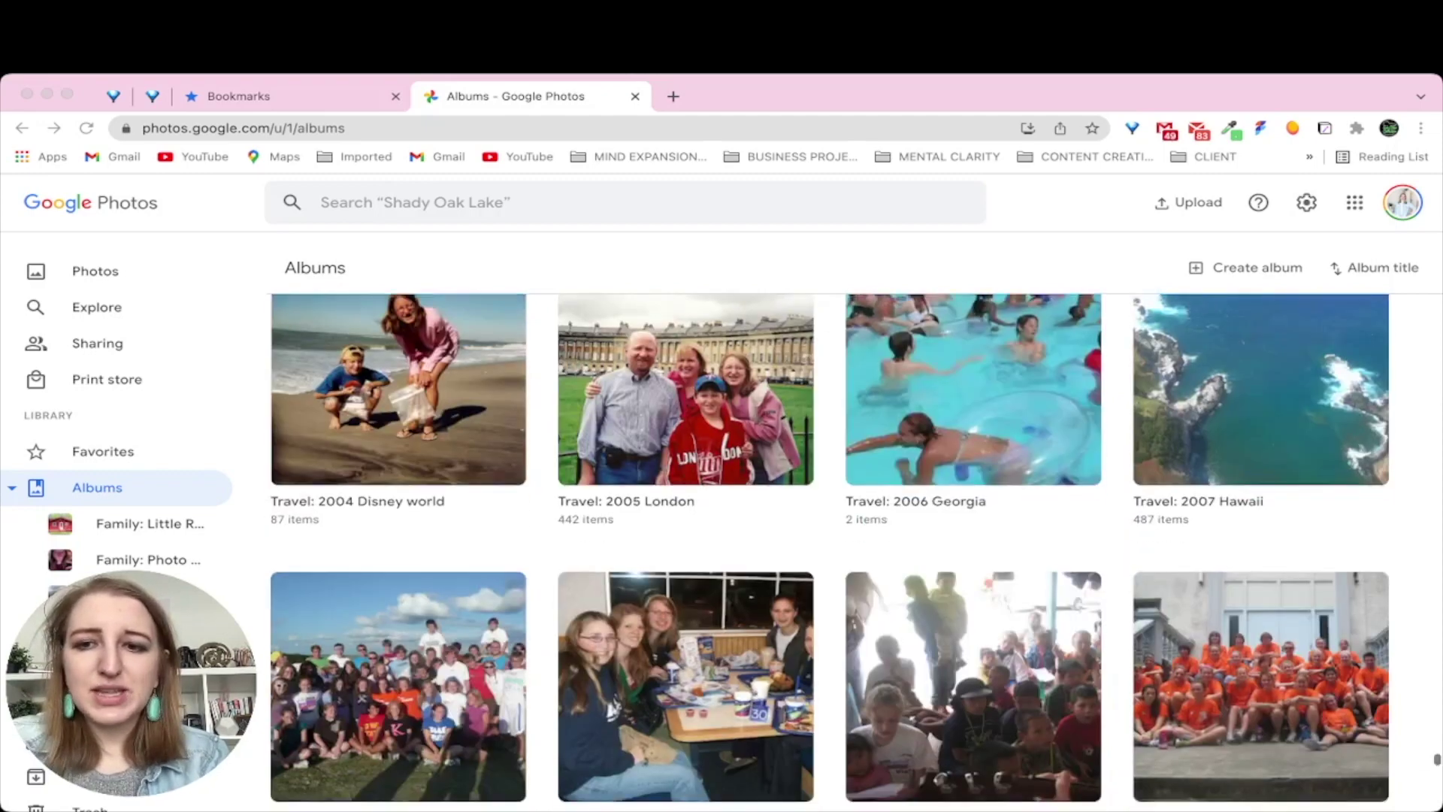
scroll(830, 553, "down", 15)
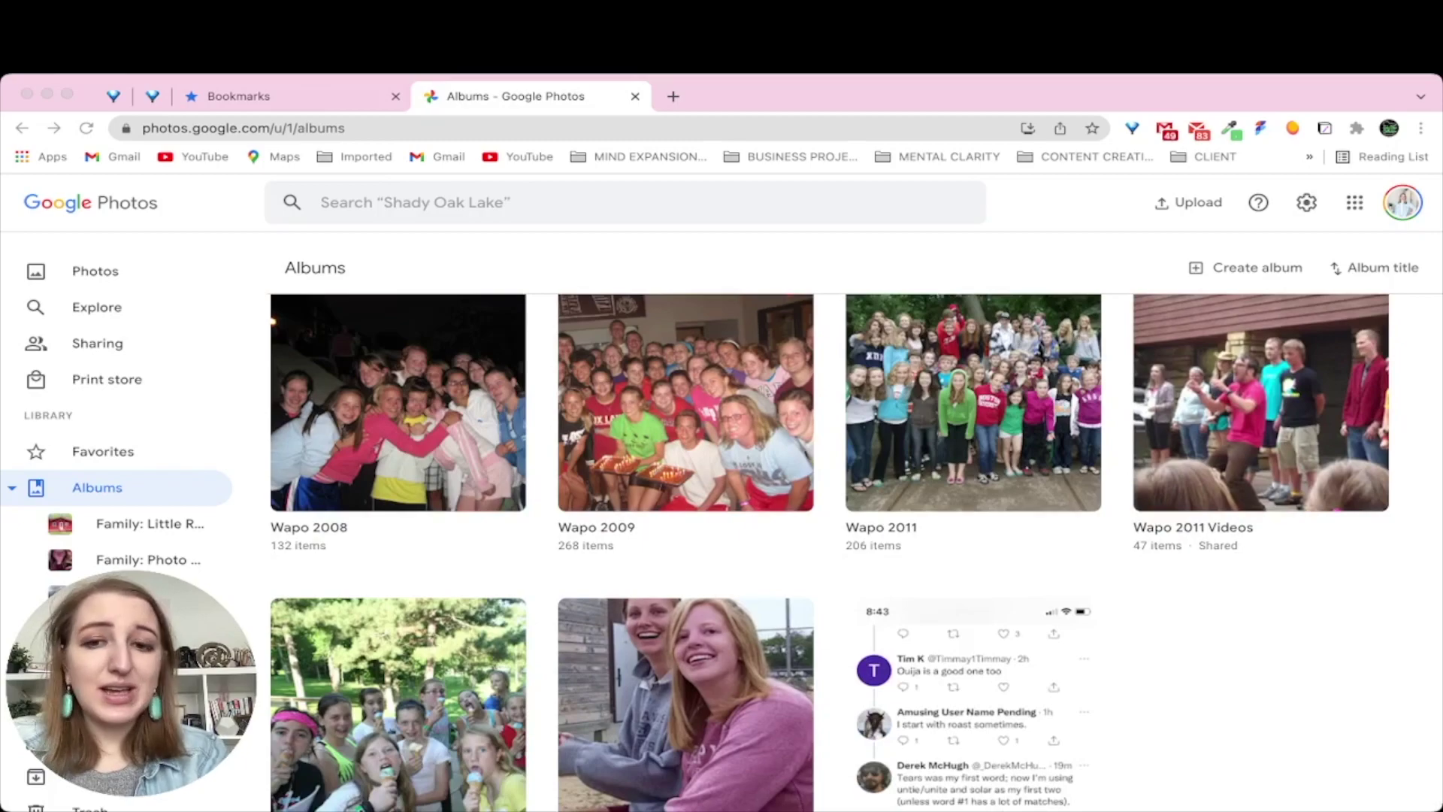
scroll(830, 552, "up", 20)
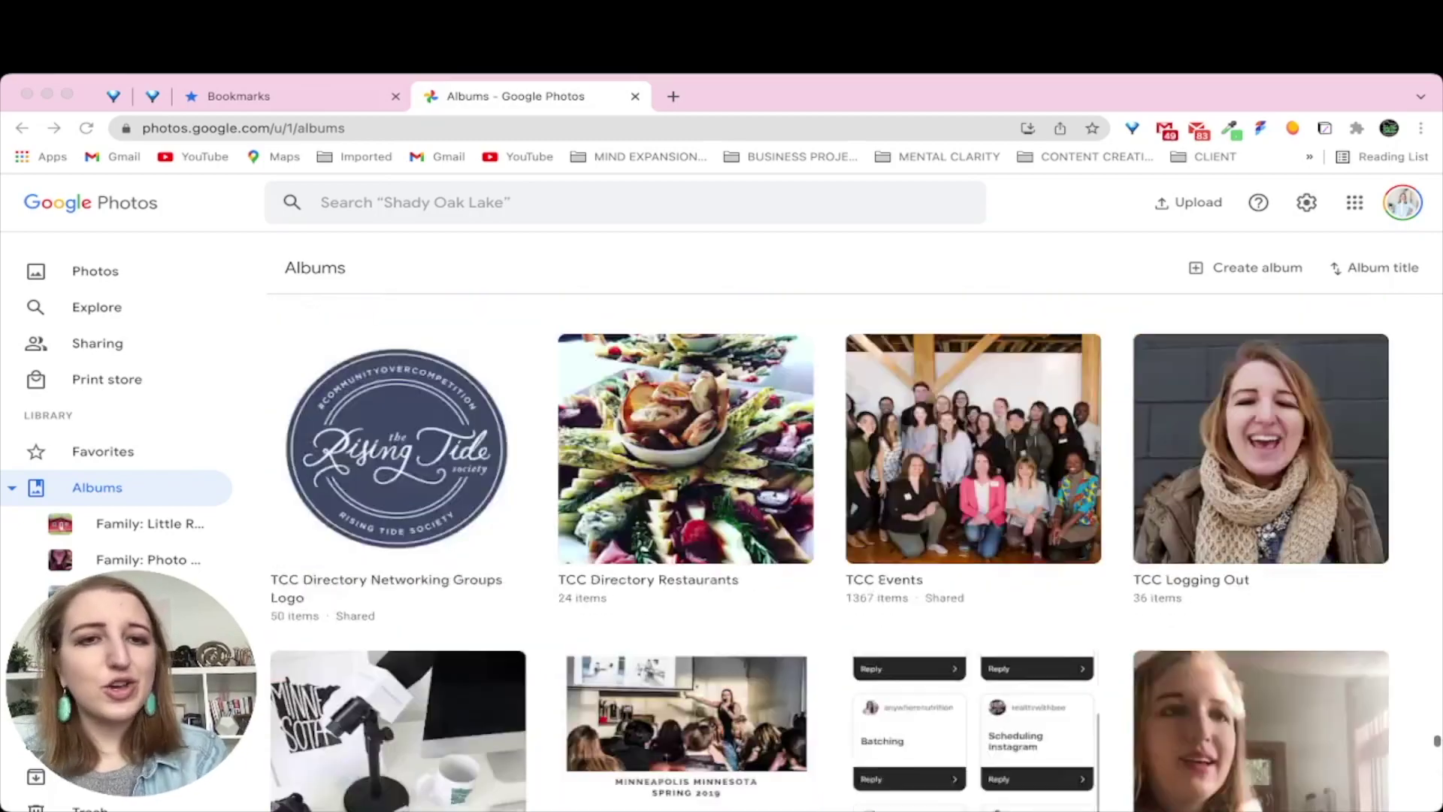
scroll(830, 553, "up", 20)
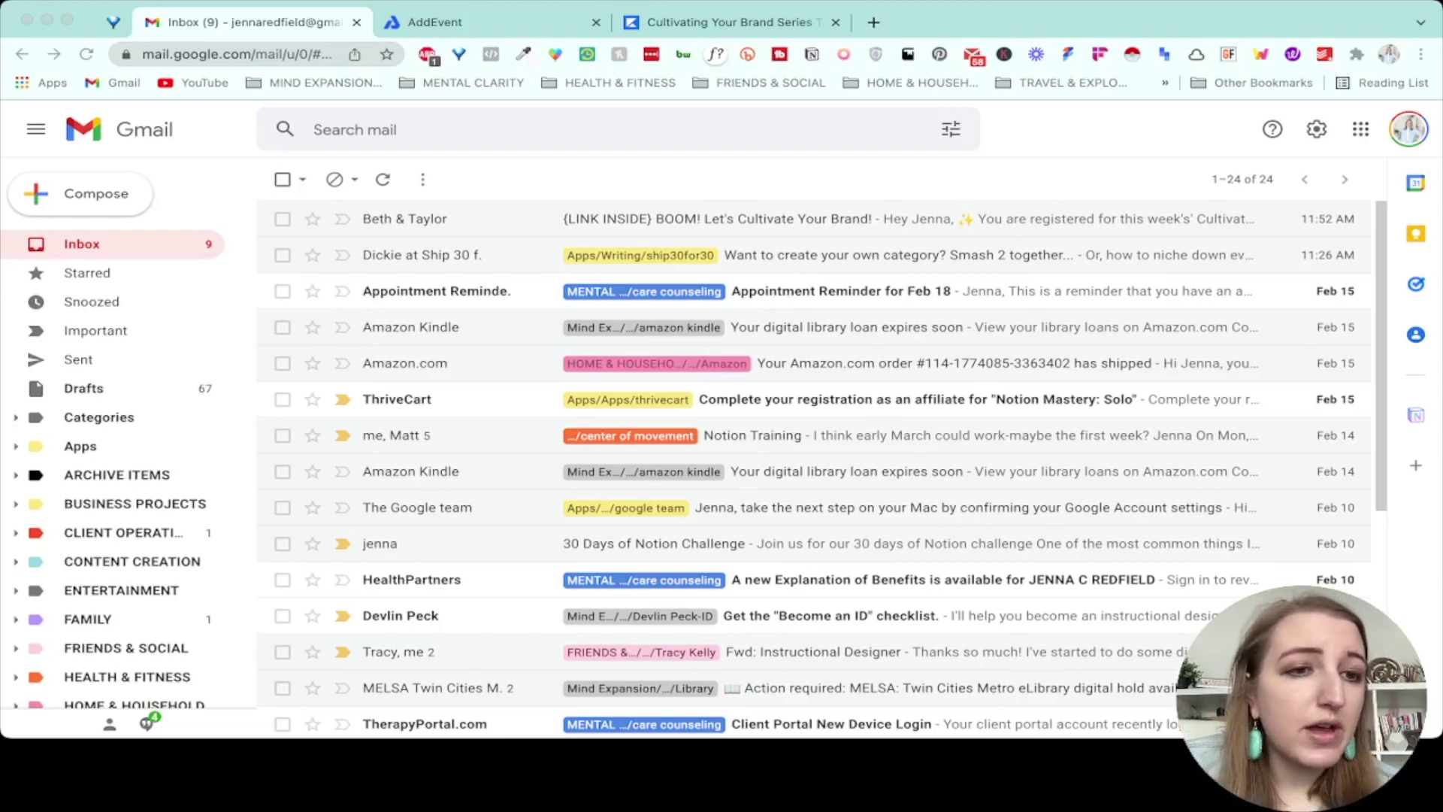
- Reveal the remaining Gmail sidebar labels and expand HEALTH & FITNESS
scroll(127, 511, "down", 2)
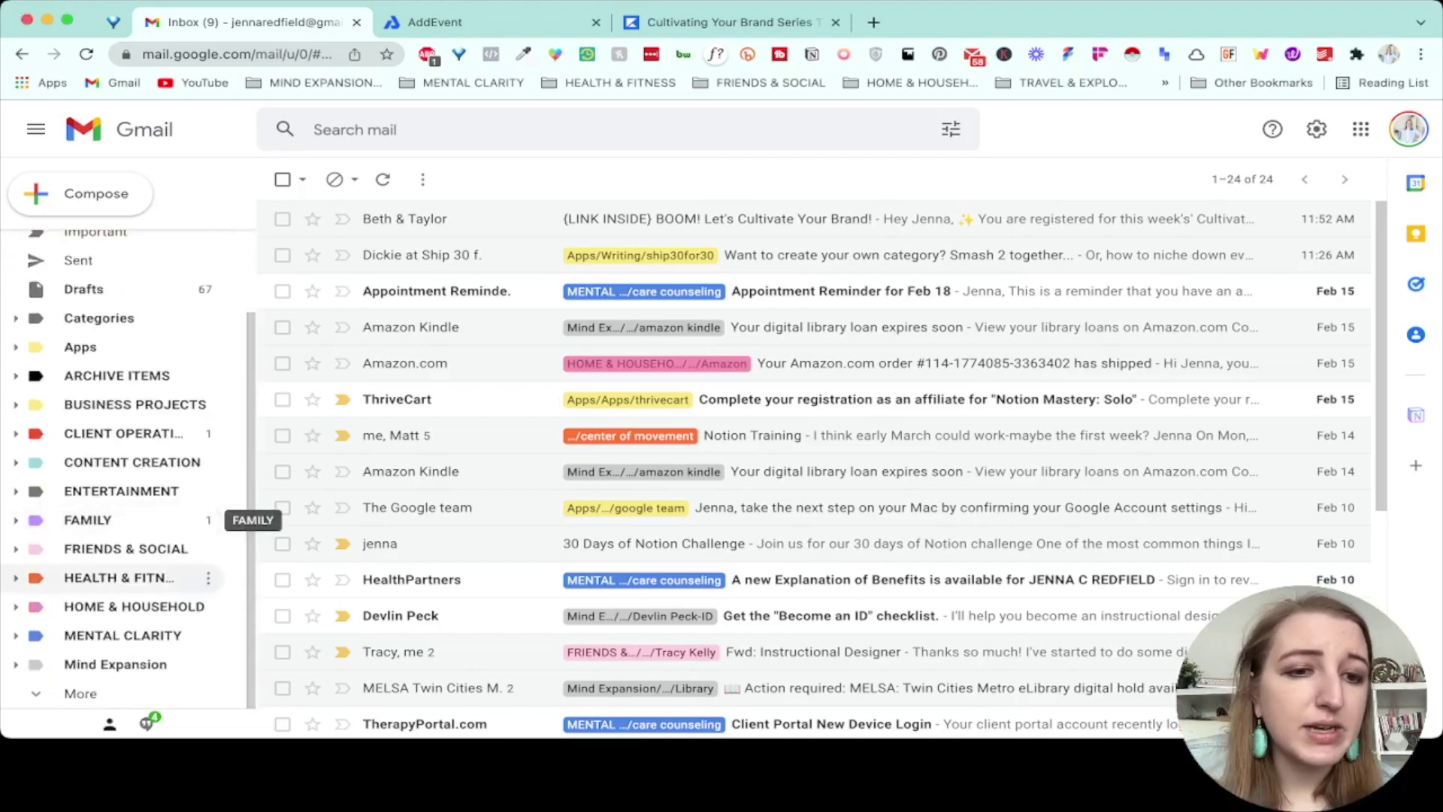
left_click(80, 693)
scroll(128, 526, "down", 5)
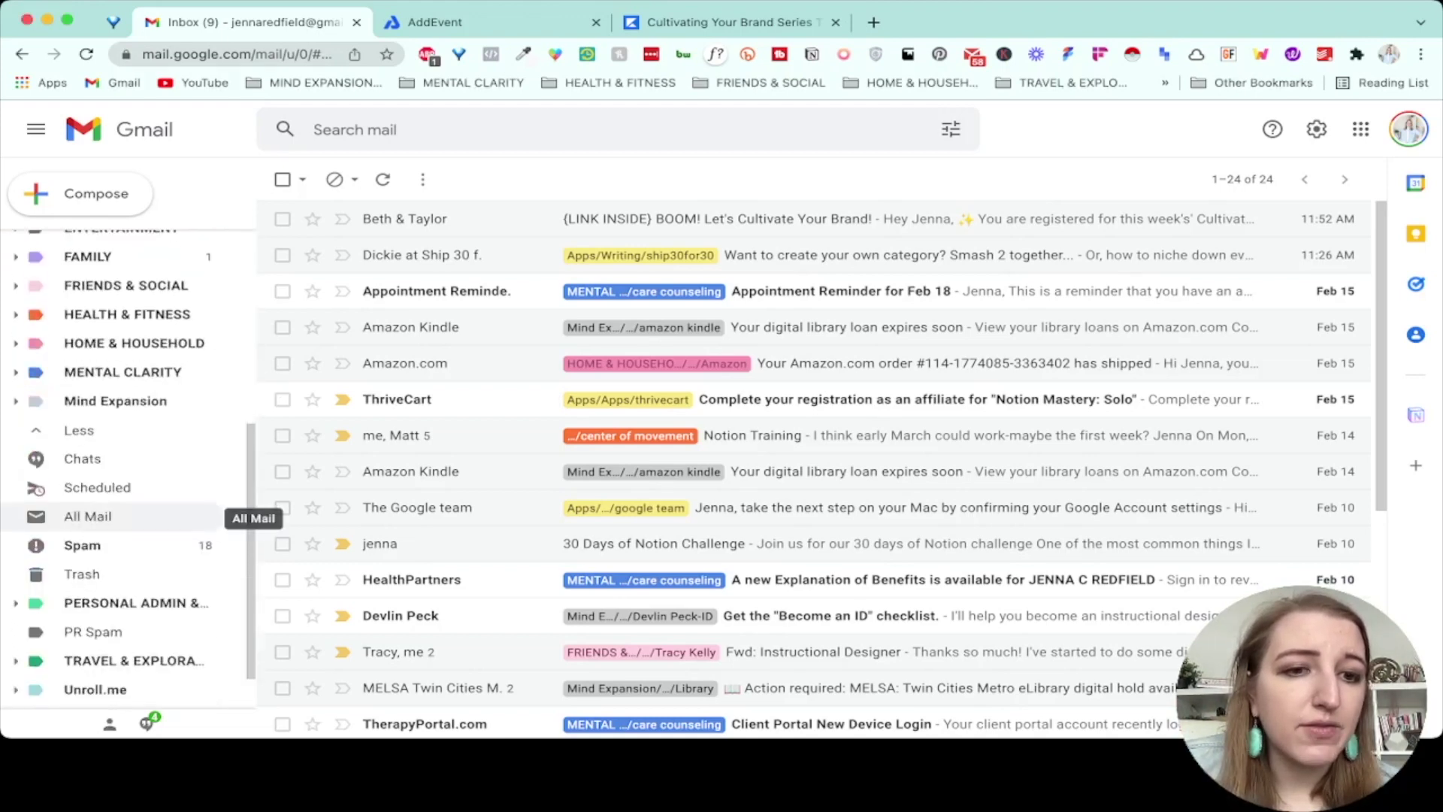
scroll(128, 511, "up", 6)
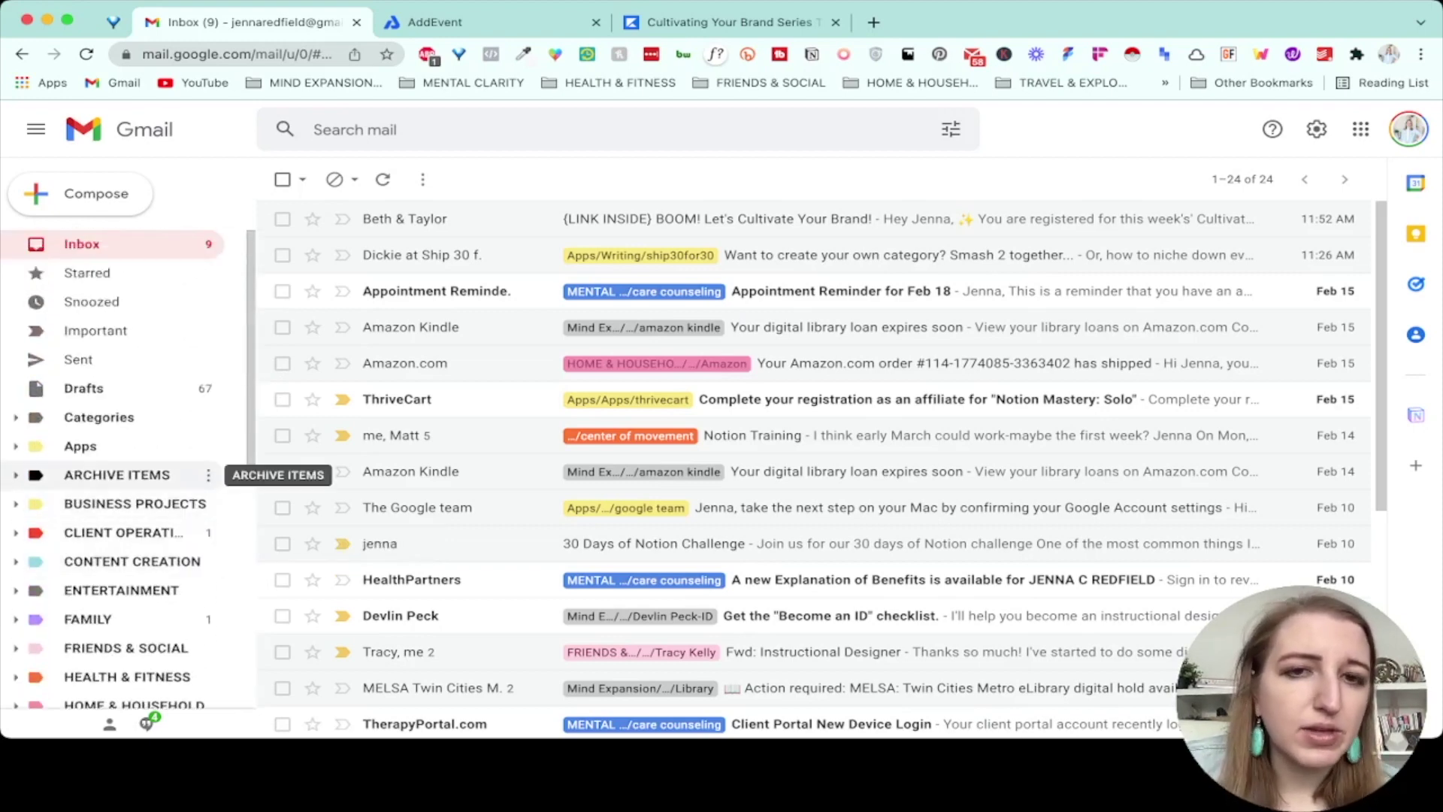
scroll(128, 474, "down", 5)
left_click(15, 351)
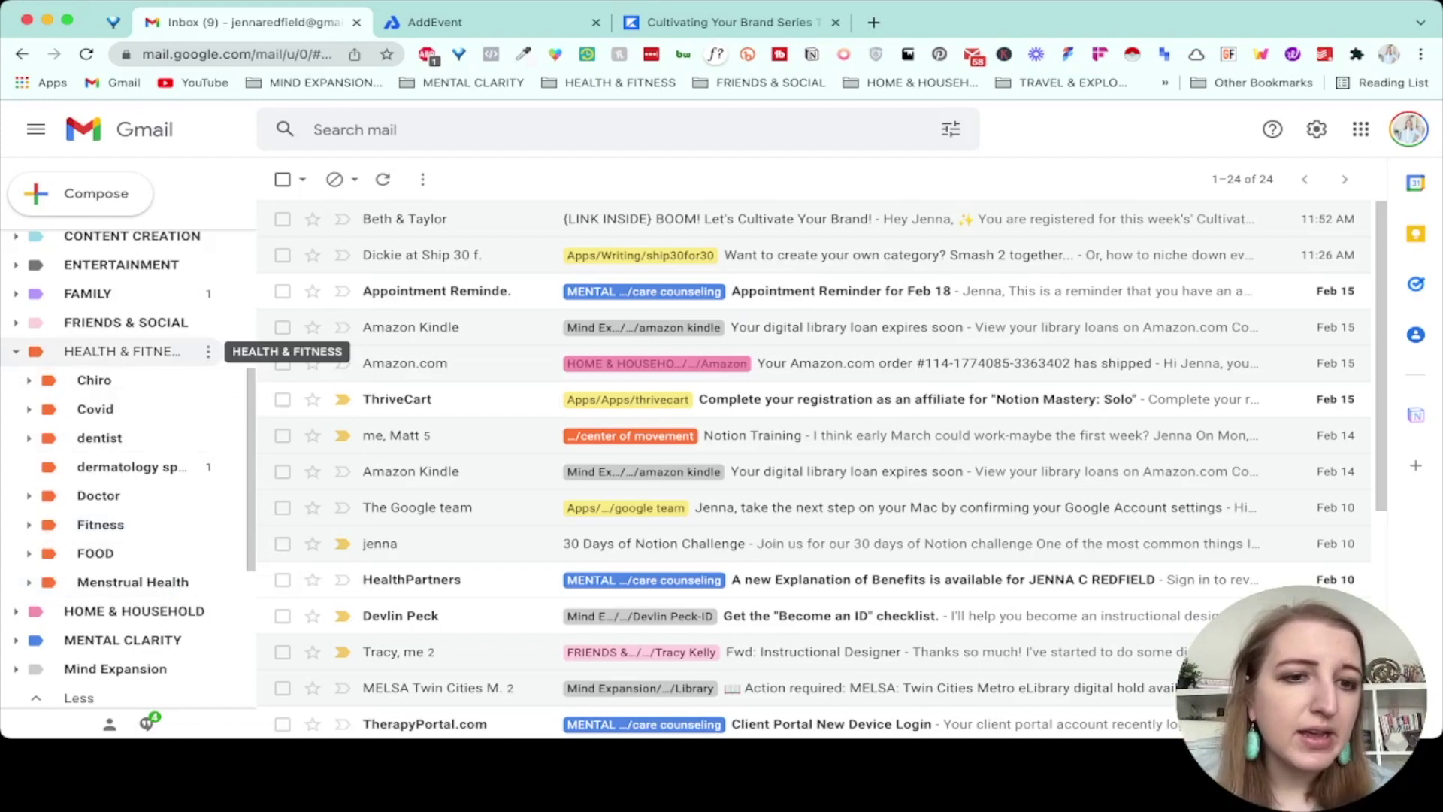
- Expand and collapse the Fitness, Local, Online and FOOD sub-labels in turn
left_click(28, 524)
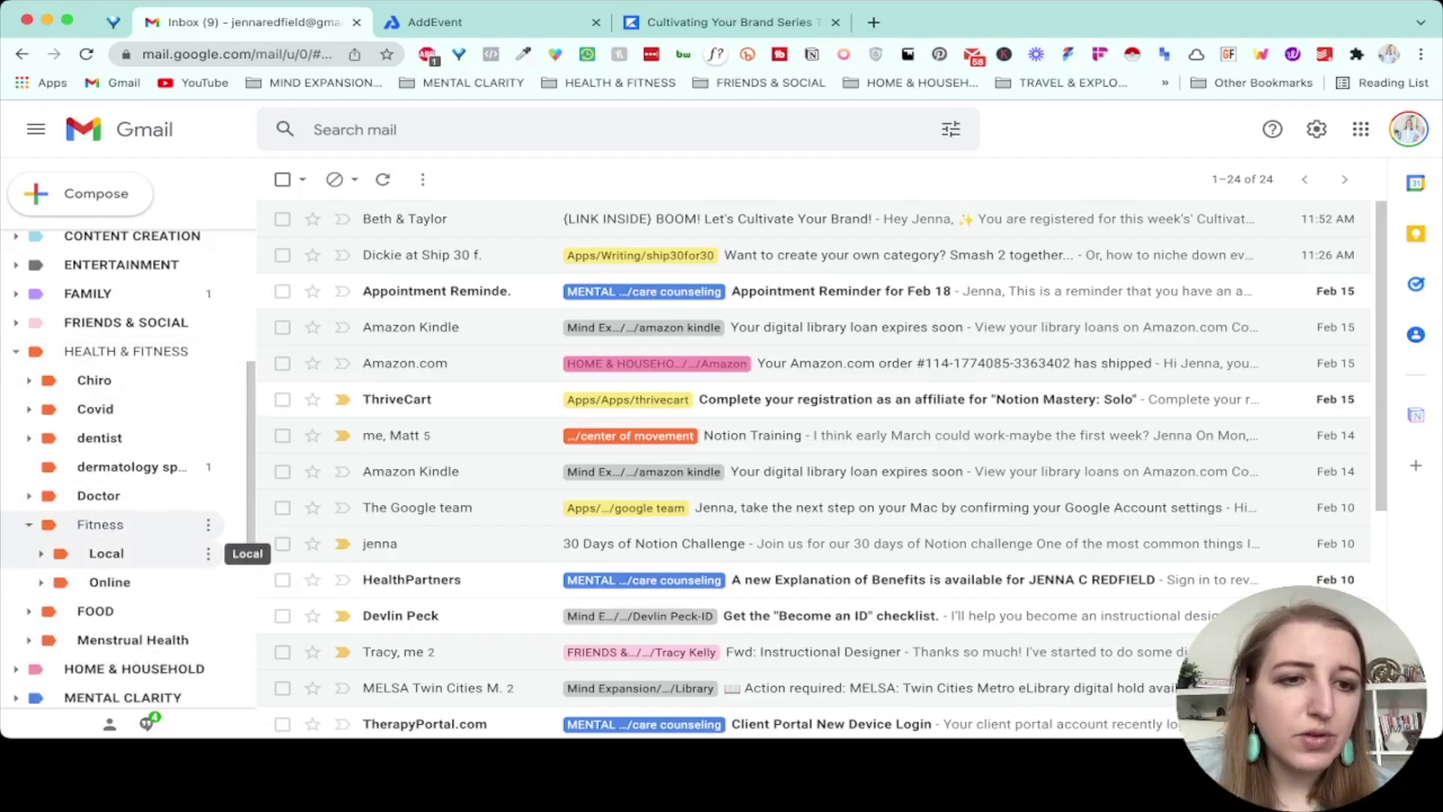
left_click(40, 554)
scroll(41, 554, "down", 3)
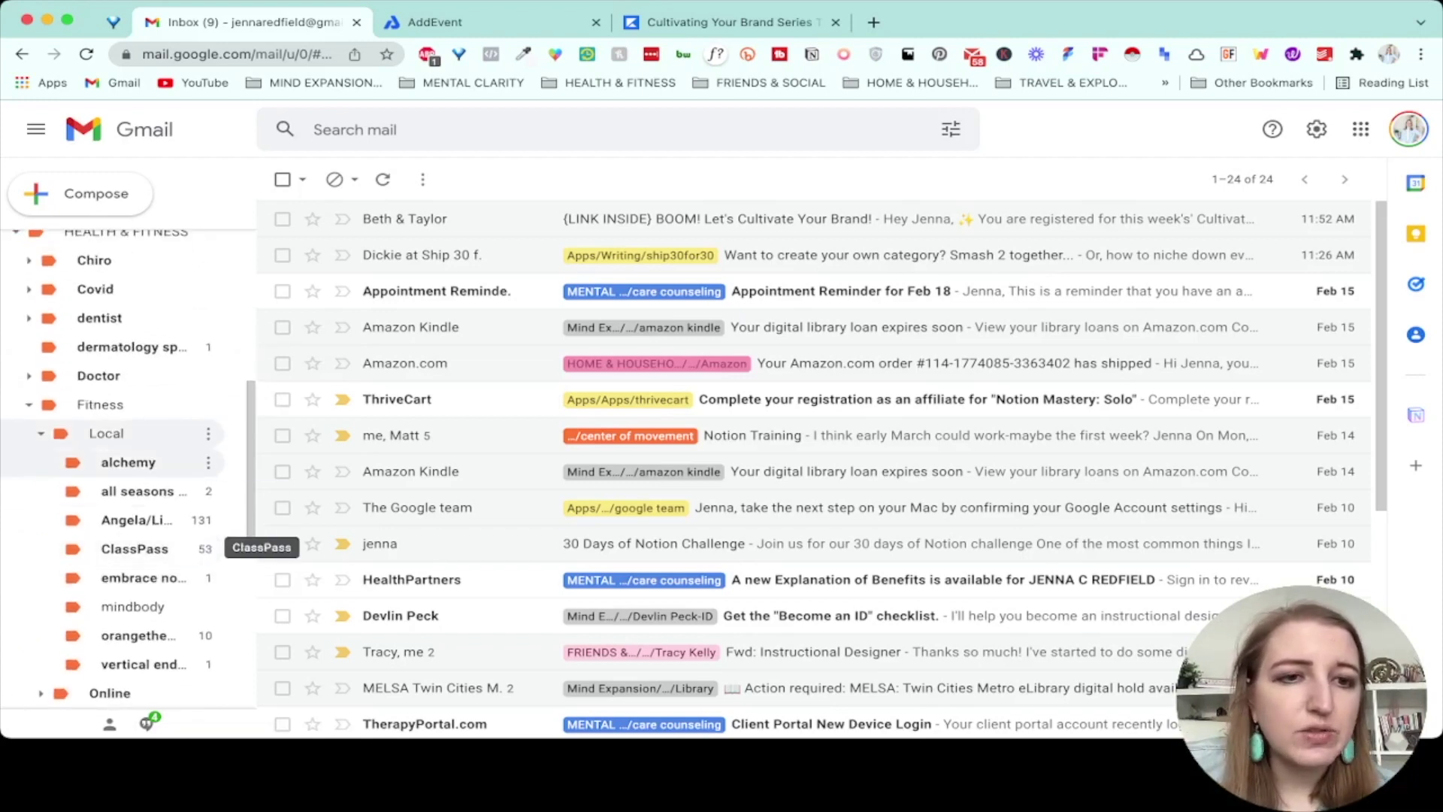
left_click(40, 433)
left_click(40, 462)
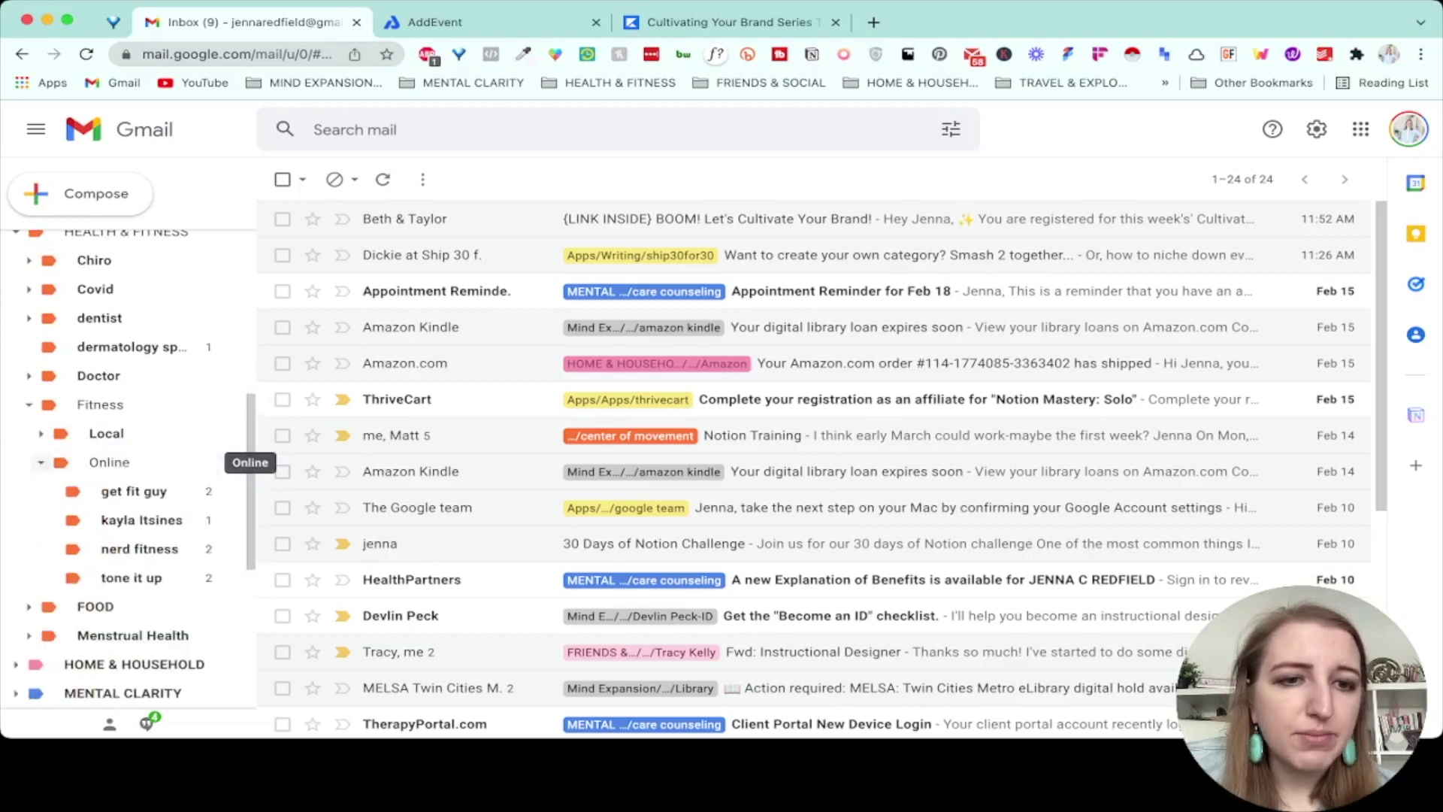
left_click(40, 462)
left_click(28, 405)
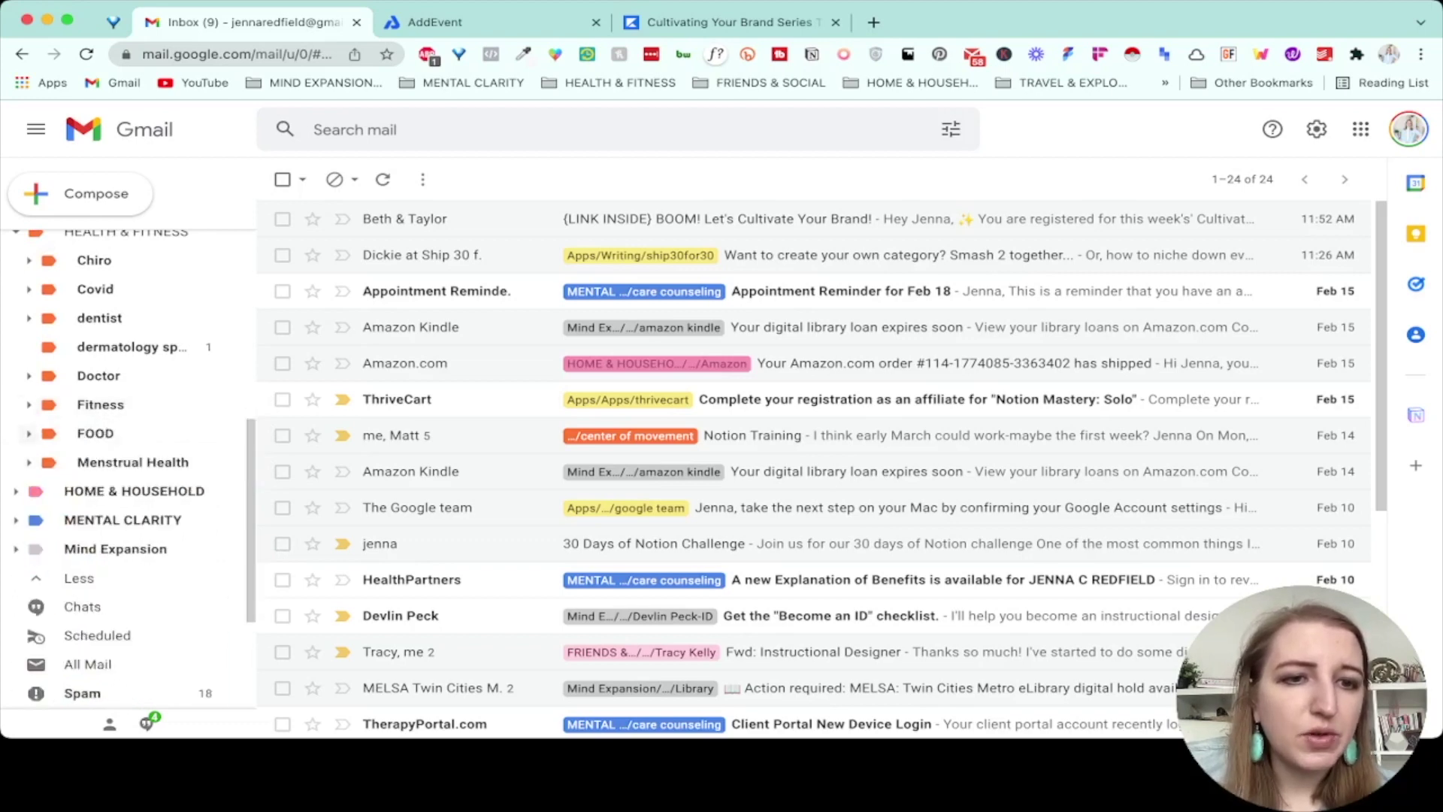
left_click(29, 433)
scroll(113, 488, "down", 4)
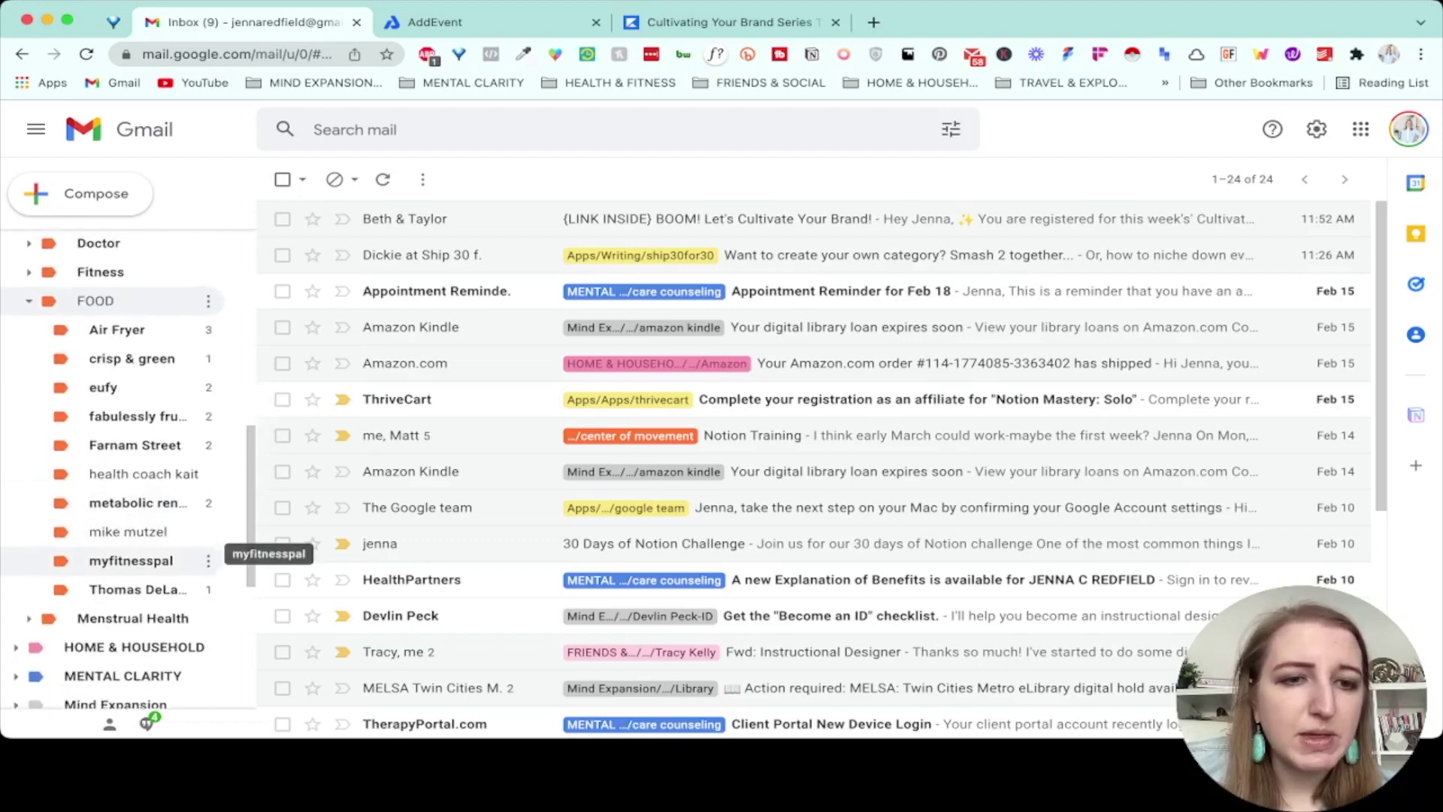
scroll(128, 421, "up", 1)
left_click(29, 373)
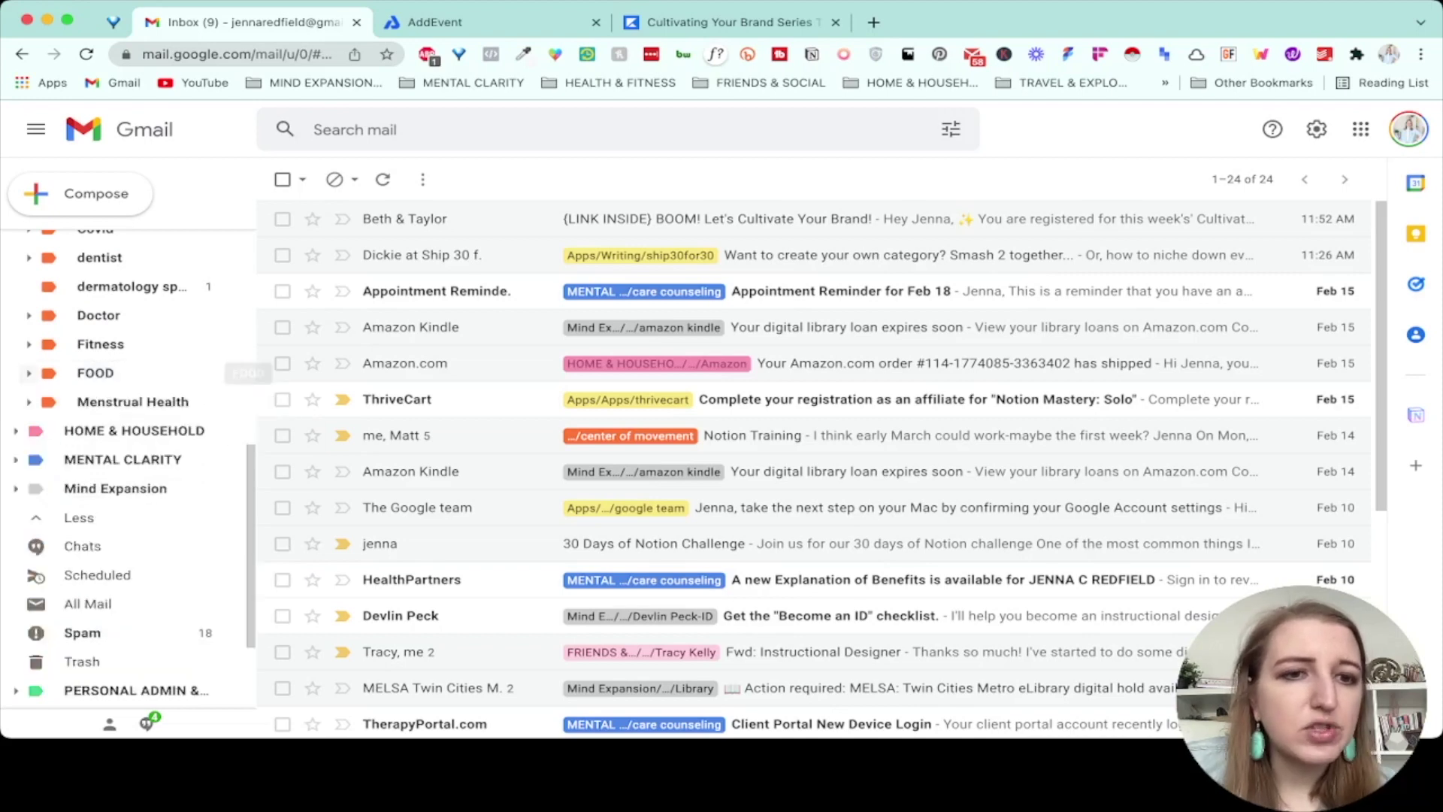
scroll(151, 368, "up", 5)
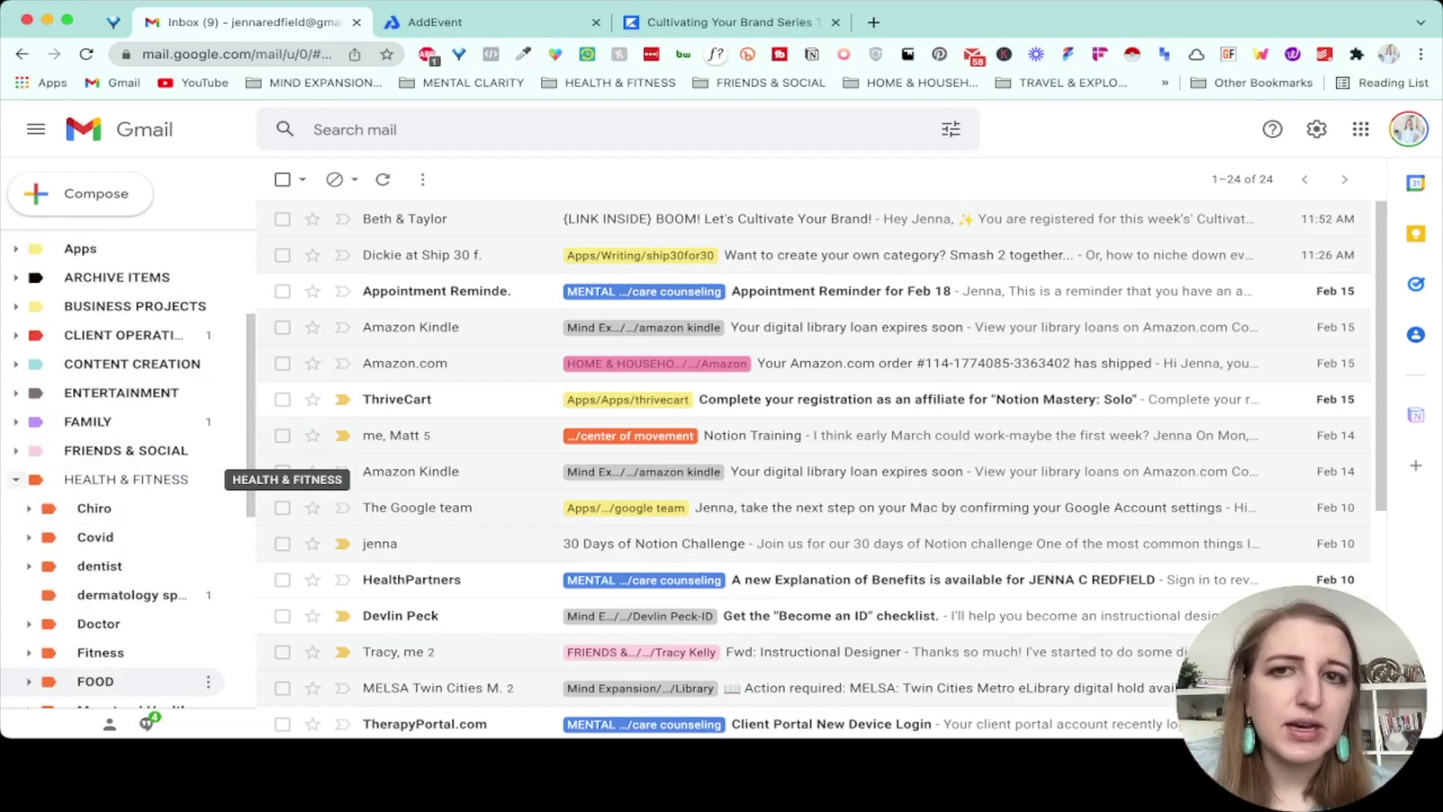
- Select the Ship 30 email, start creating a new label, then cancel it
left_click(282, 255)
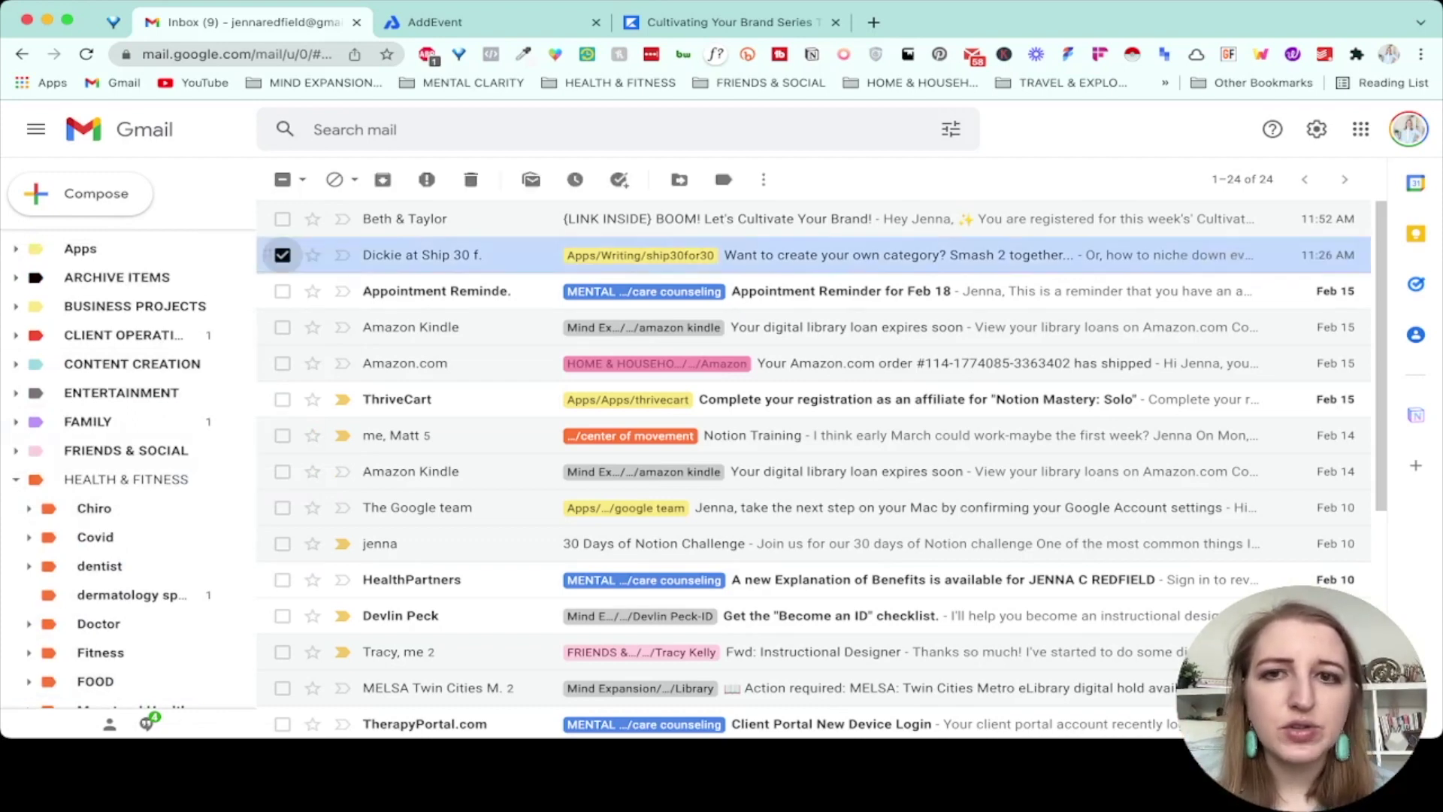
left_click(723, 178)
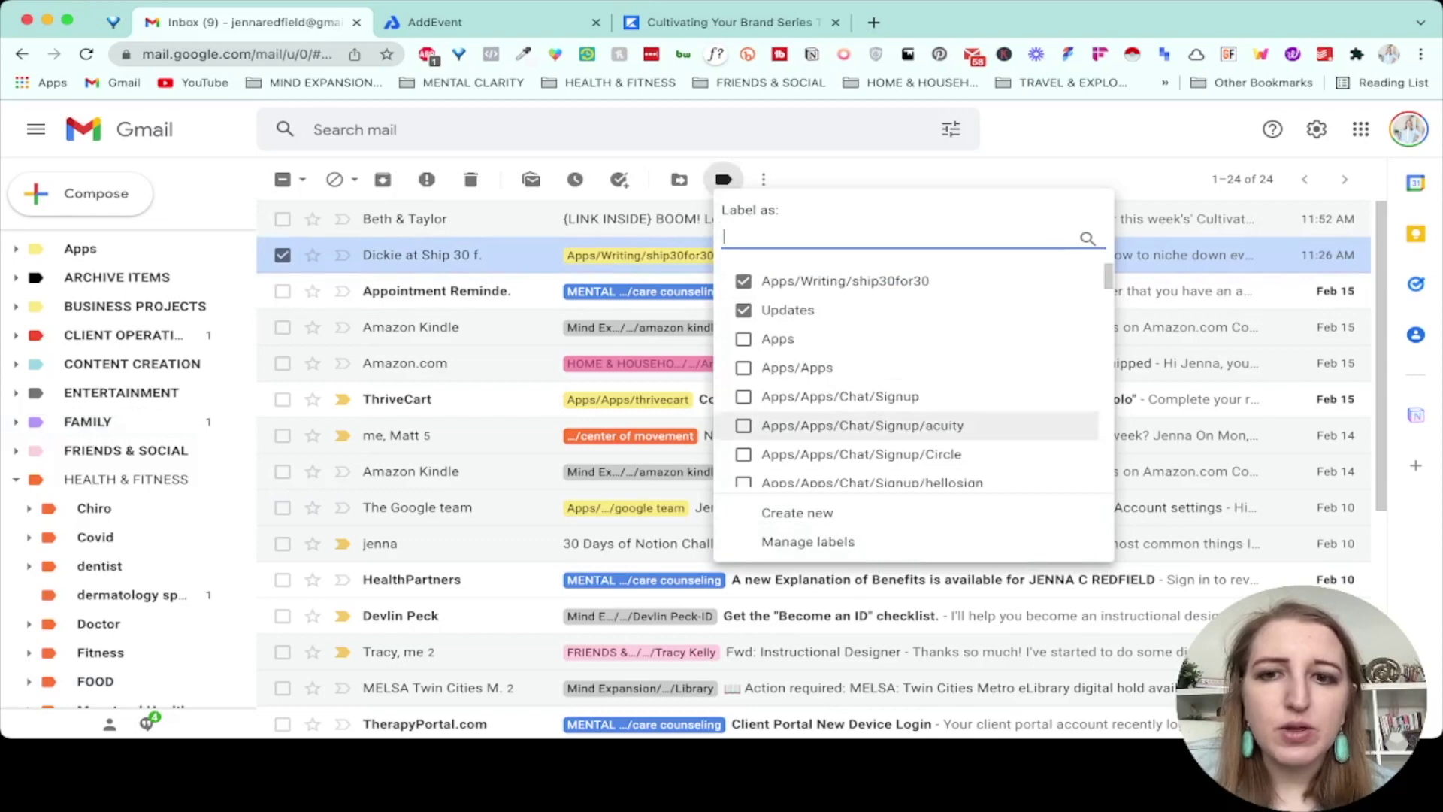
left_click(797, 513)
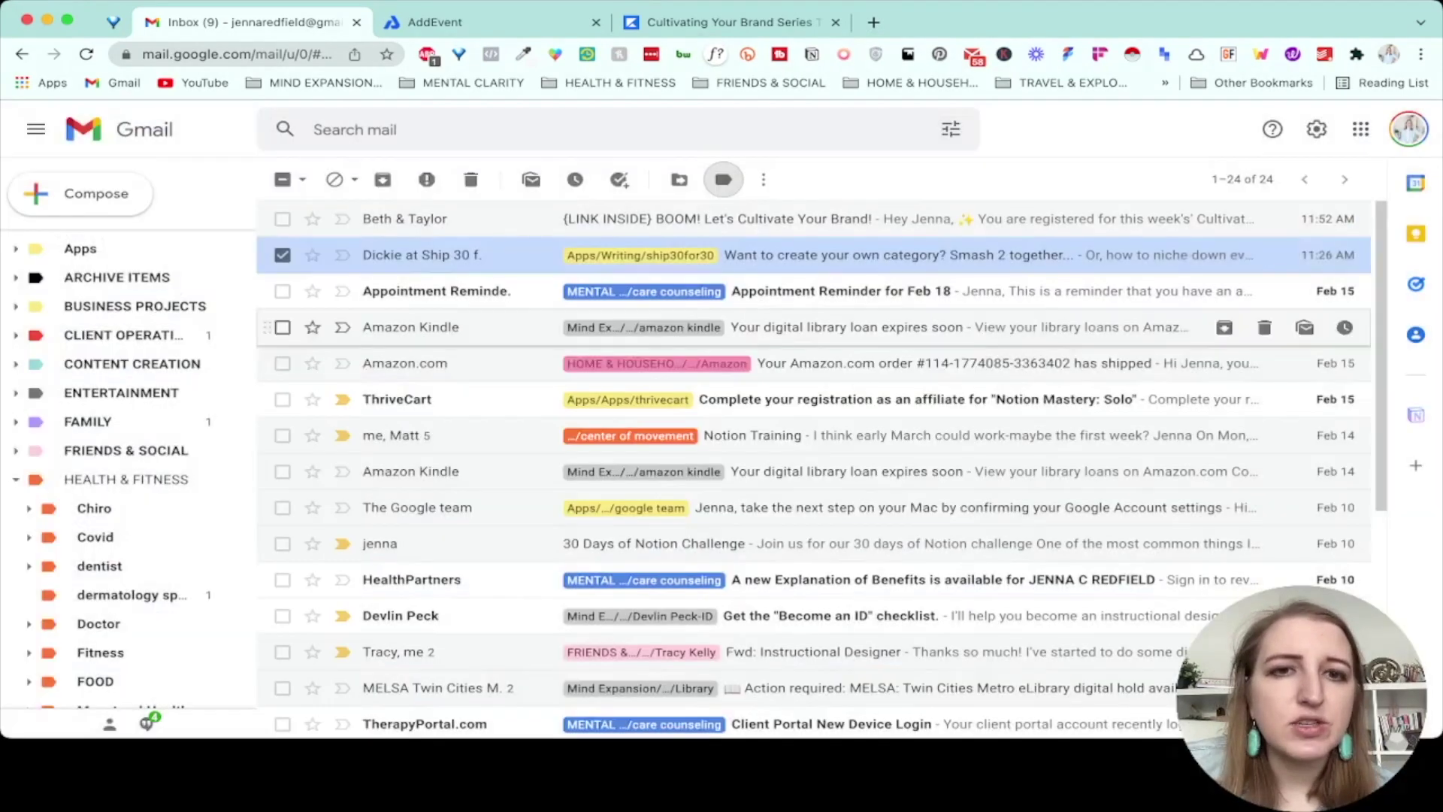
left_click(940, 339)
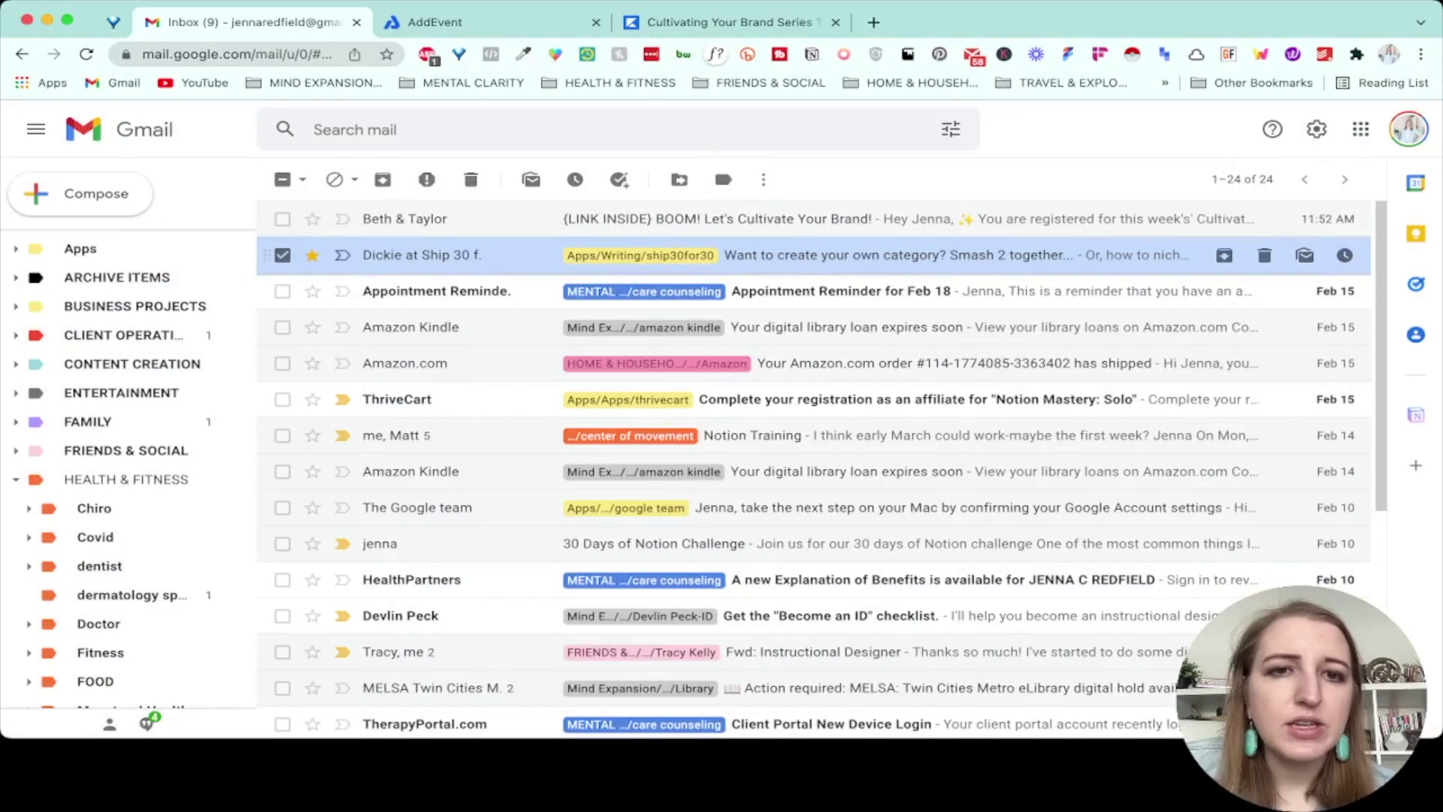
left_click(282, 255)
left_click(312, 255)
left_click(312, 255)
- Create a filter from the top registration email and view its label options without choosing one
left_click(282, 219)
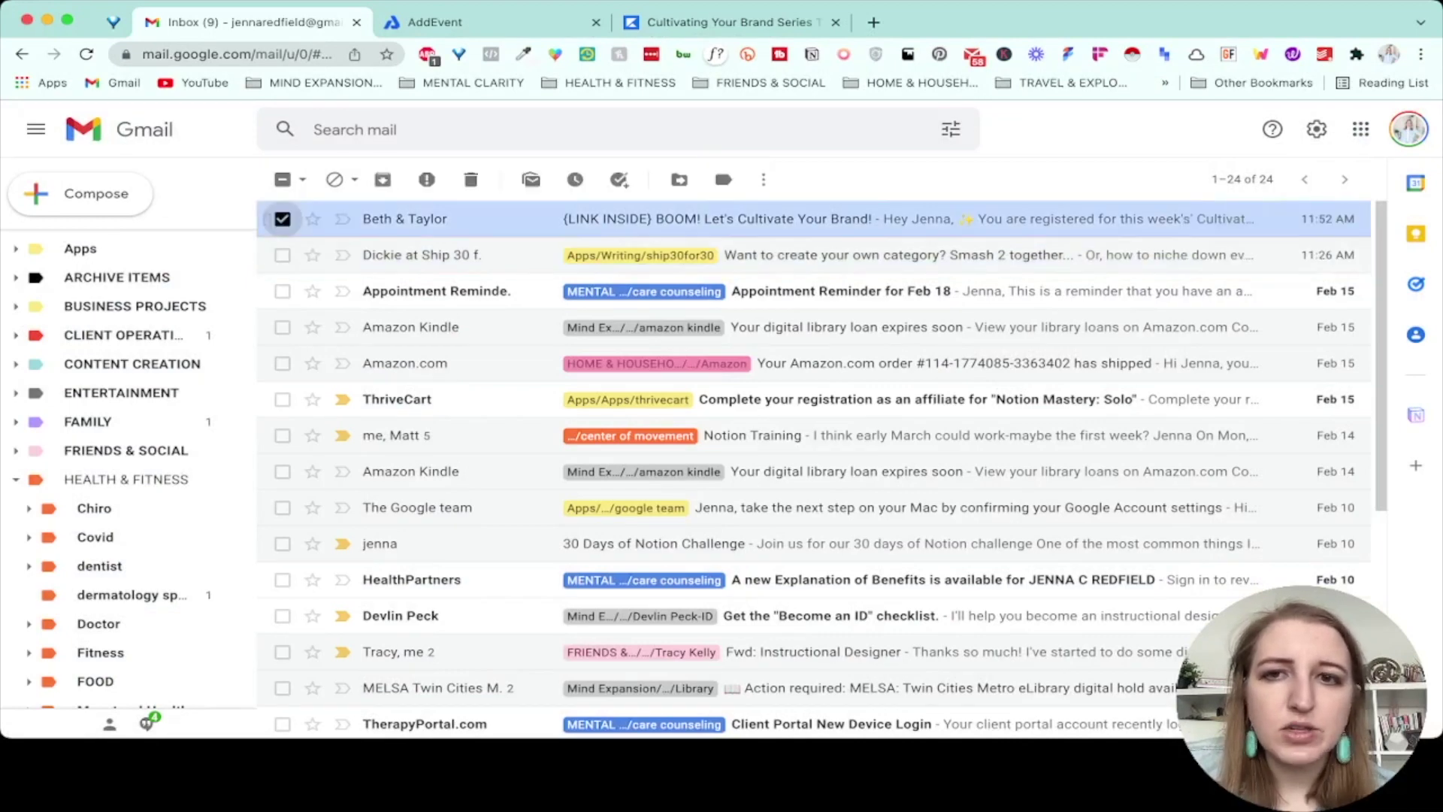
left_click(763, 179)
left_click(885, 294)
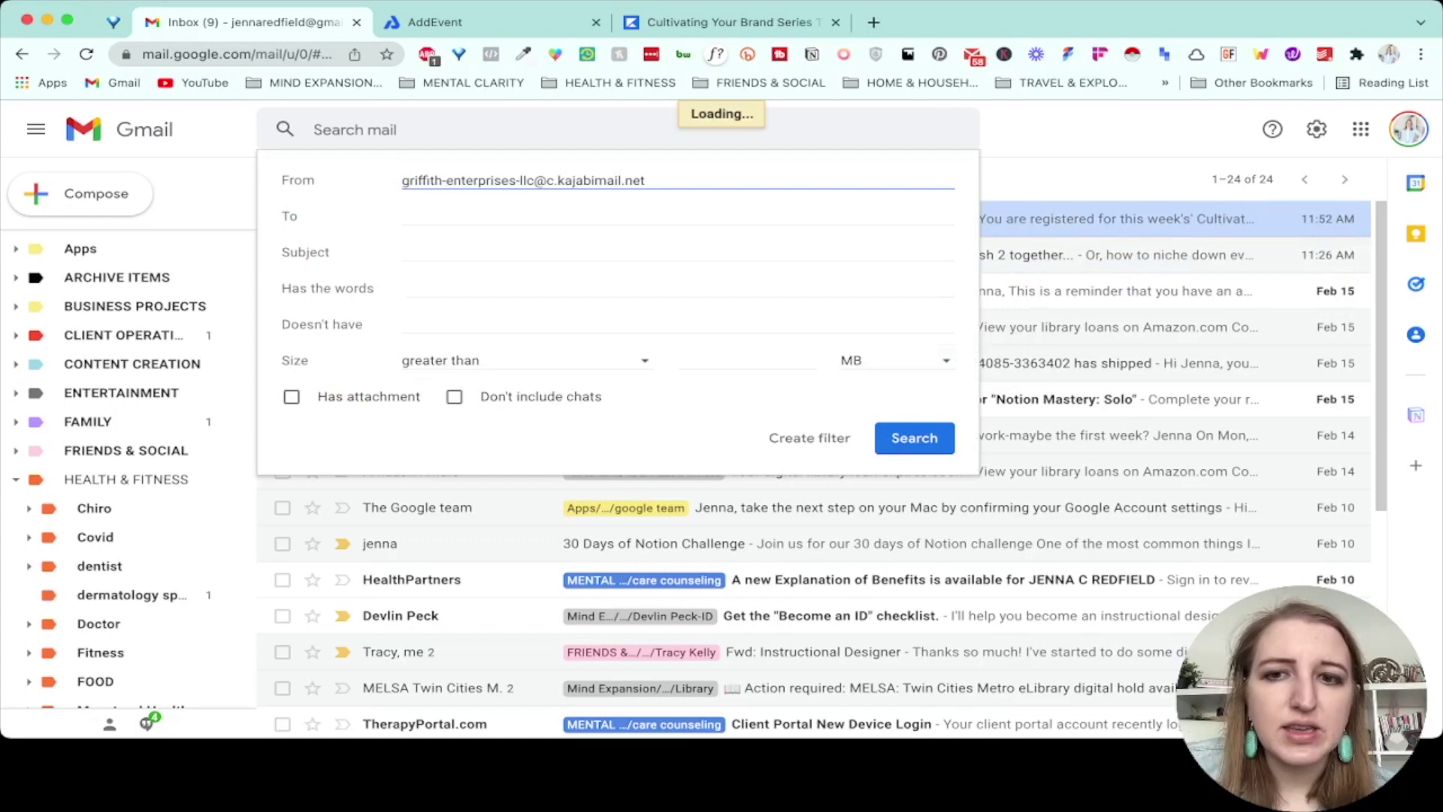
left_click(809, 437)
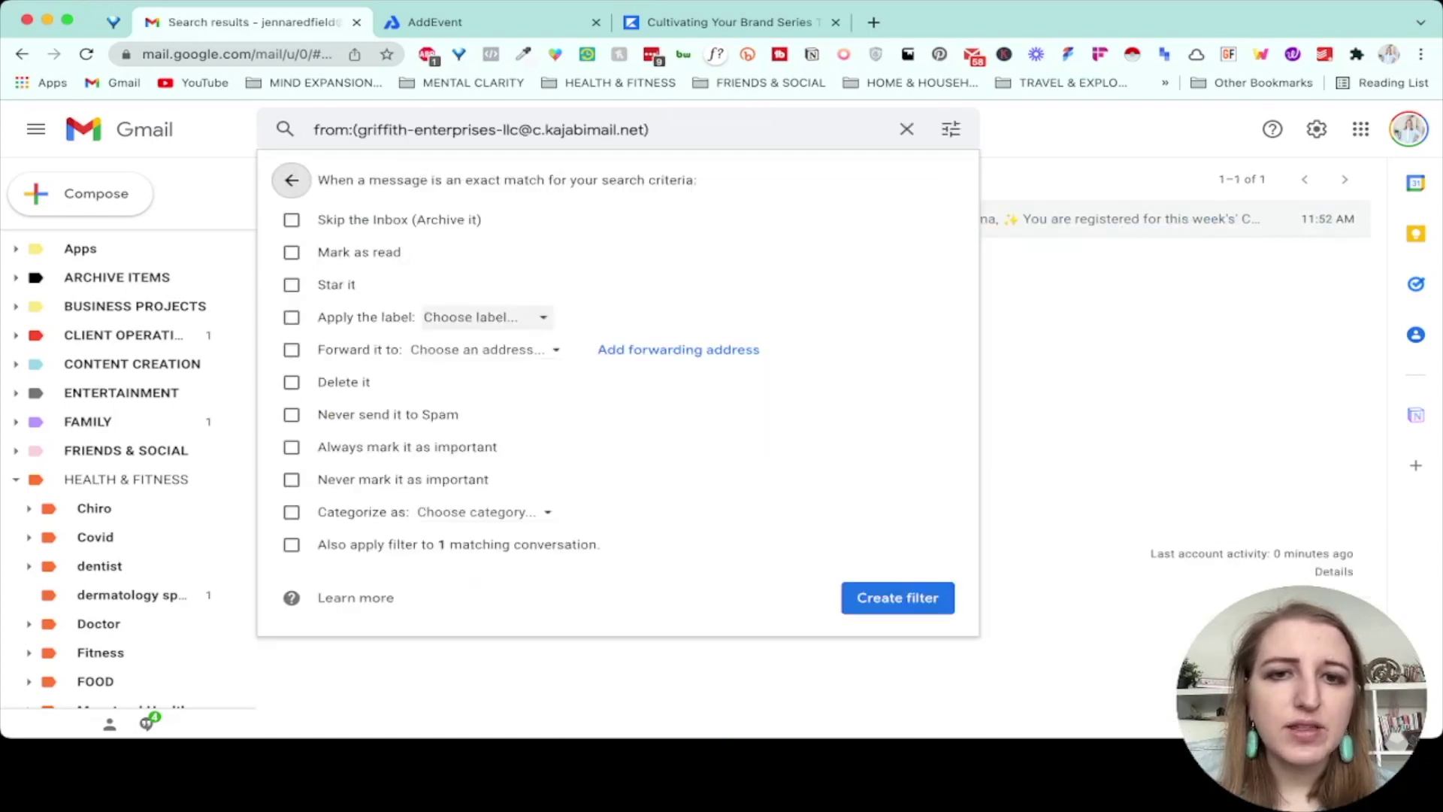
left_click(485, 317)
key("Escape")
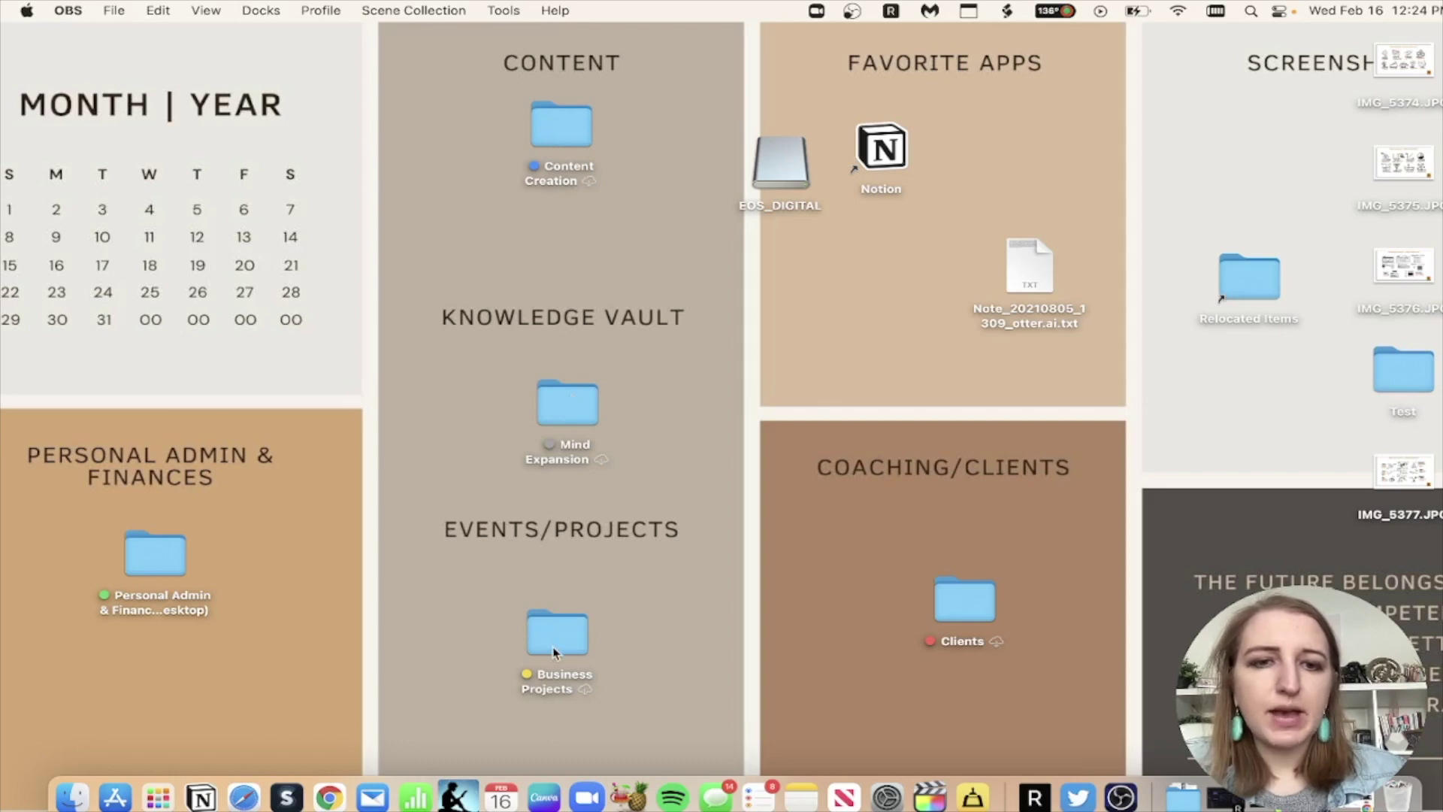
- In Finder, view the files tagged Personal Admin & Finance and Content Creation
left_click(72, 797)
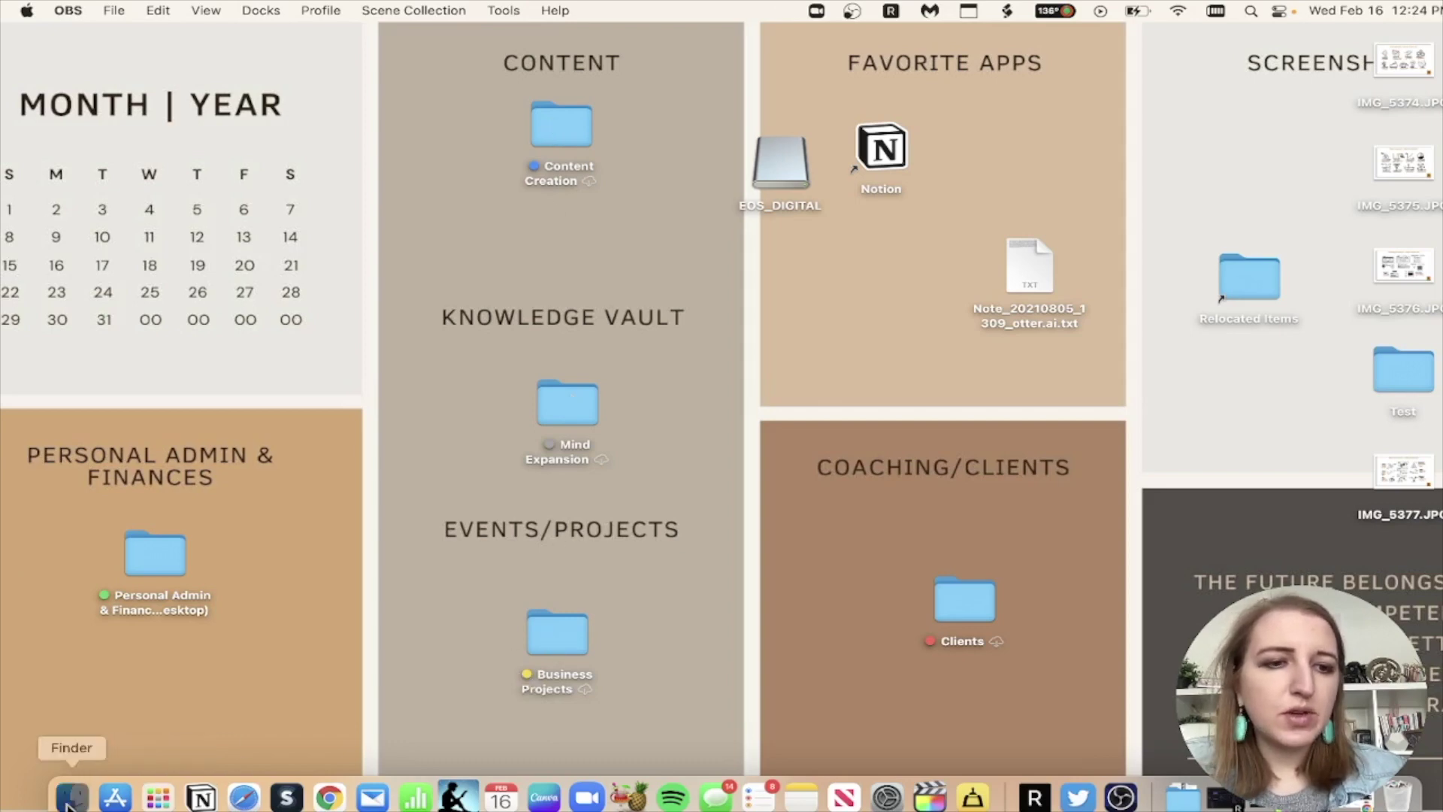
scroll(319, 481, "down", 5)
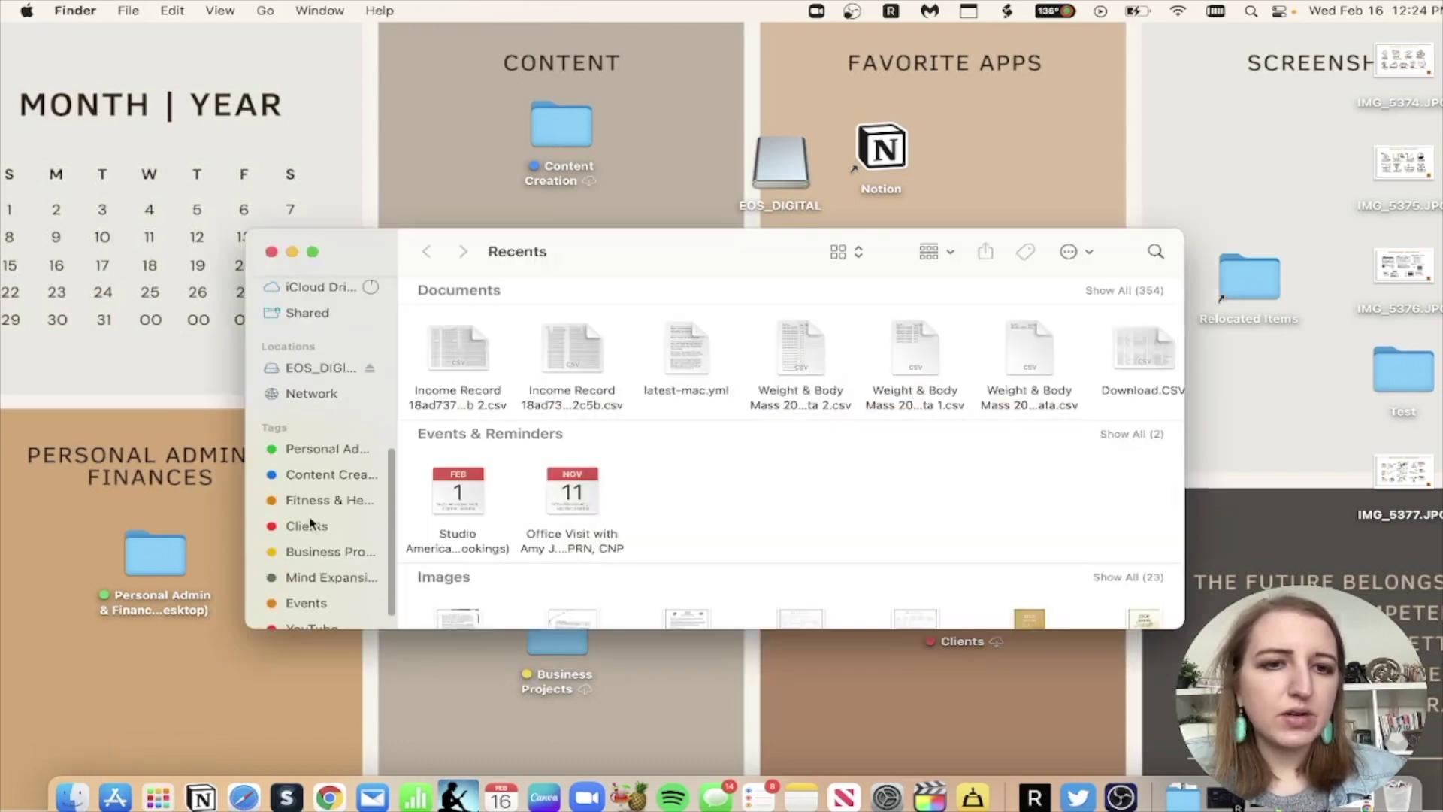
left_click(328, 450)
left_click(331, 475)
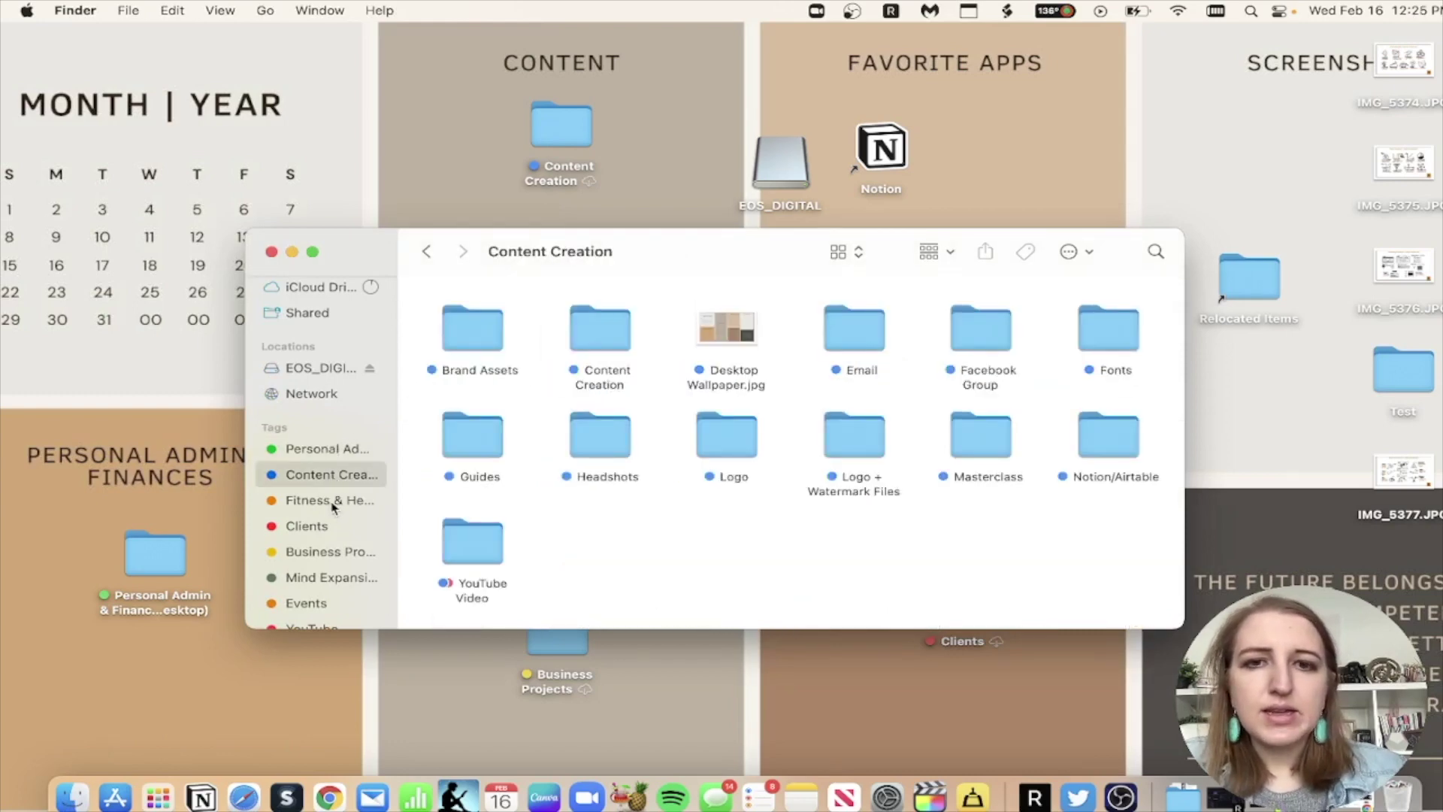
left_click(272, 252)
- Open and close the Content Creation folder on the desktop, then clear the selection
double_click(561, 126)
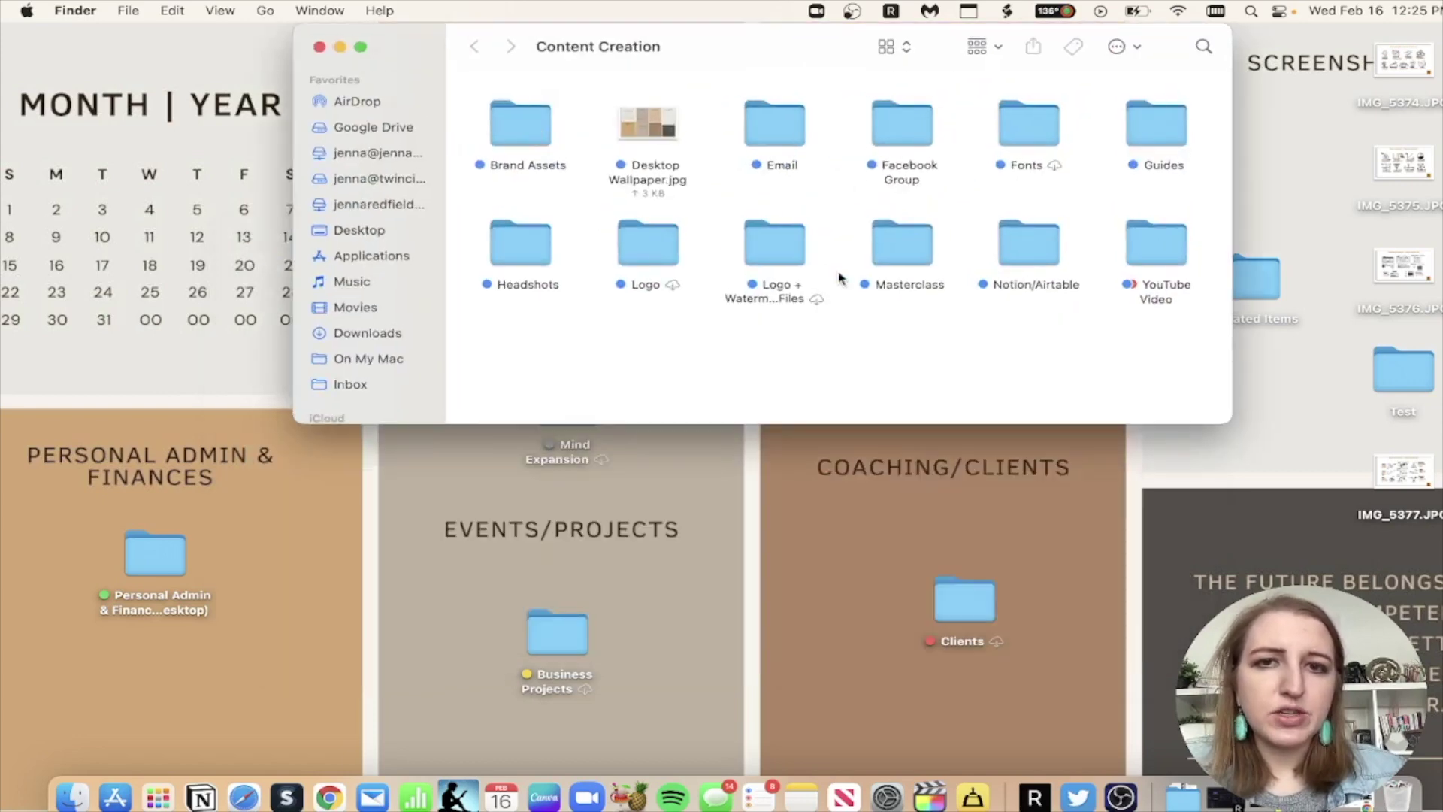
left_click(318, 47)
left_click(360, 226)
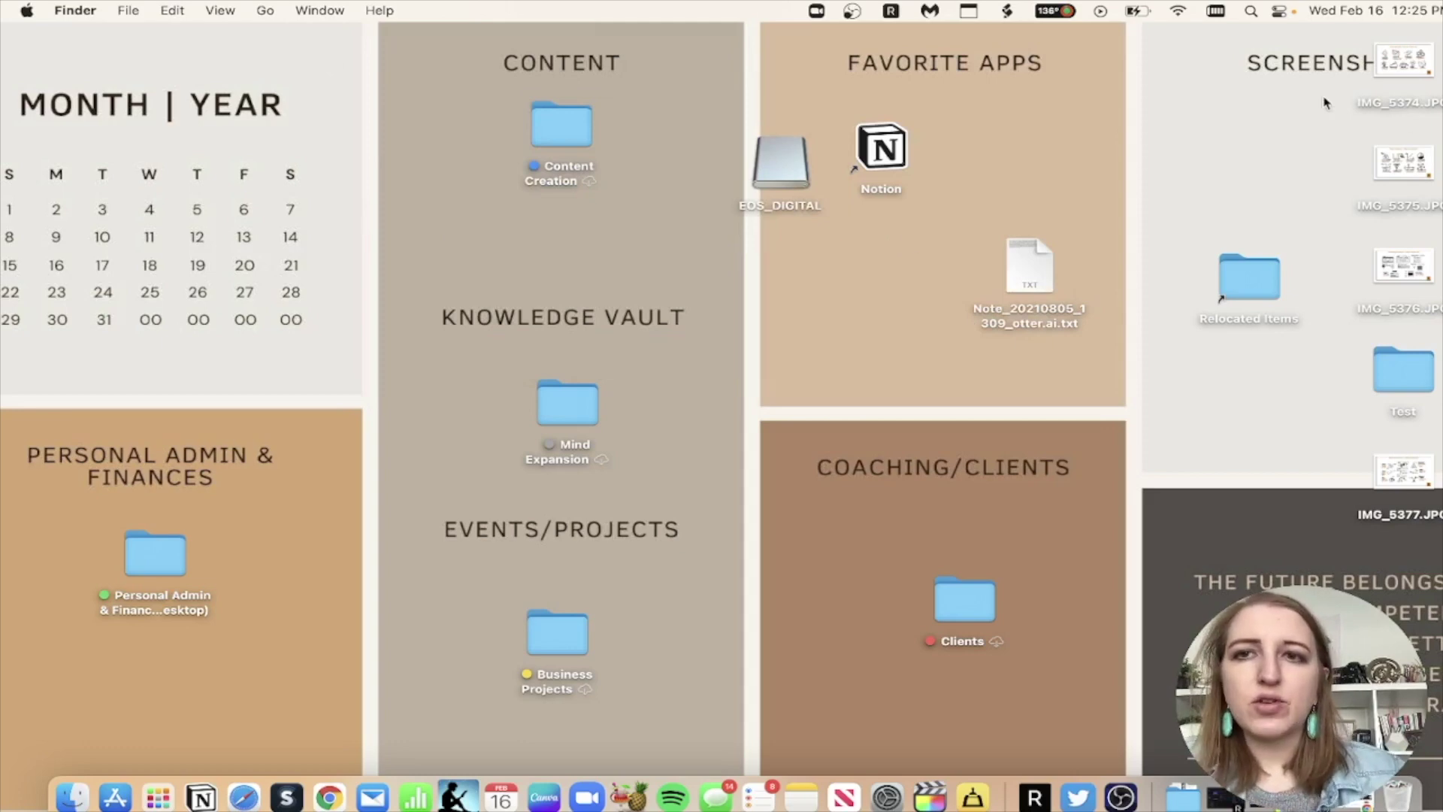
- Turn desktop Use Stacks on and back off, select the IMG screenshots, and bring up Google Photos
right_click(1251, 109)
left_click(1182, 198)
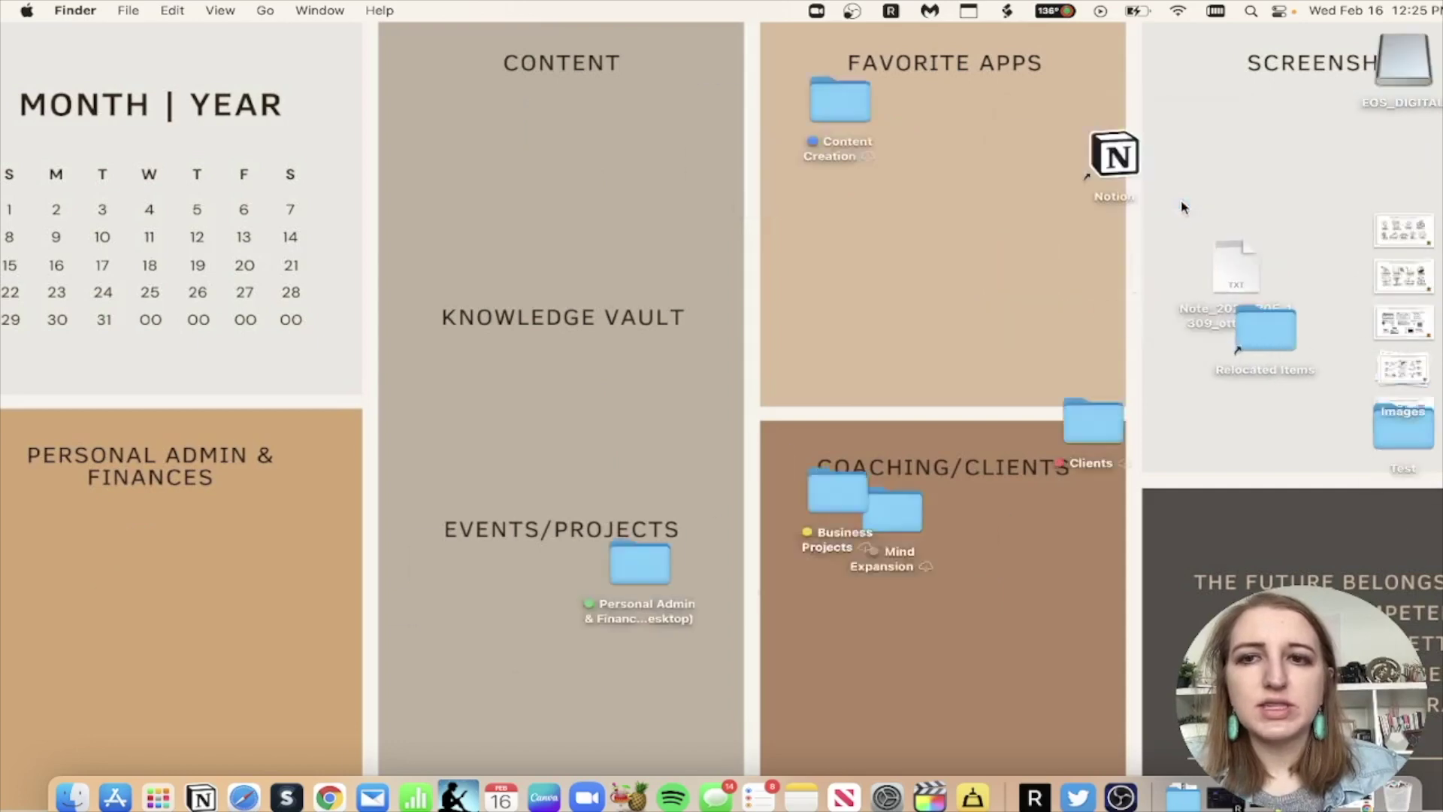
right_click(1069, 224)
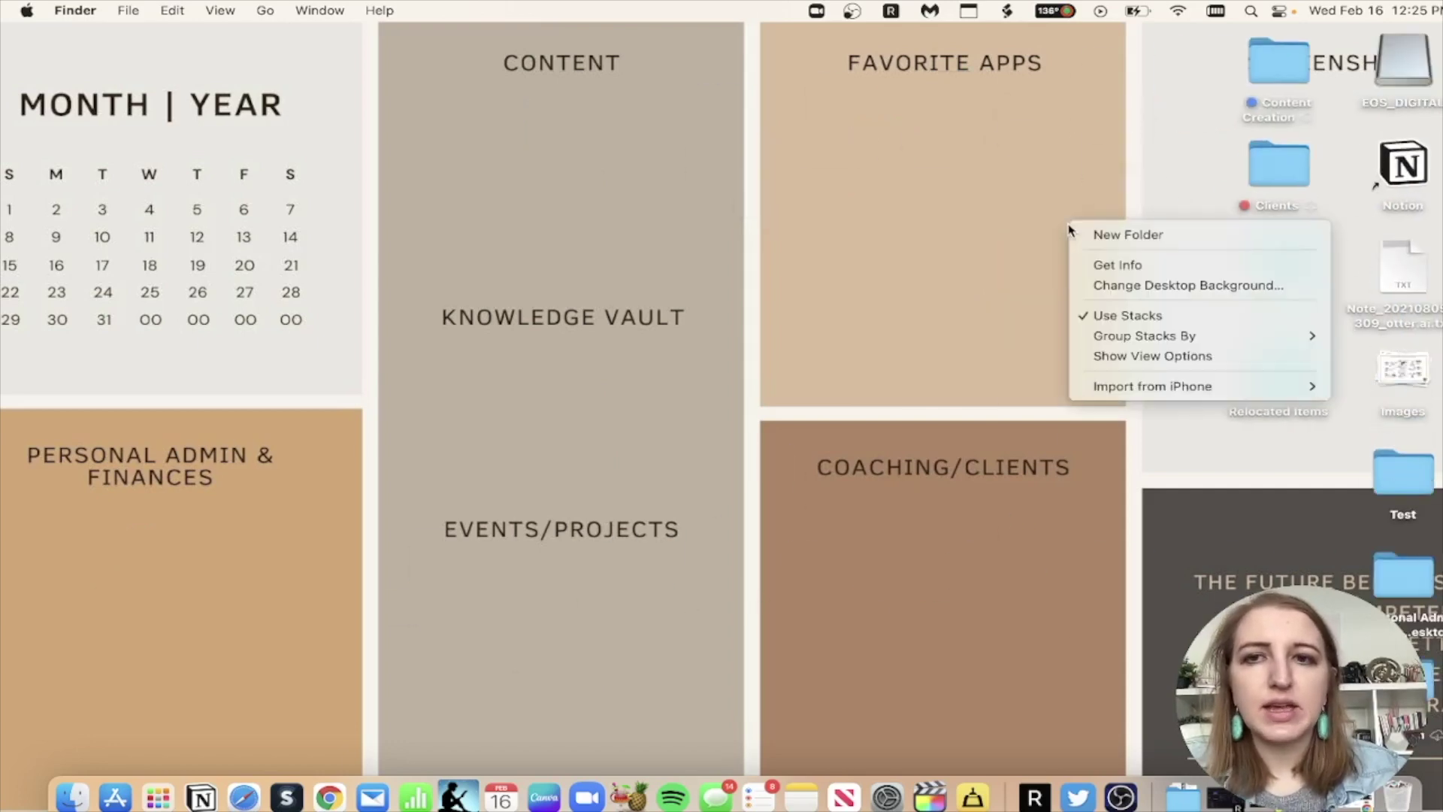
left_click(1156, 316)
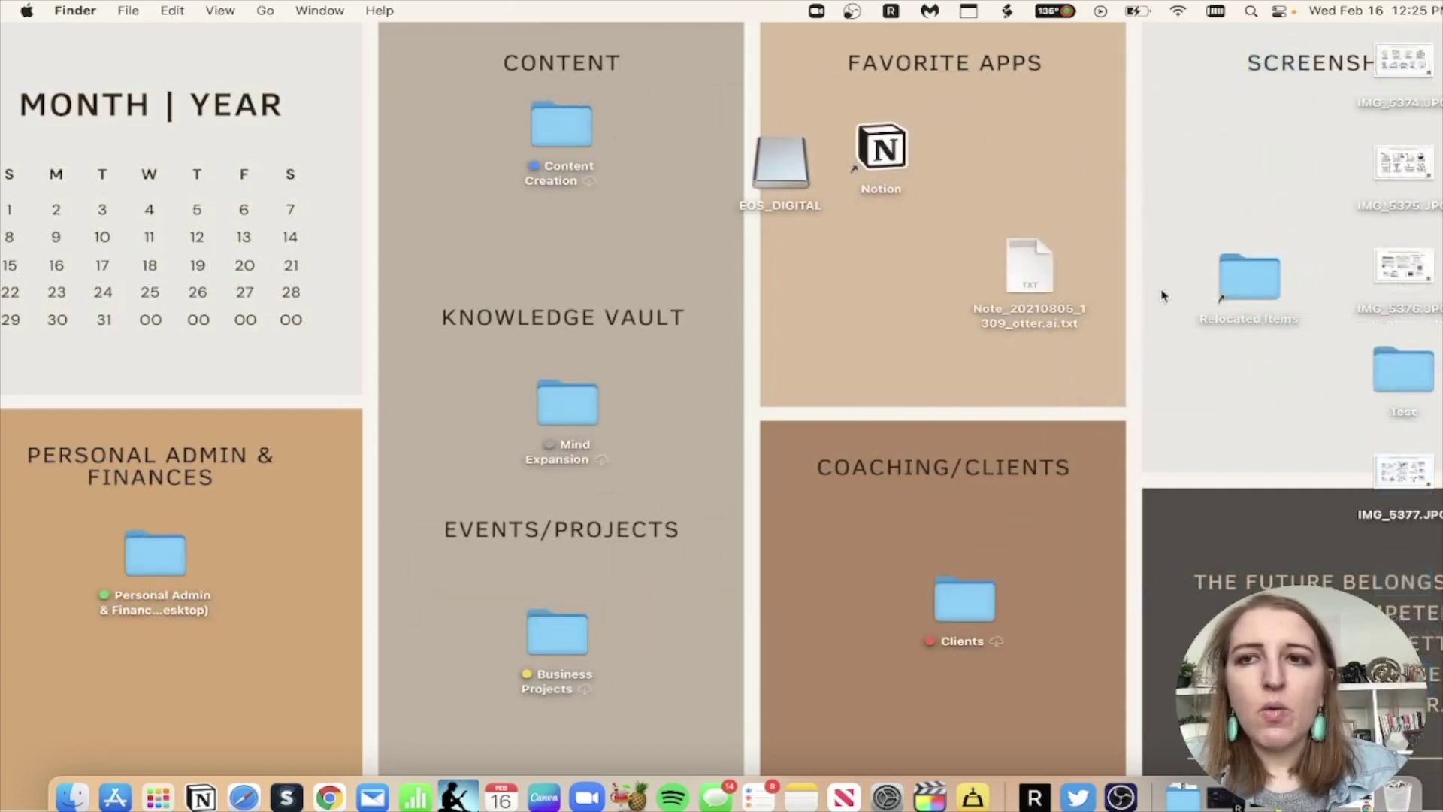
left_click_drag(1337, 32, 1404, 498)
left_click(345, 803)
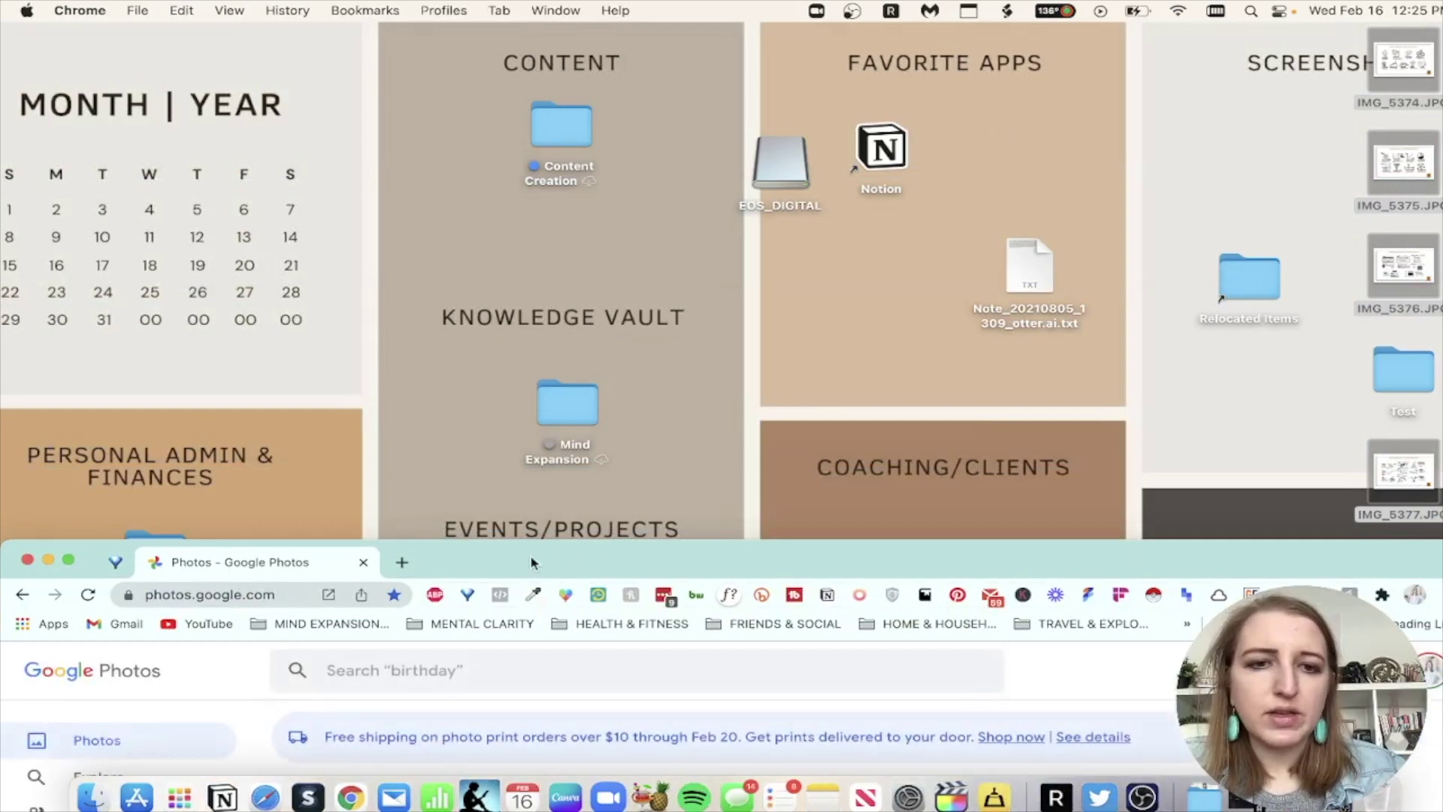
- Snap Chrome right and back, drag the four IMG screenshots to the Dock, and lower the window
key("ctrl+alt+Right")
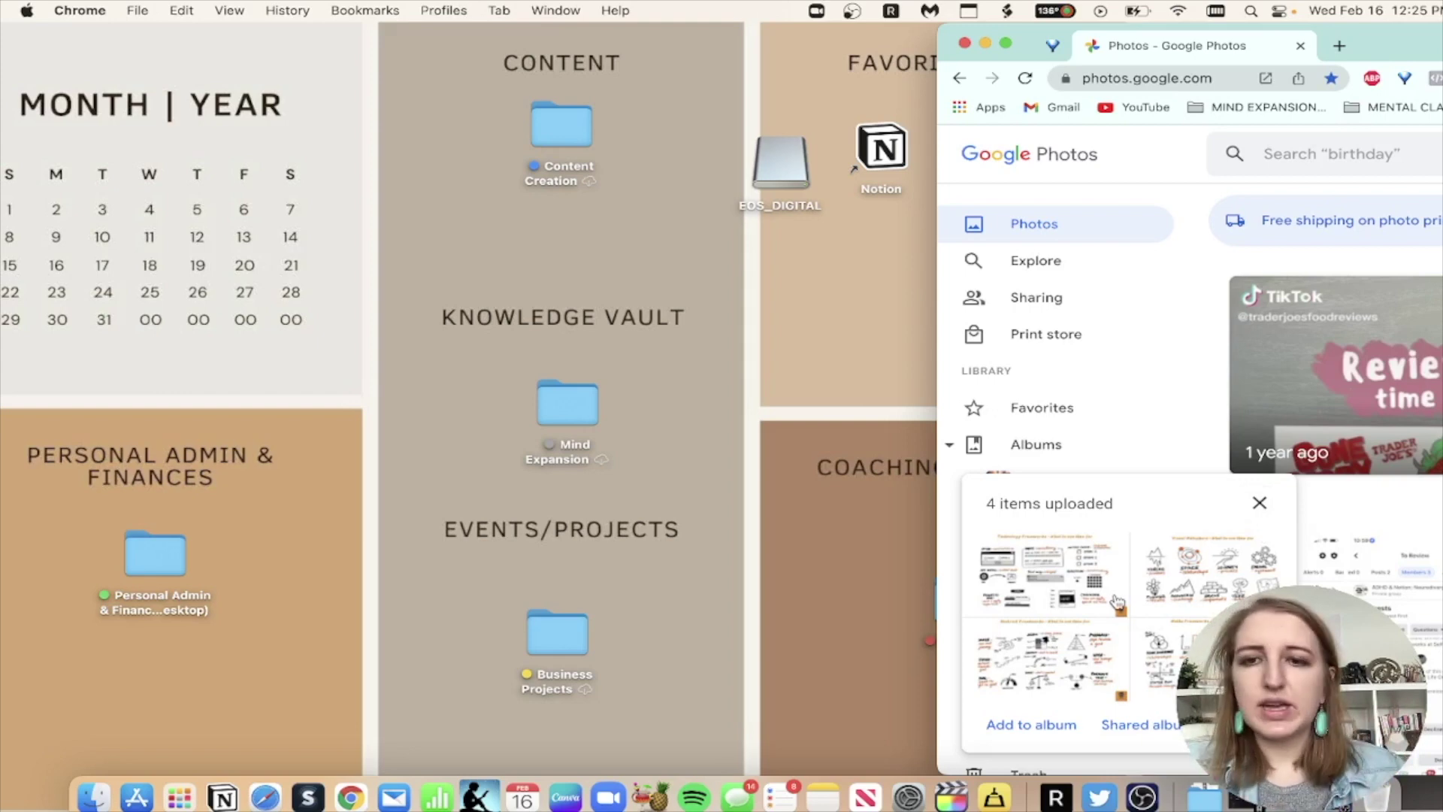
key("ctrl+alt+Down")
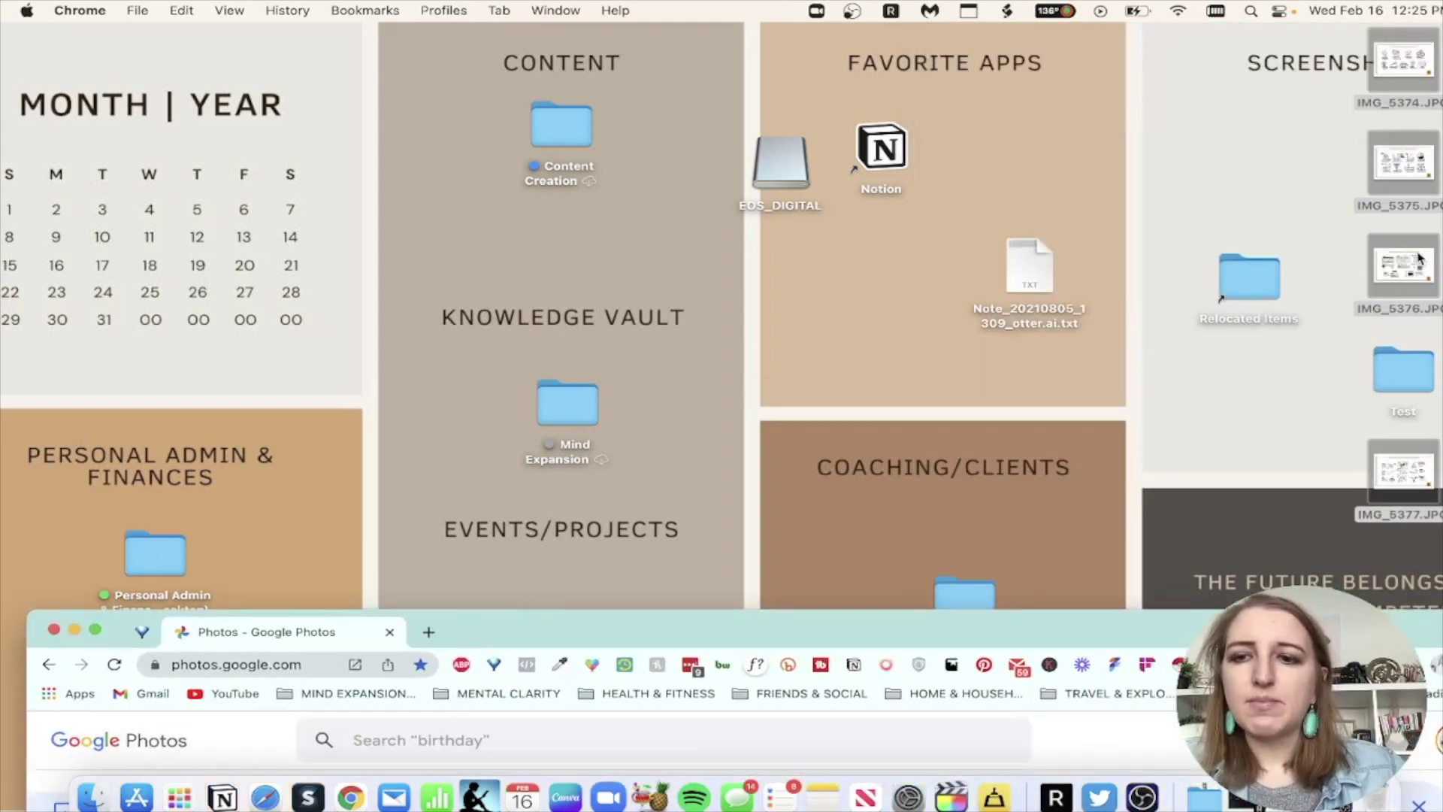
left_click_drag(1425, 261, 1381, 586)
left_click_drag(1391, 791, 1394, 795)
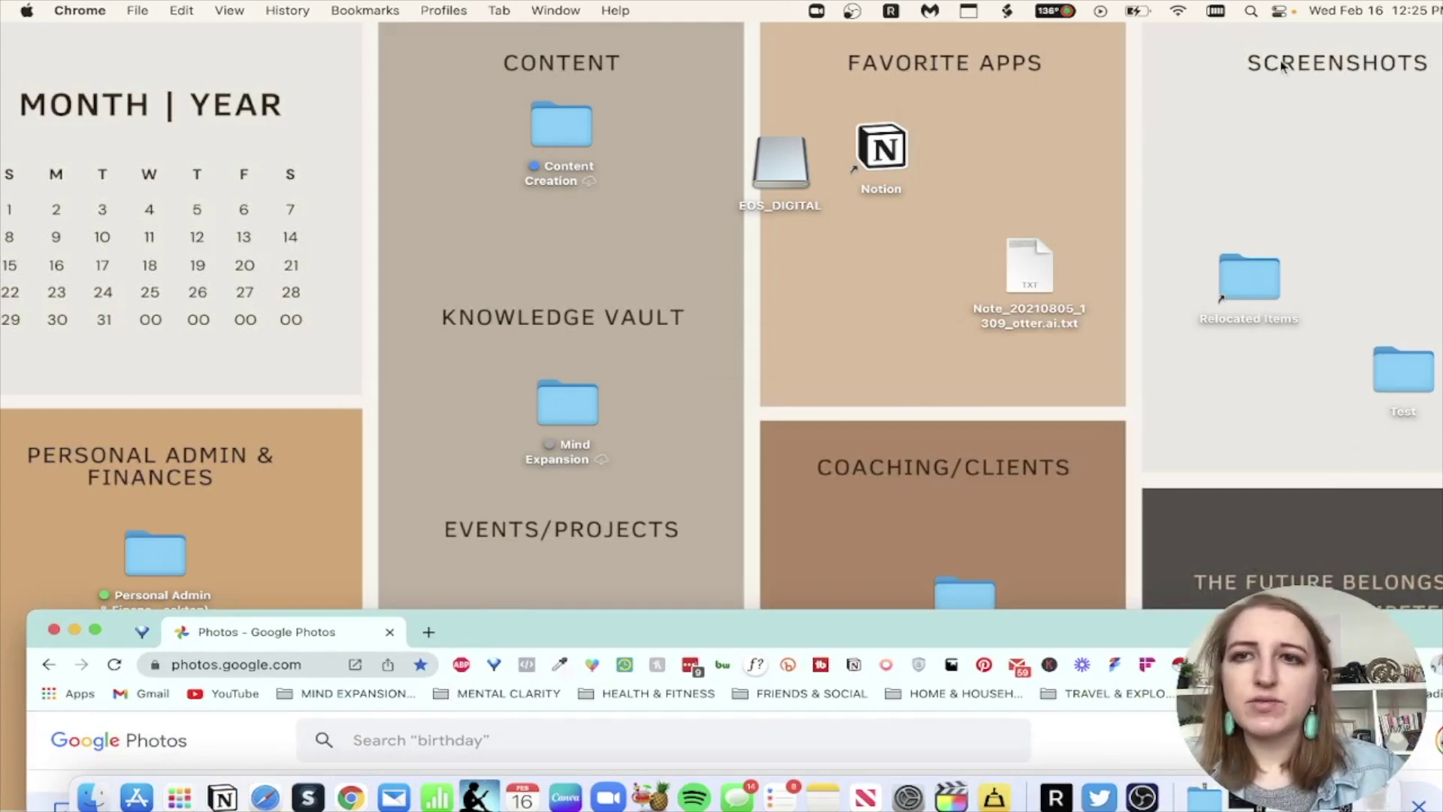
left_click_drag(1085, 631, 1052, 763)
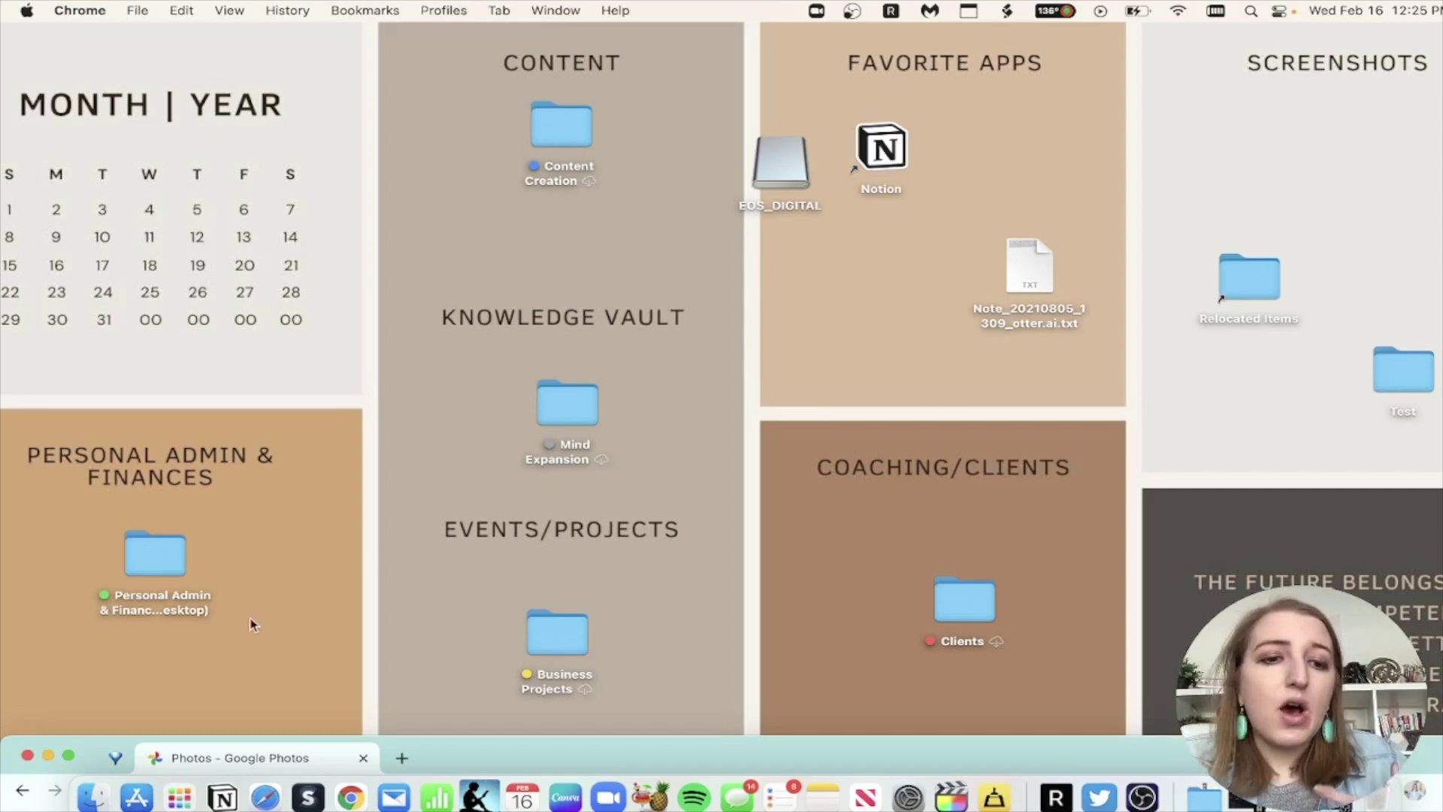
- In Finder, go to iCloud Drive > Desktop > Content Creation
left_click(92, 797)
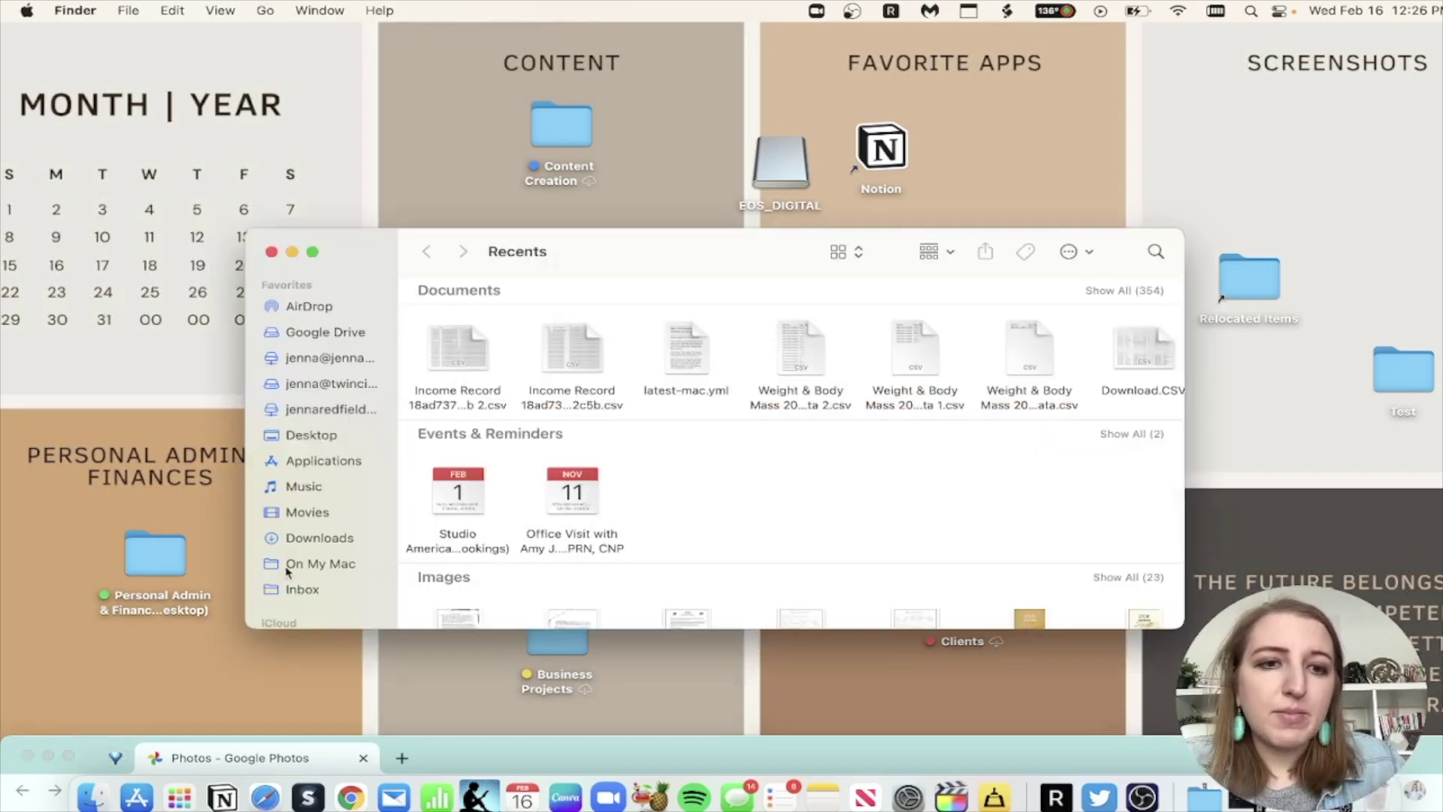
scroll(290, 571, "down", 3)
left_click(308, 520)
double_click(471, 475)
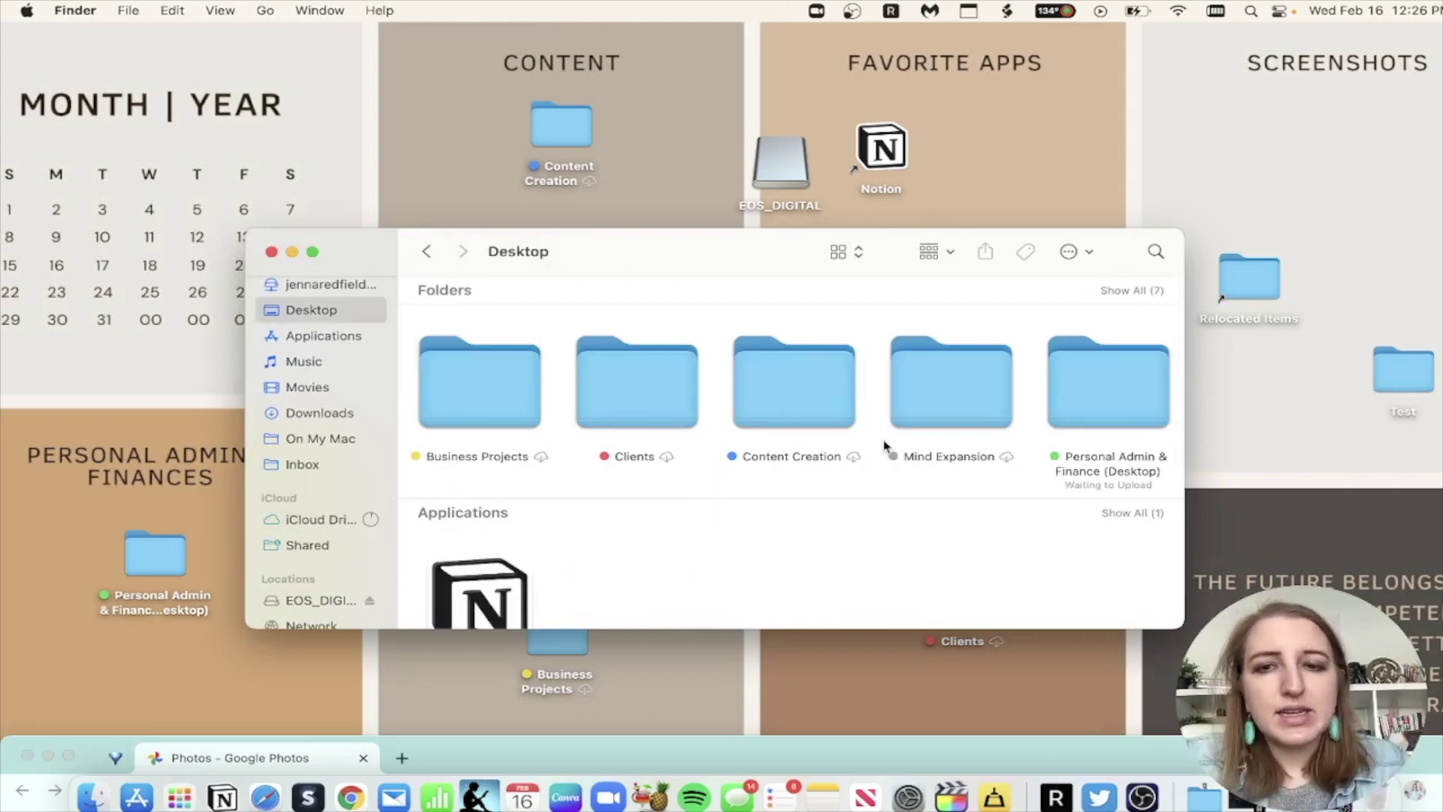
double_click(818, 407)
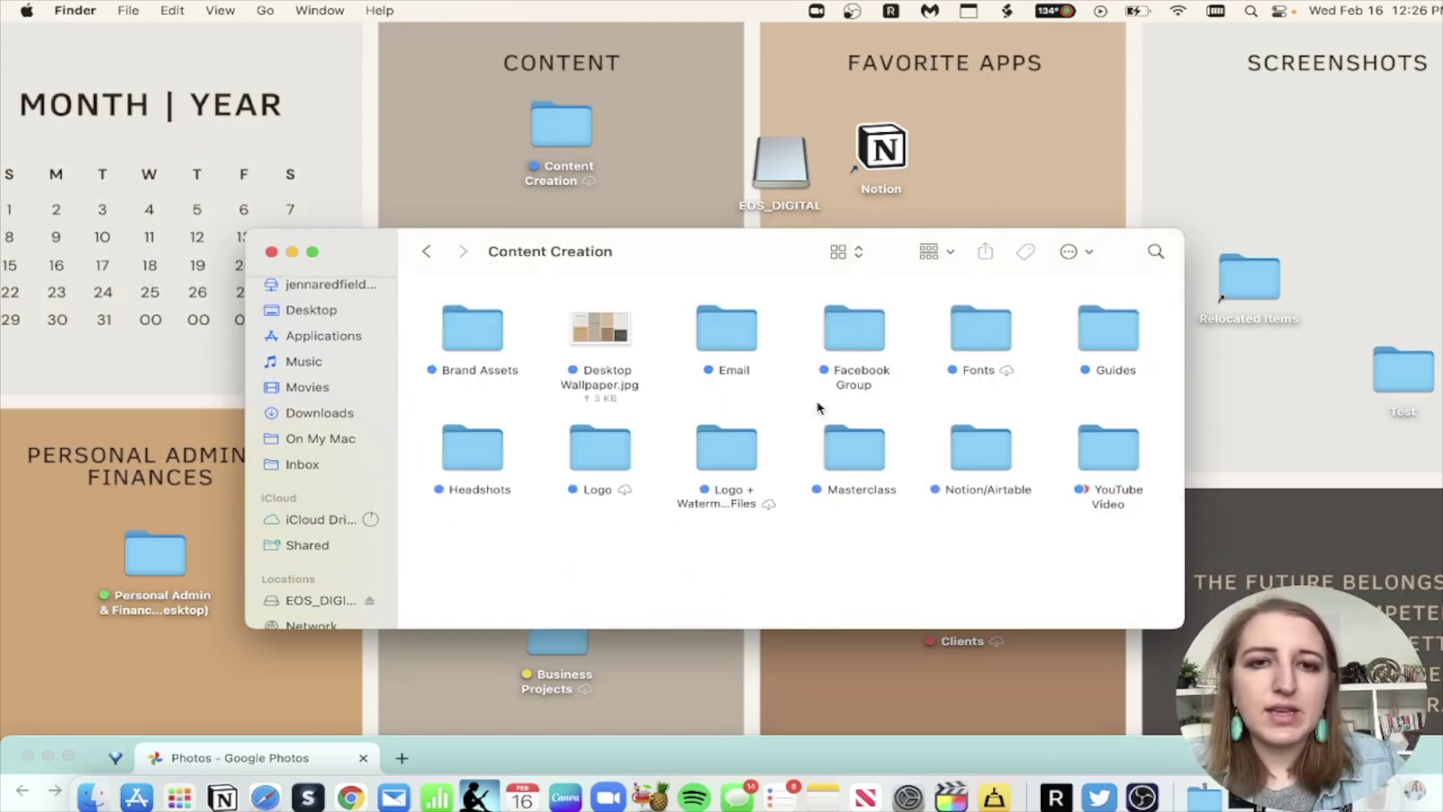
- Browse the Brand Assets, Logo and Headshots folders, return to Desktop, then switch to Canva
double_click(454, 338)
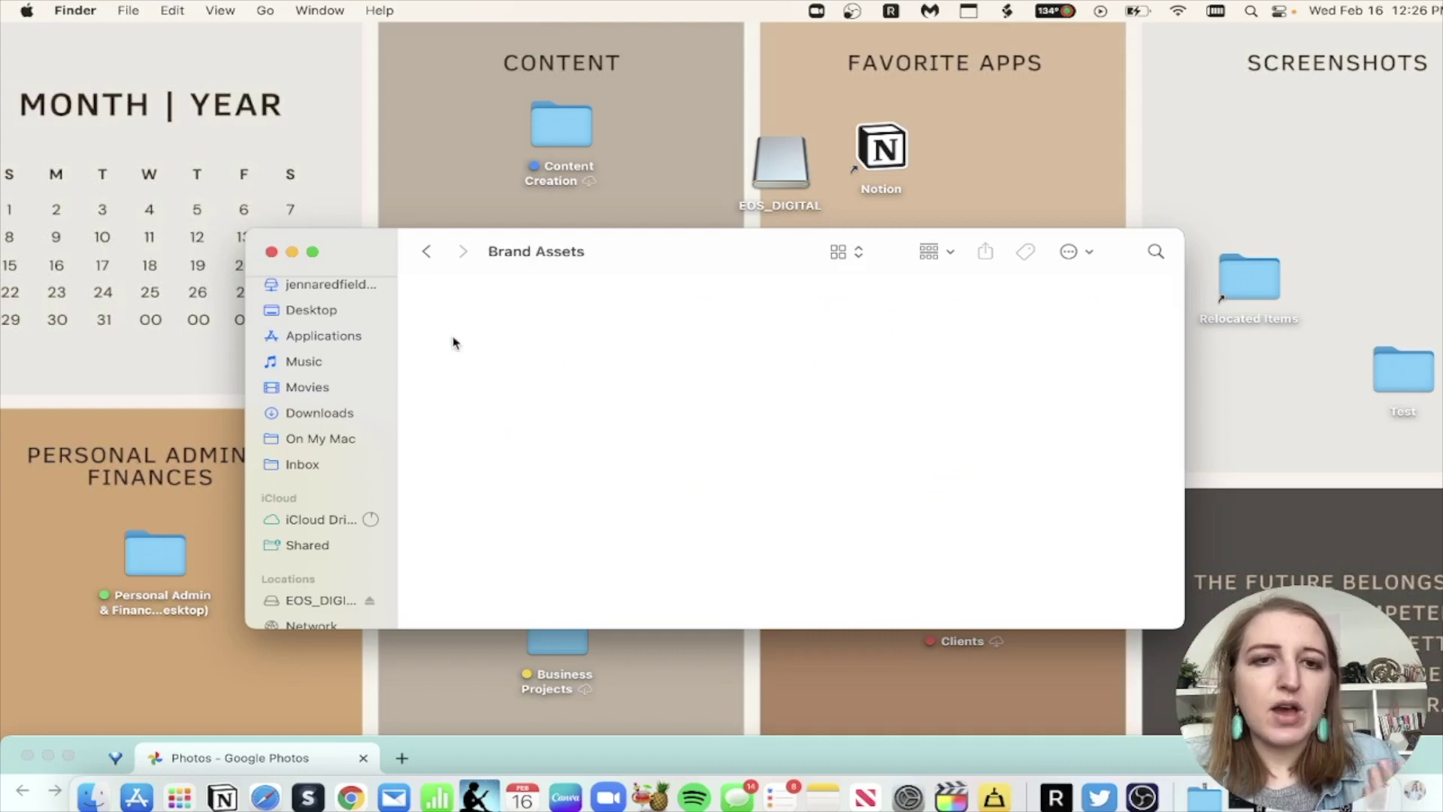
left_click(426, 253)
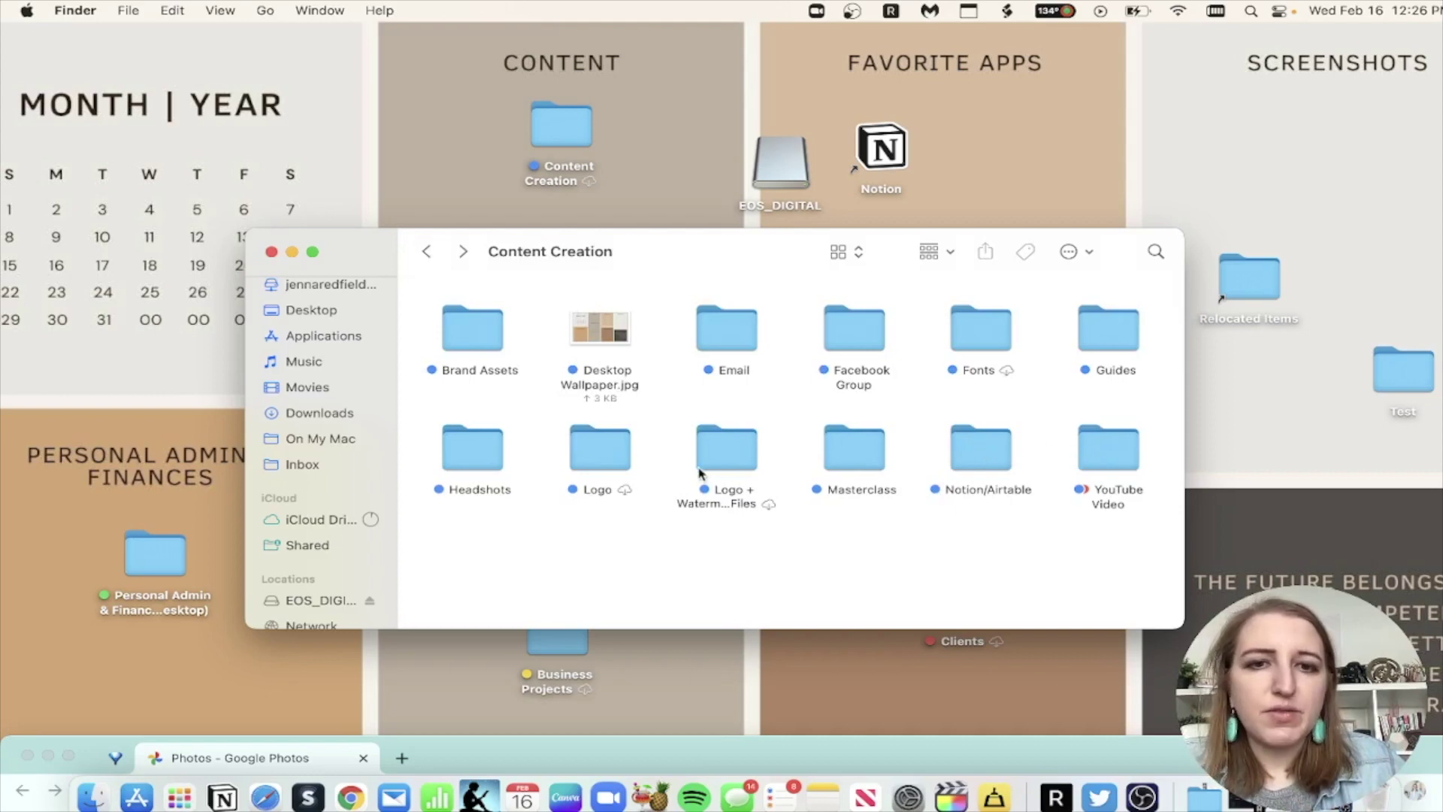
left_click(605, 458)
double_click(605, 459)
left_click(426, 252)
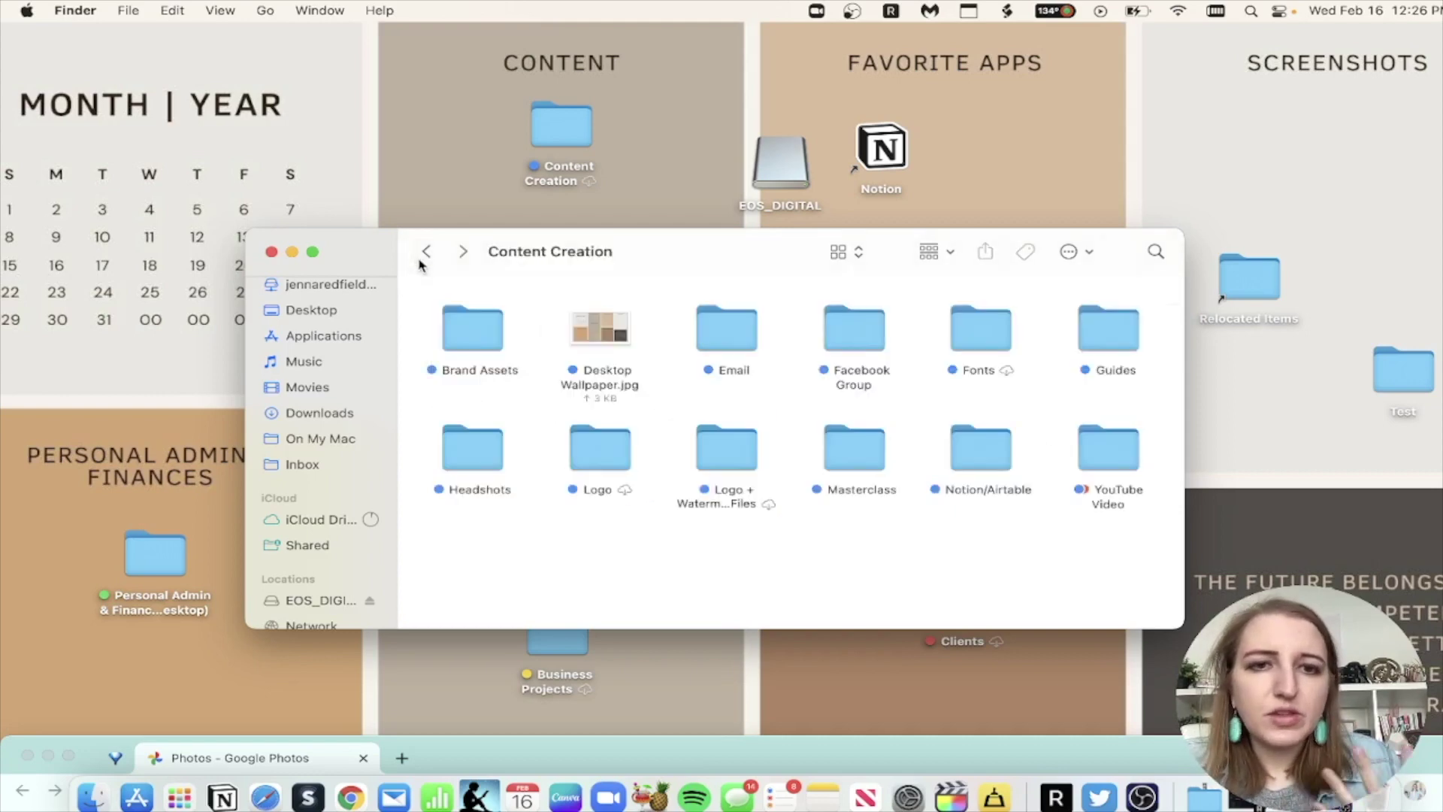
left_click(472, 449)
double_click(472, 450)
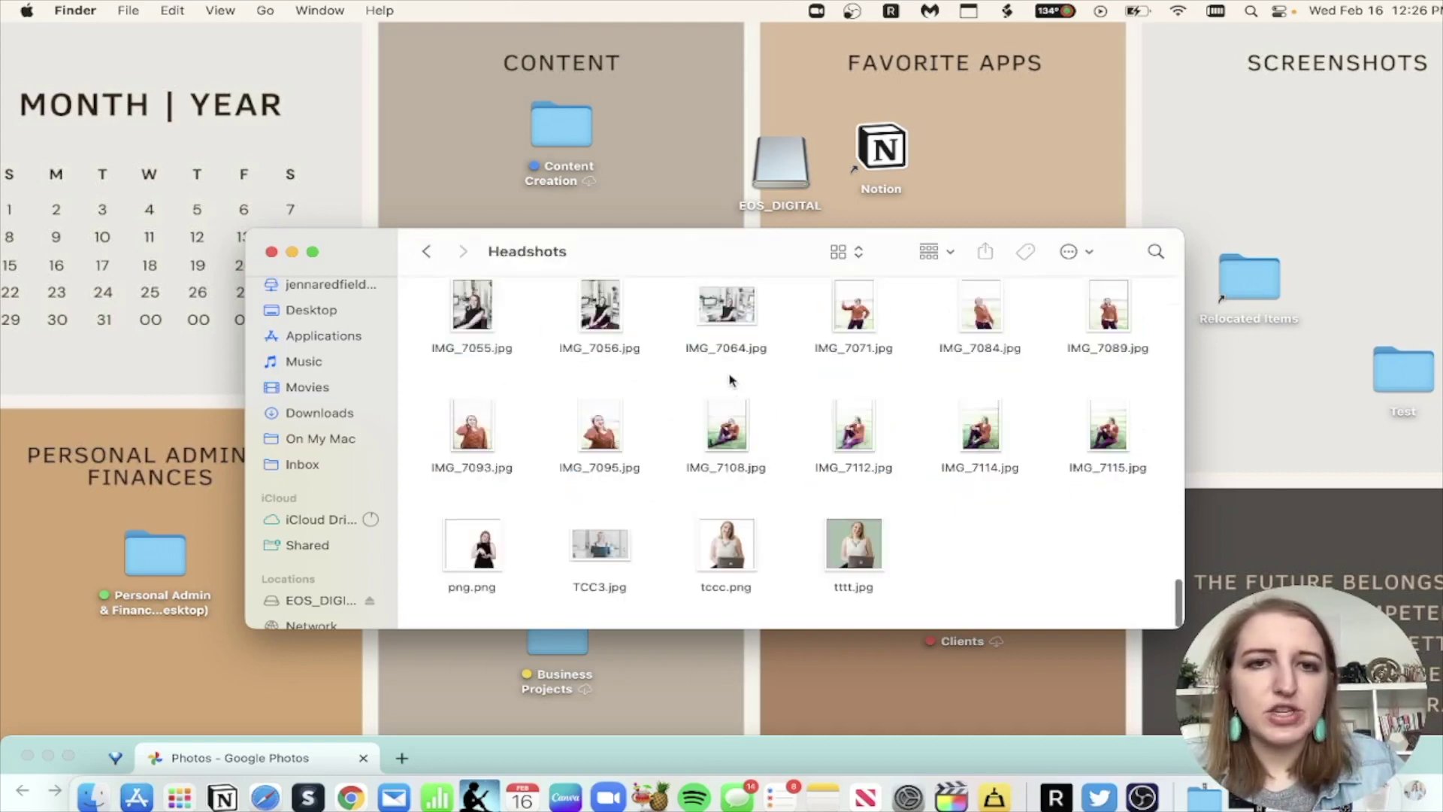
left_click(424, 251)
left_click(429, 253)
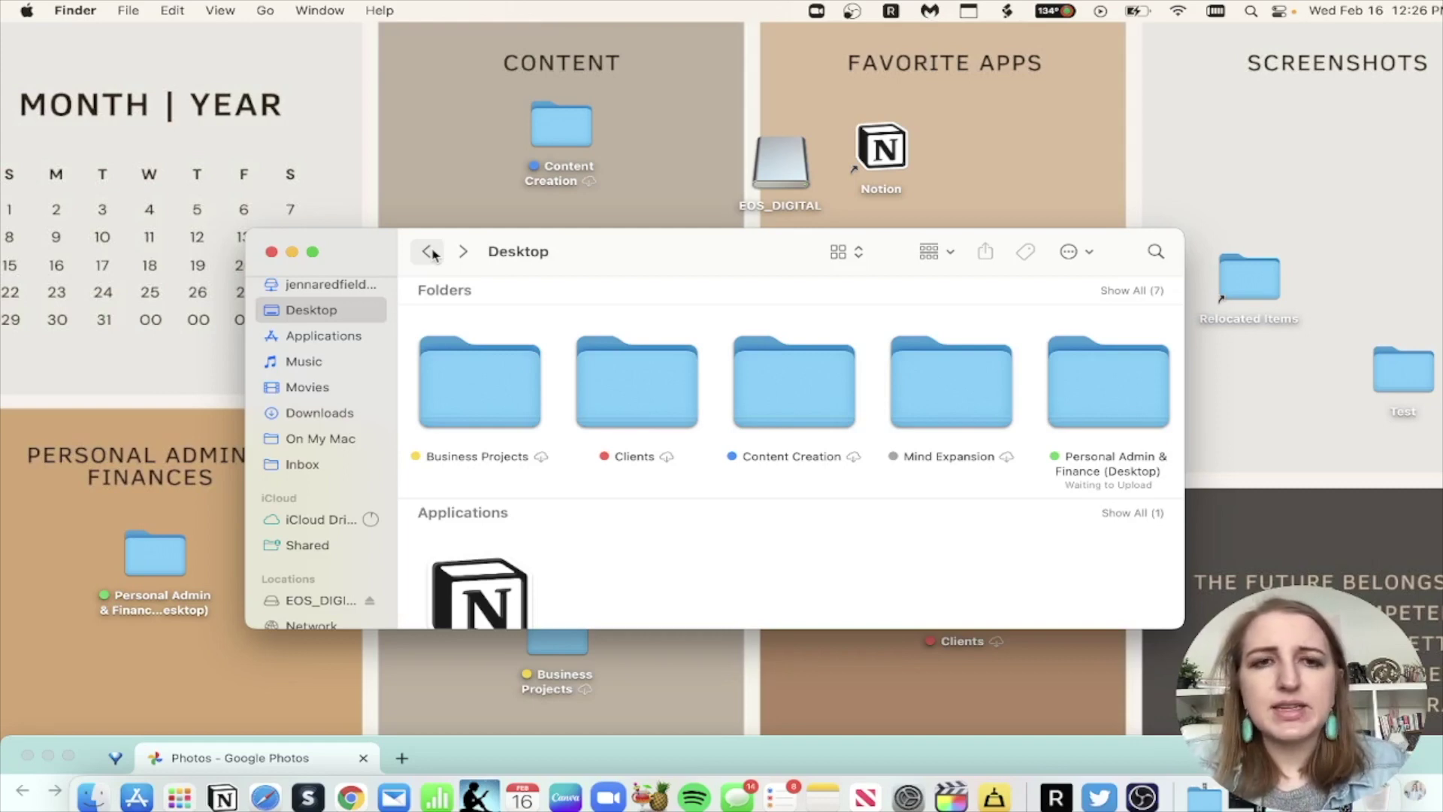
left_click(565, 798)
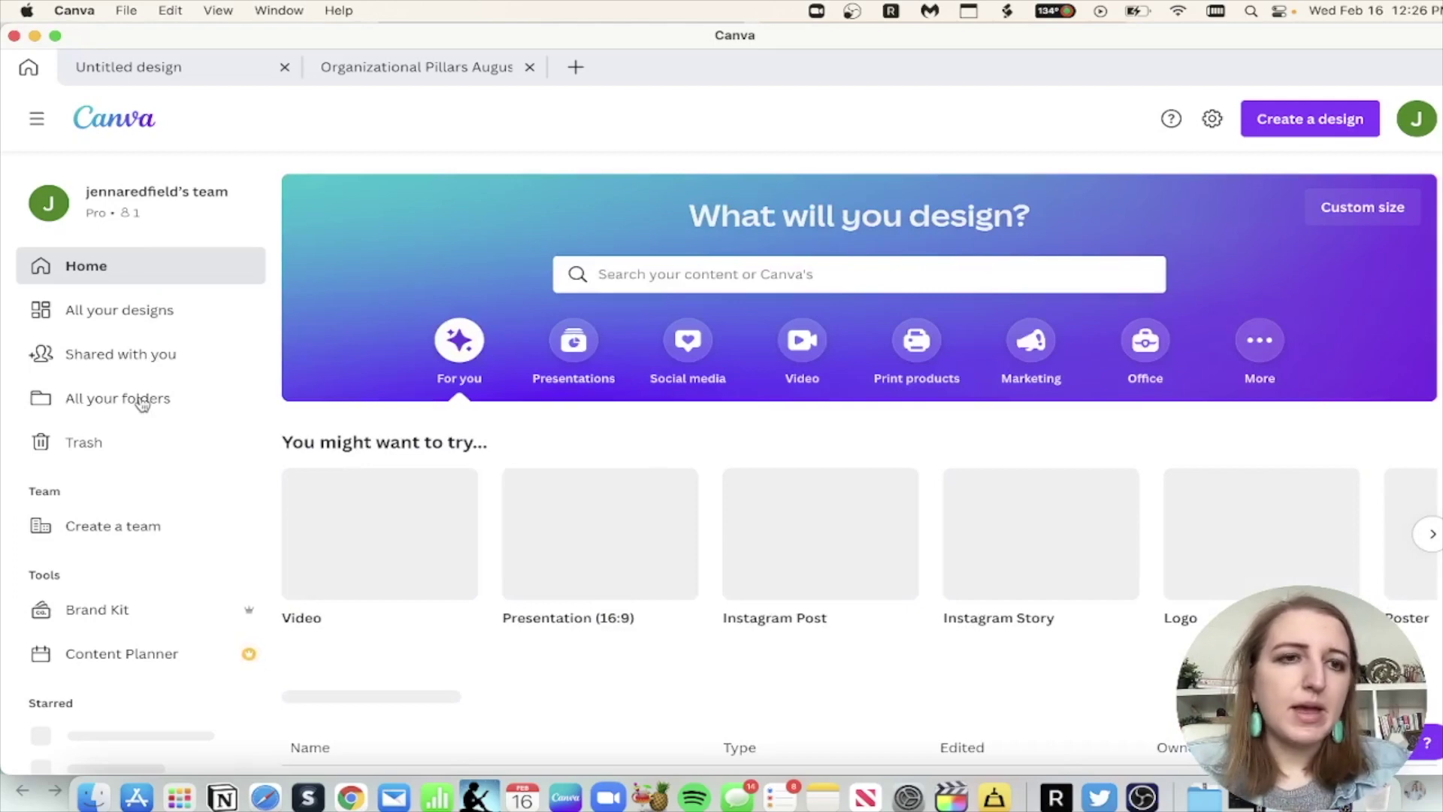
- Open the All your folders page from Canva's sidebar
left_click(92, 403)
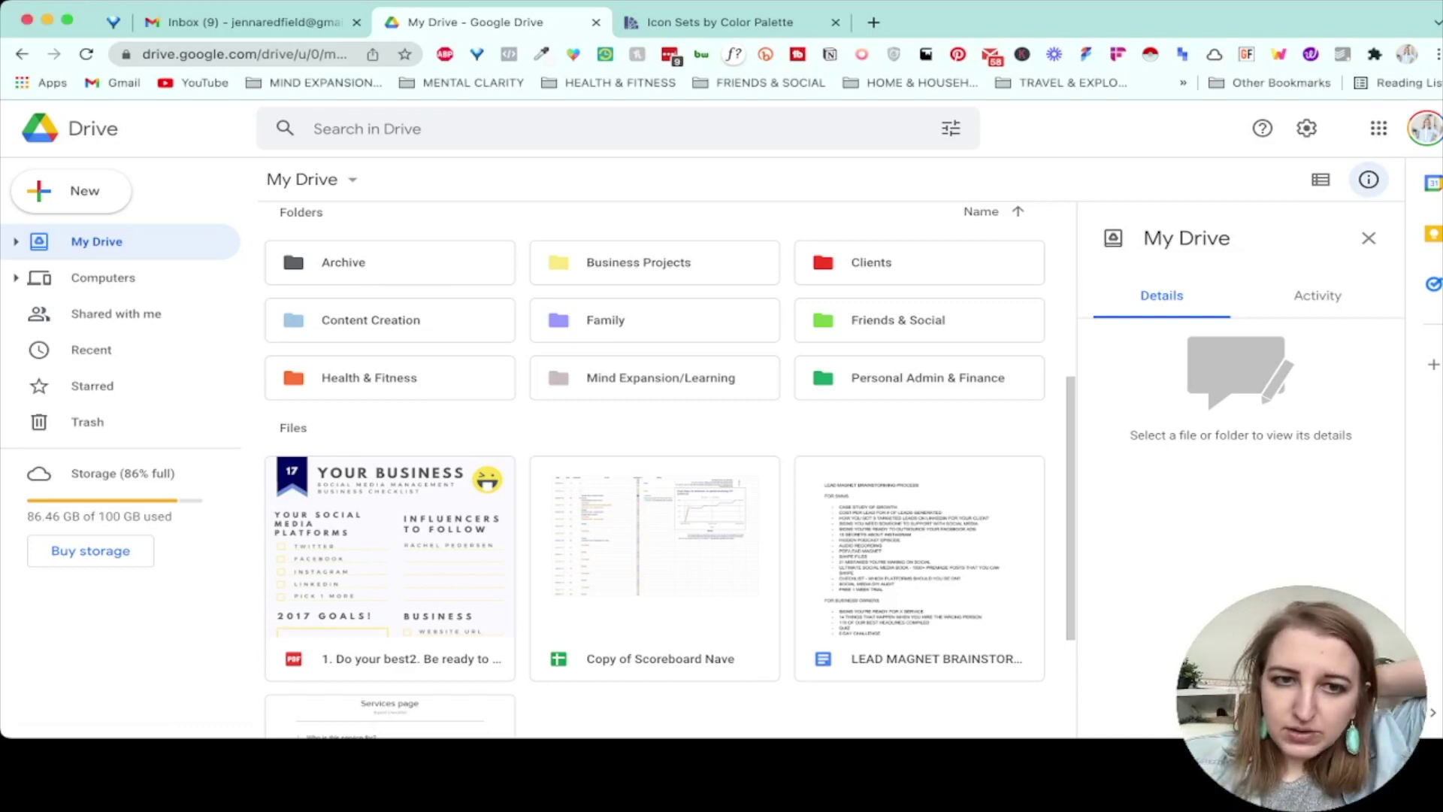
- Inside Content Creation, recolour the Documents folder light blue, then go back to My Drive
left_click(371, 320)
key("Return")
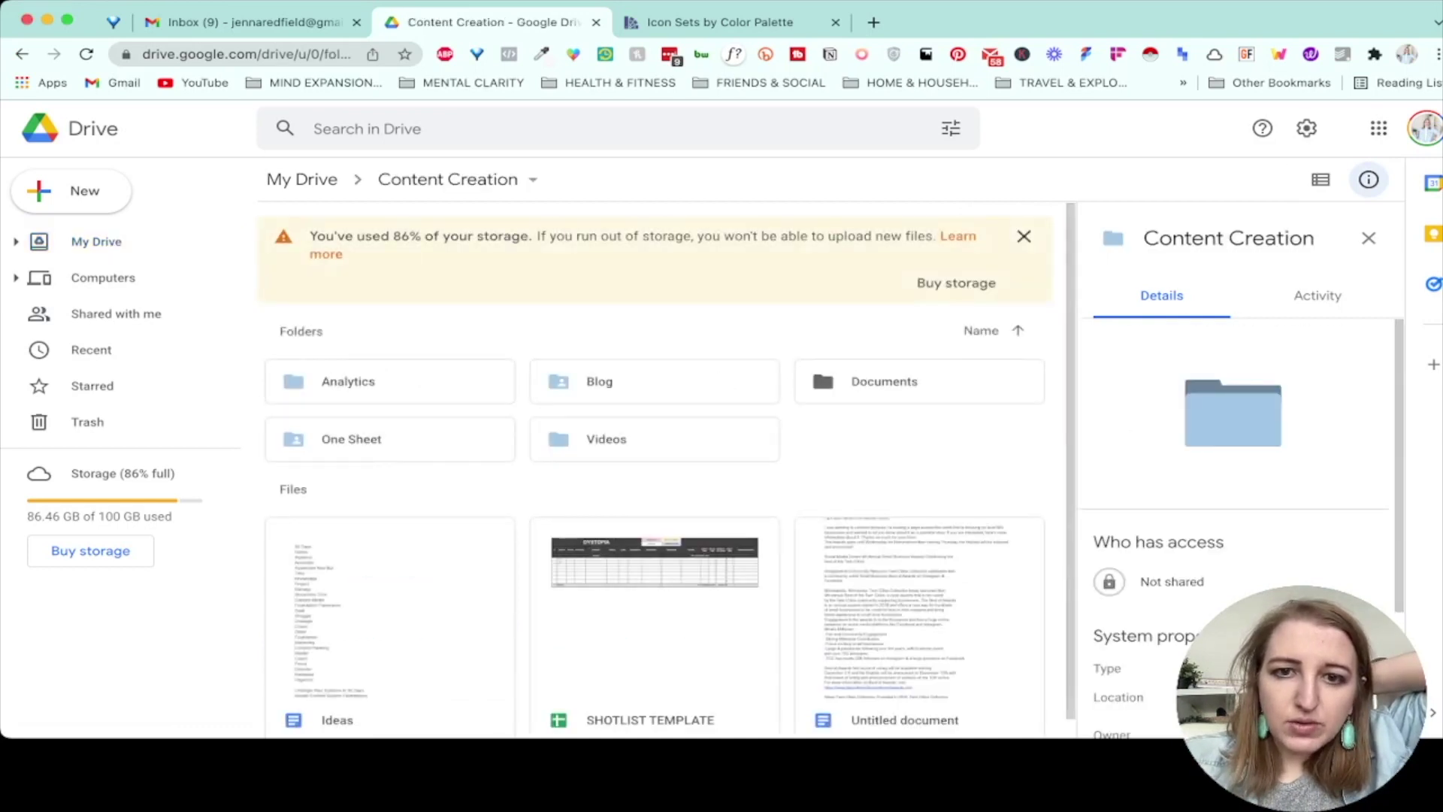
left_click_drag(395, 336, 846, 449)
right_click(836, 381)
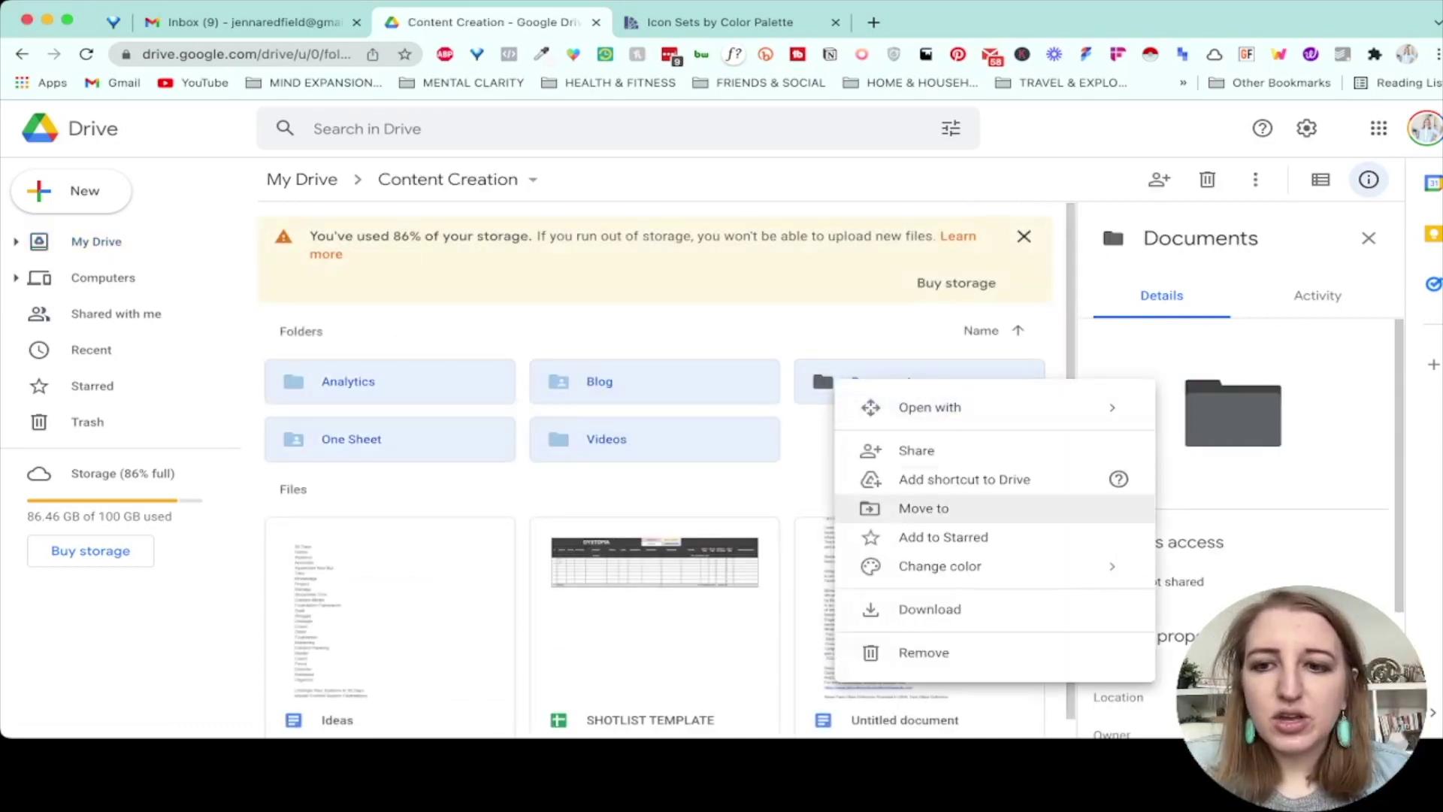
mouse_move(940, 566)
left_click(1246, 633)
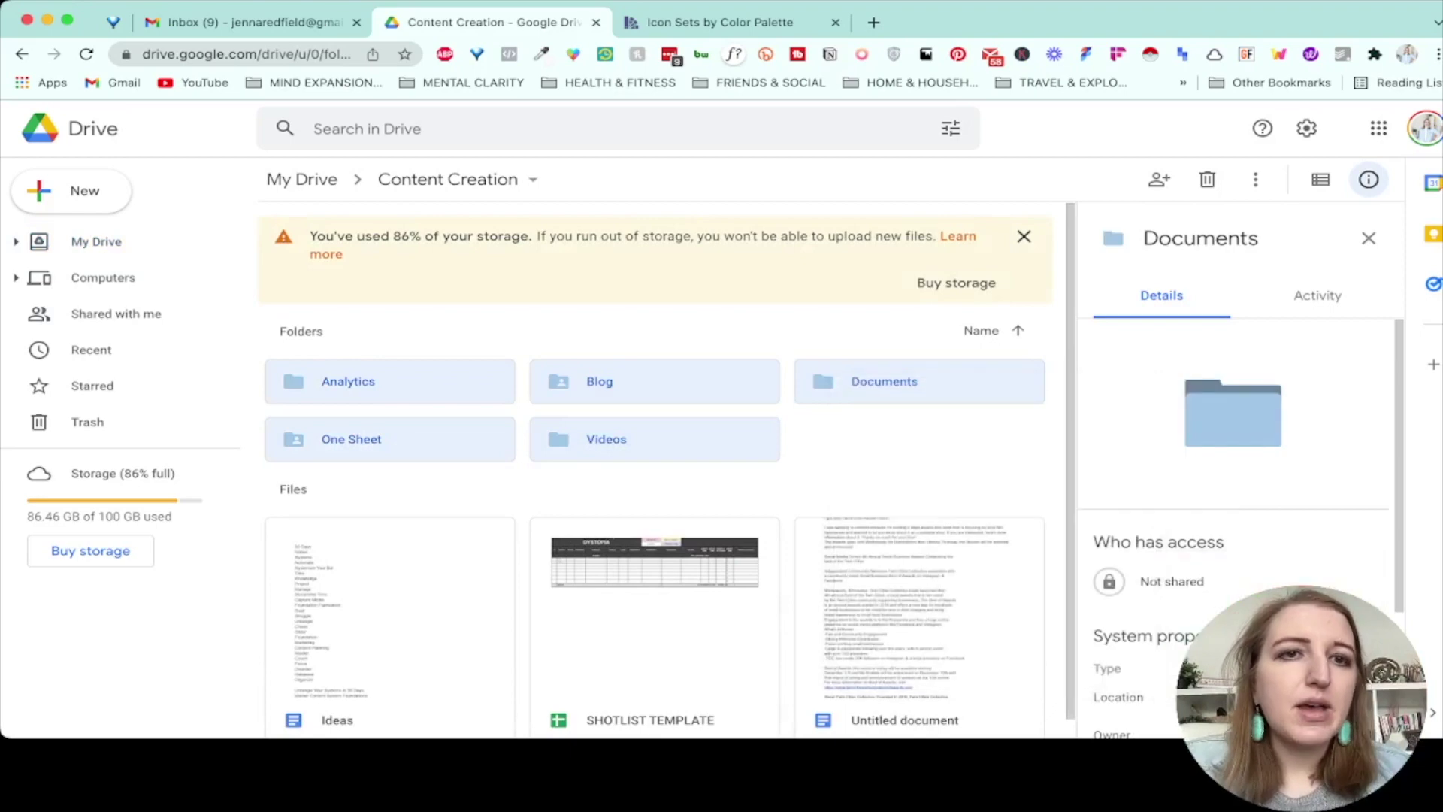
left_click(96, 241)
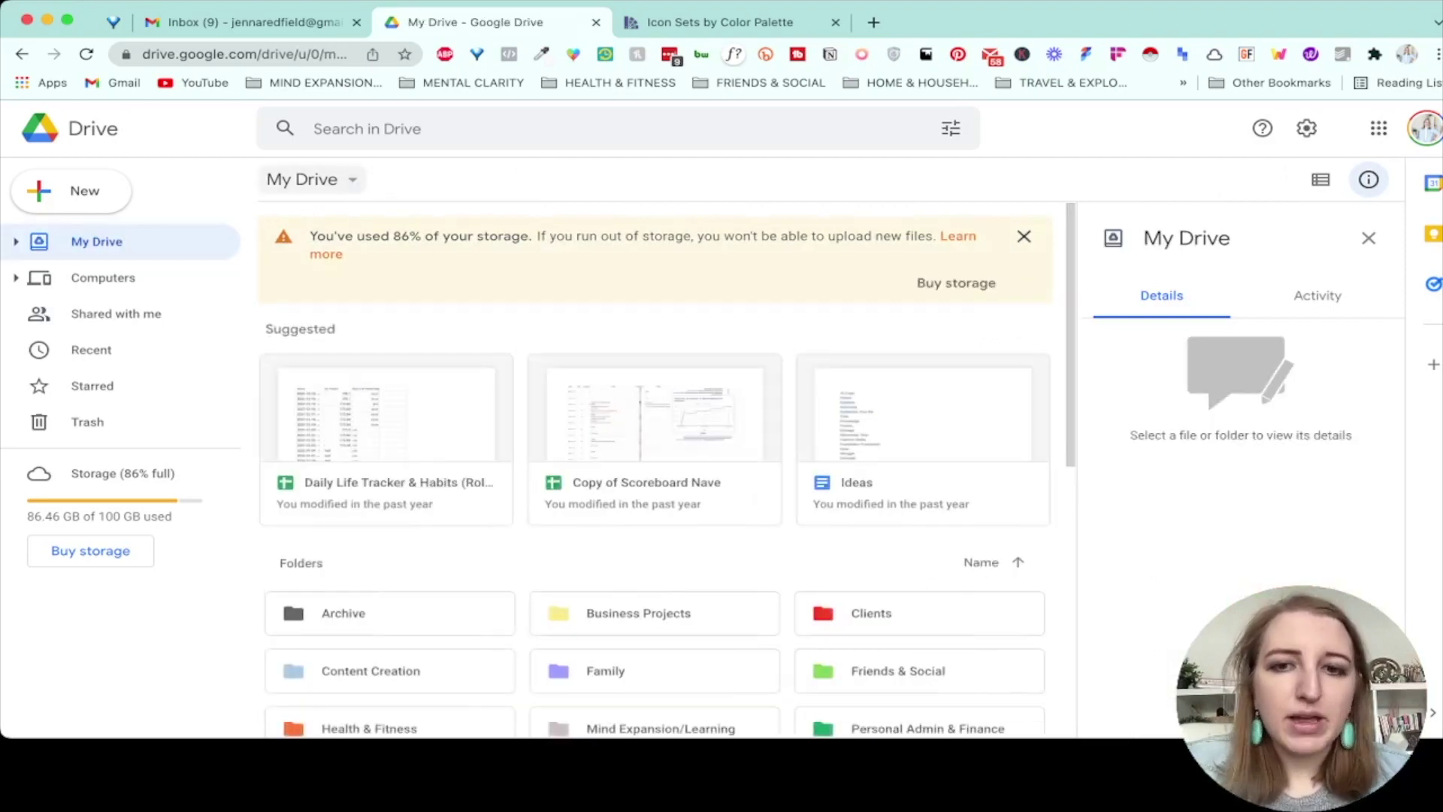
scroll(668, 469, "down", 4)
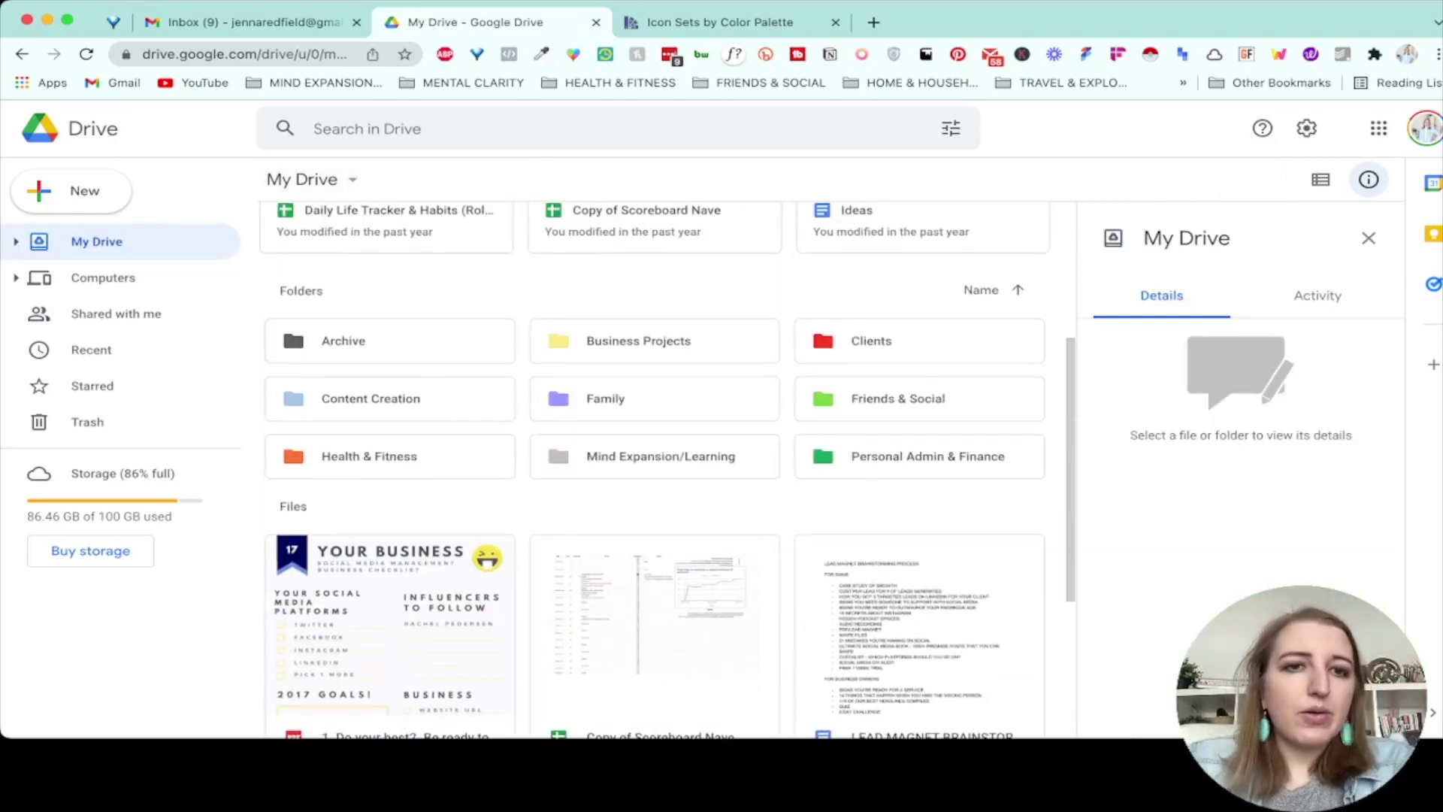